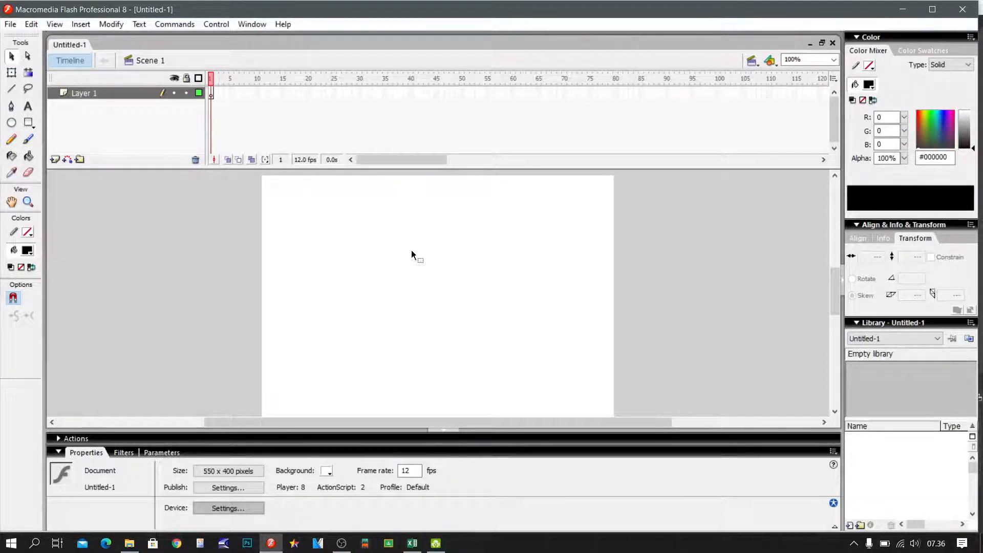
- Add the static text "ABC" near the middle of the stage
{"action": "left_click", "coordinate": [28, 108]}
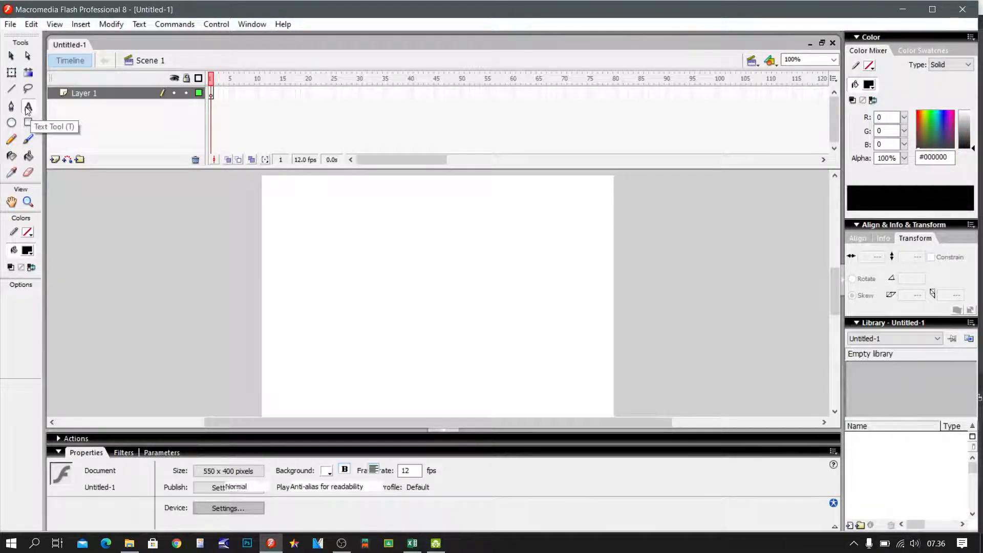
{"action": "left_click", "coordinate": [421, 300]}
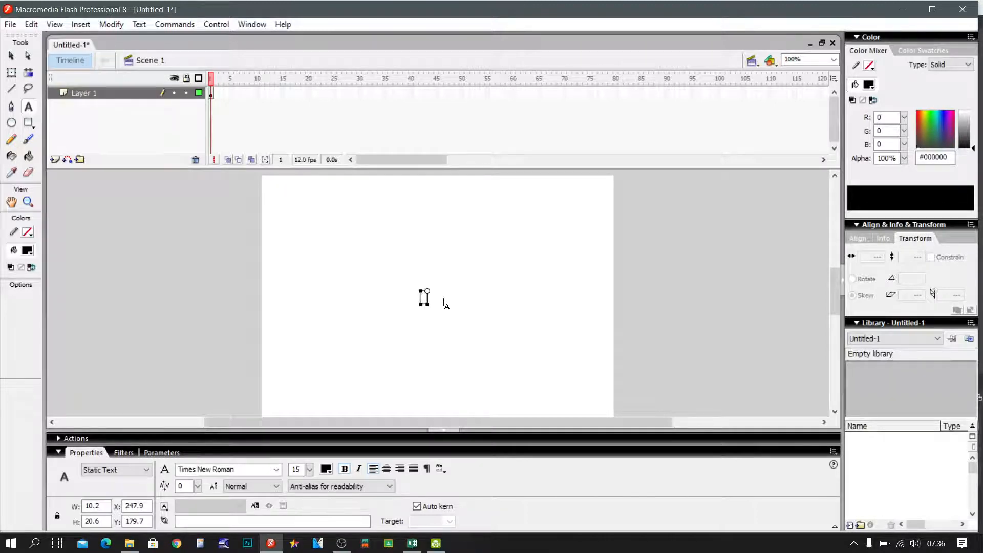
{"action": "type", "text": "ABC"}
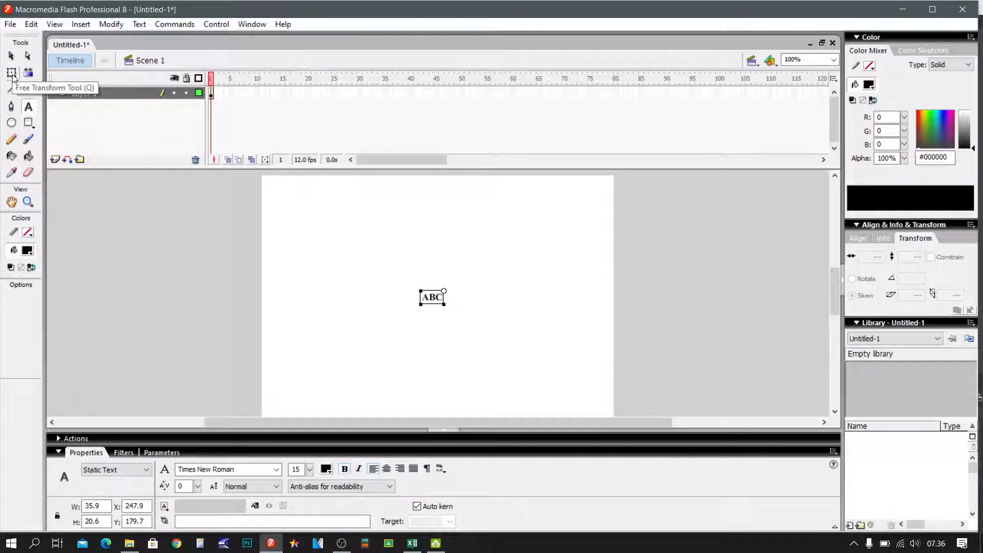
- Set the ABC text's font size to 80 and move the text to about X 177.9, Y 150.7
{"action": "key", "text": "ctrl+a"}
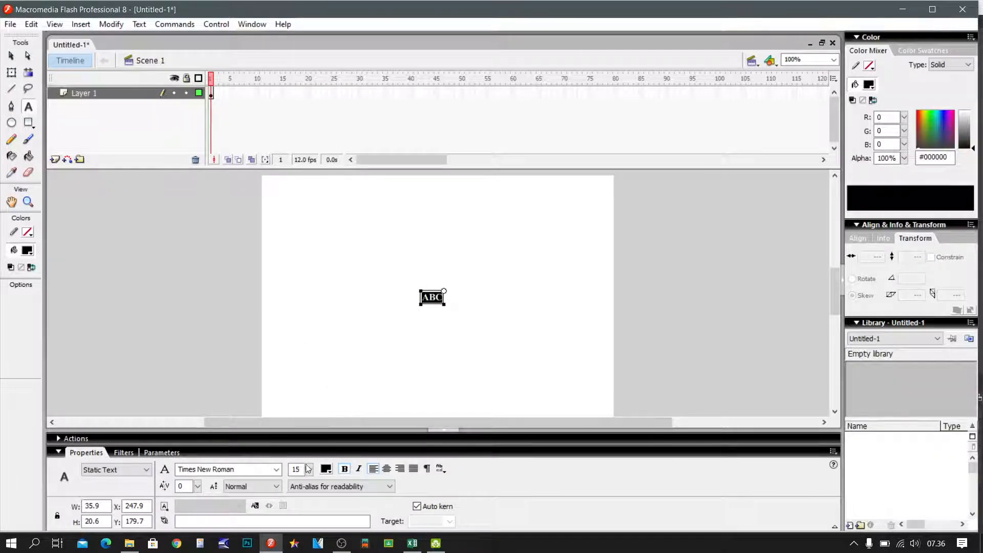
{"action": "left_click_drag", "start_coordinate": [309, 469], "coordinate": [309, 370]}
{"action": "left_click", "coordinate": [11, 56]}
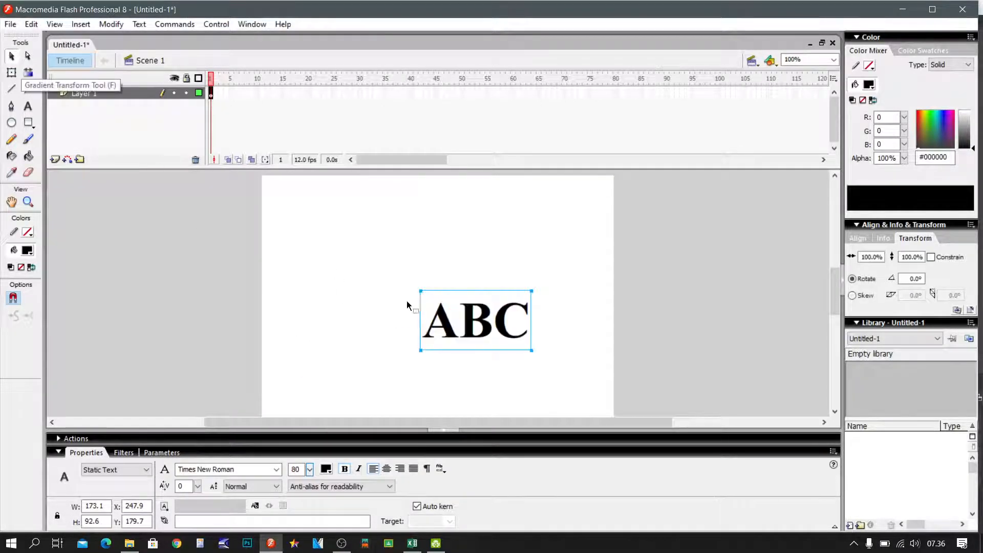
{"action": "left_click_drag", "start_coordinate": [469, 319], "coordinate": [426, 305]}
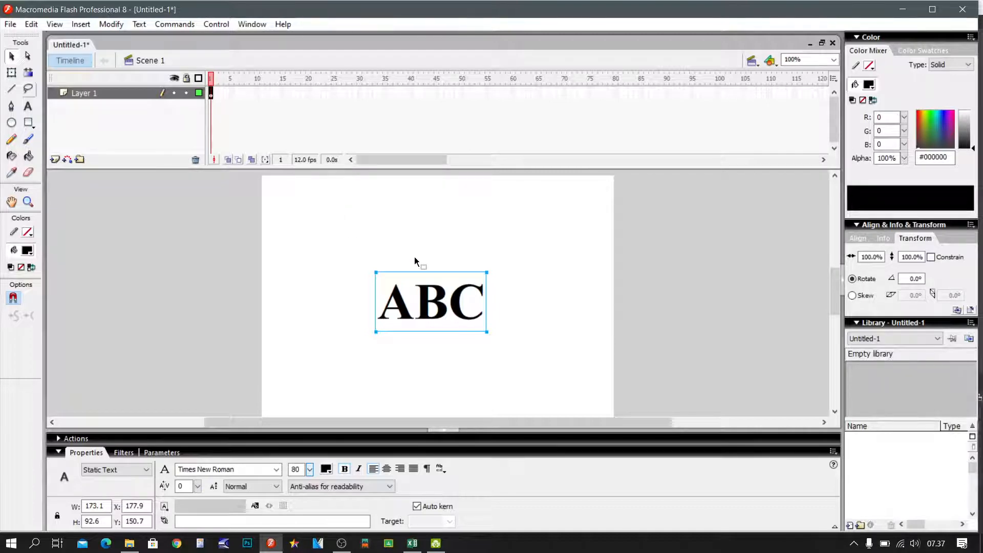
- Break the ABC text apart once into separate letter text blocks
{"action": "left_click", "coordinate": [109, 25]}
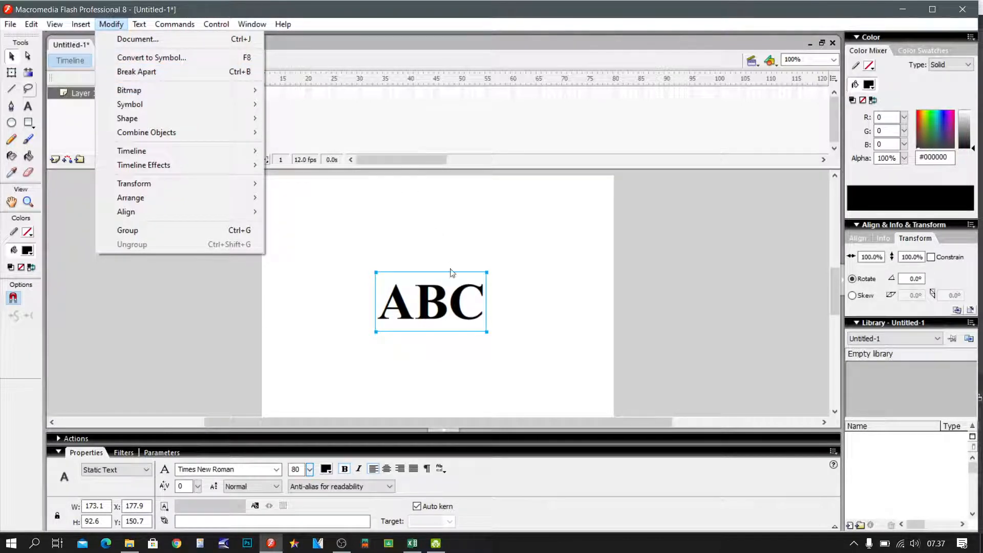
{"action": "left_click", "coordinate": [442, 294]}
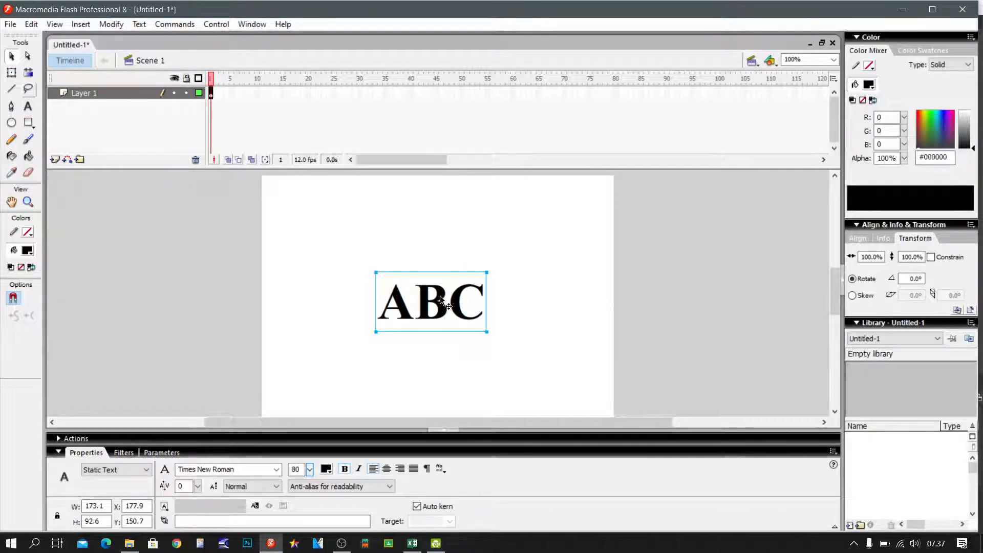
{"action": "right_click", "coordinate": [440, 296]}
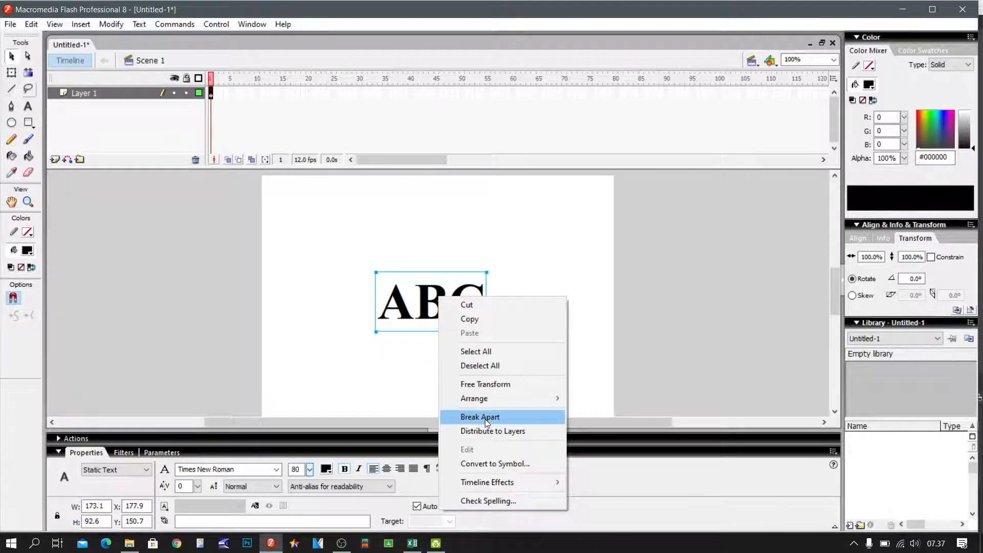
{"action": "left_click", "coordinate": [425, 302]}
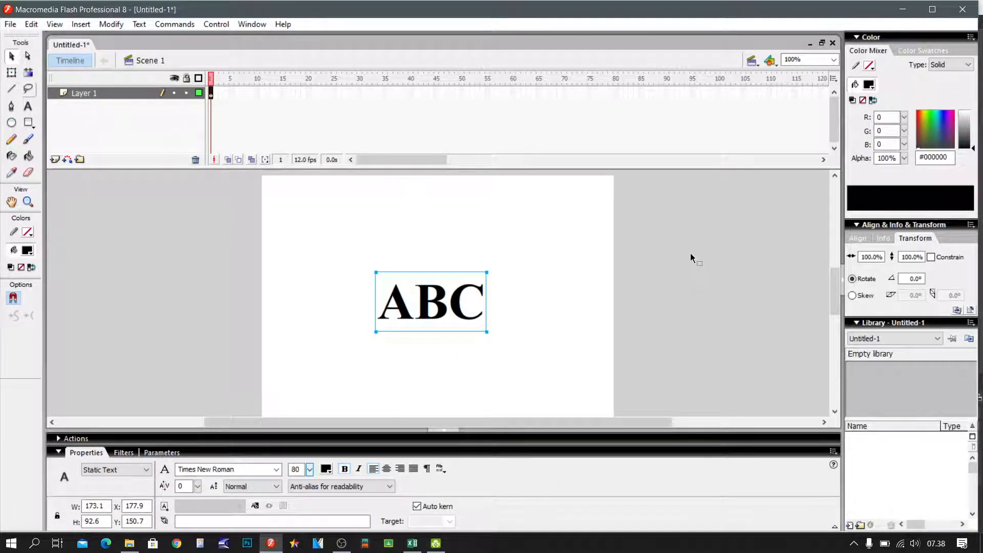
{"action": "key", "text": "ctrl+b"}
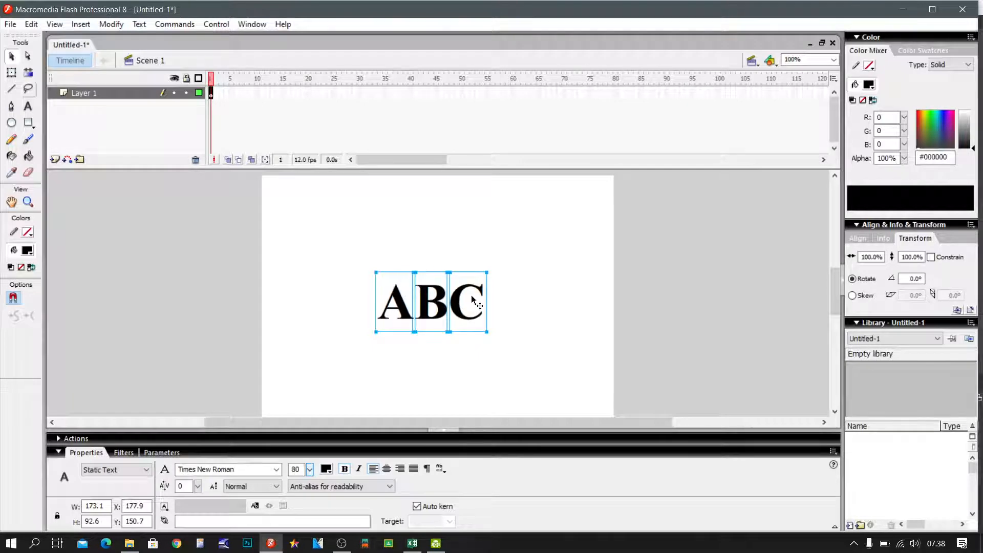
- Move the letter A up and to the left, and the letter C up and to the right to about X 370.1, Y 100.7
{"action": "left_click", "coordinate": [501, 294]}
{"action": "left_click", "coordinate": [404, 312]}
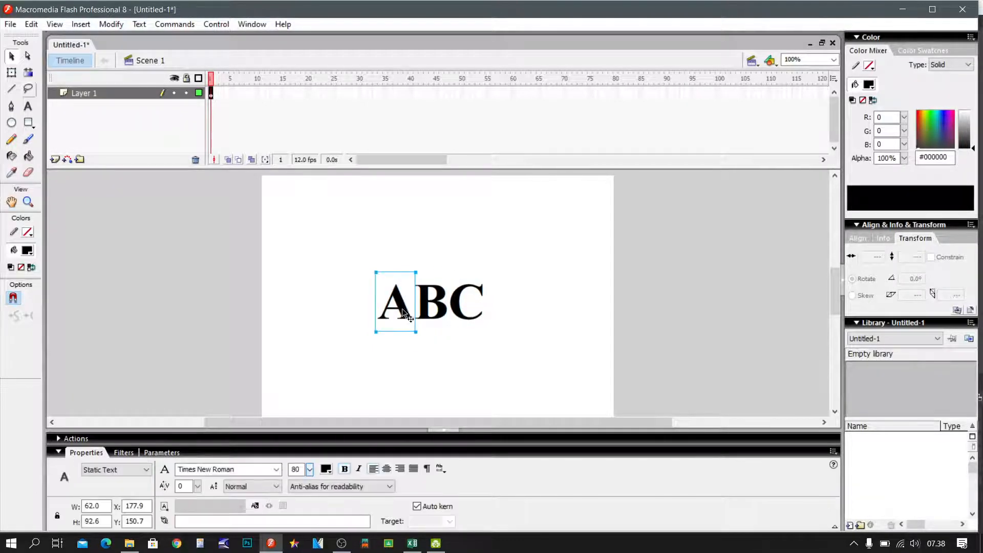
{"action": "left_click_drag", "start_coordinate": [401, 306], "coordinate": [364, 274]}
{"action": "left_click", "coordinate": [456, 300]}
{"action": "left_click_drag", "start_coordinate": [455, 300], "coordinate": [508, 268]}
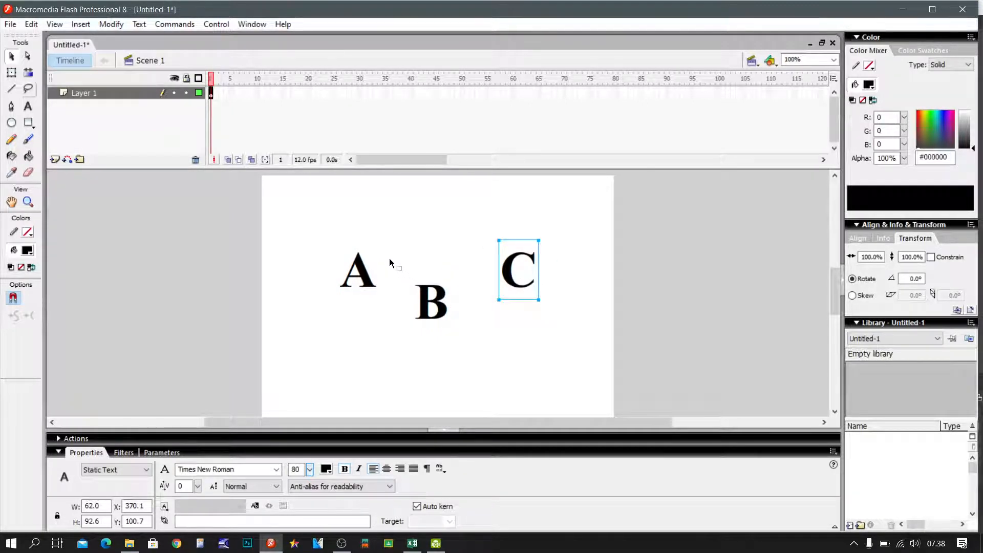
- Undo the moves of the letters A and C and clear the selection
{"action": "key", "text": "ctrl+z"}
{"action": "key", "text": "ctrl+z"}
{"action": "key", "text": "ctrl+z"}
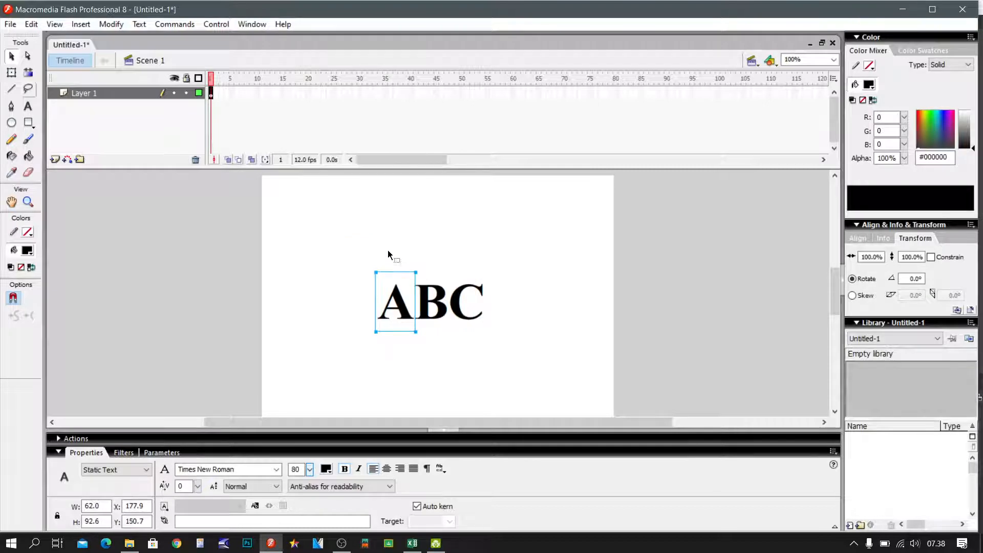
{"action": "left_click", "coordinate": [465, 250]}
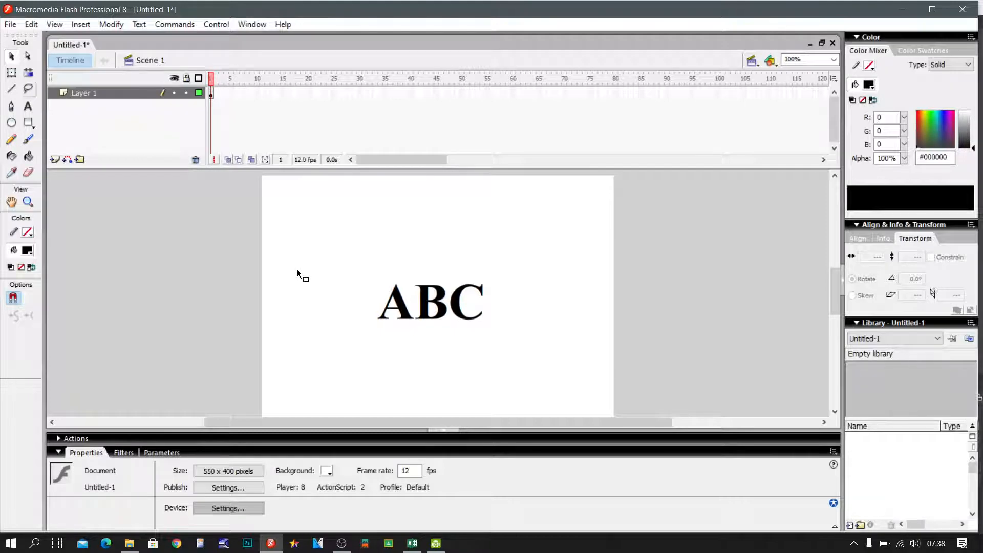
- Select the letters A, B and C one at a time to check they are separate, and check what Layer 1 contains
{"action": "left_click", "coordinate": [401, 296]}
{"action": "left_click", "coordinate": [432, 296]}
{"action": "left_click", "coordinate": [456, 295]}
{"action": "left_click", "coordinate": [497, 296]}
{"action": "left_click", "coordinate": [401, 303]}
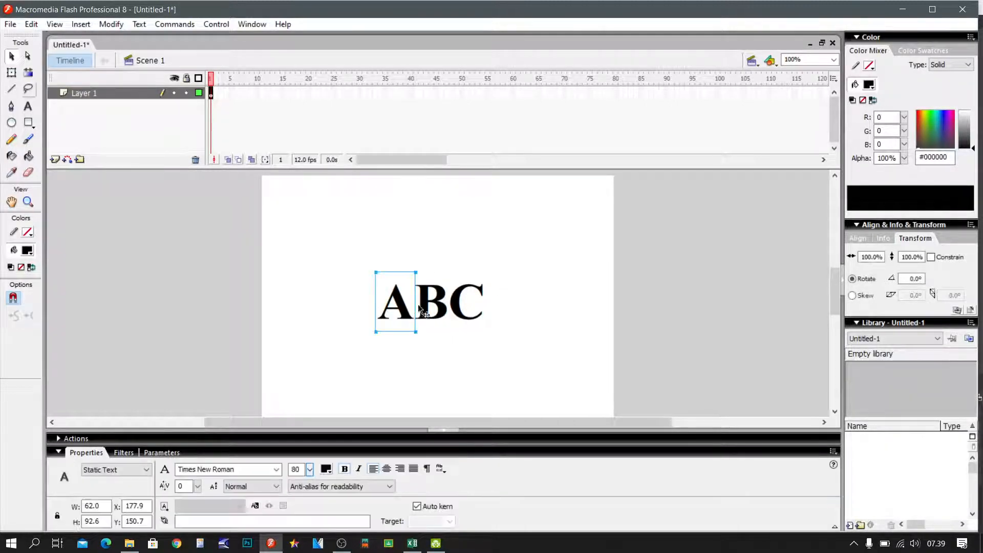
{"action": "left_click", "coordinate": [435, 302]}
{"action": "left_click", "coordinate": [459, 299]}
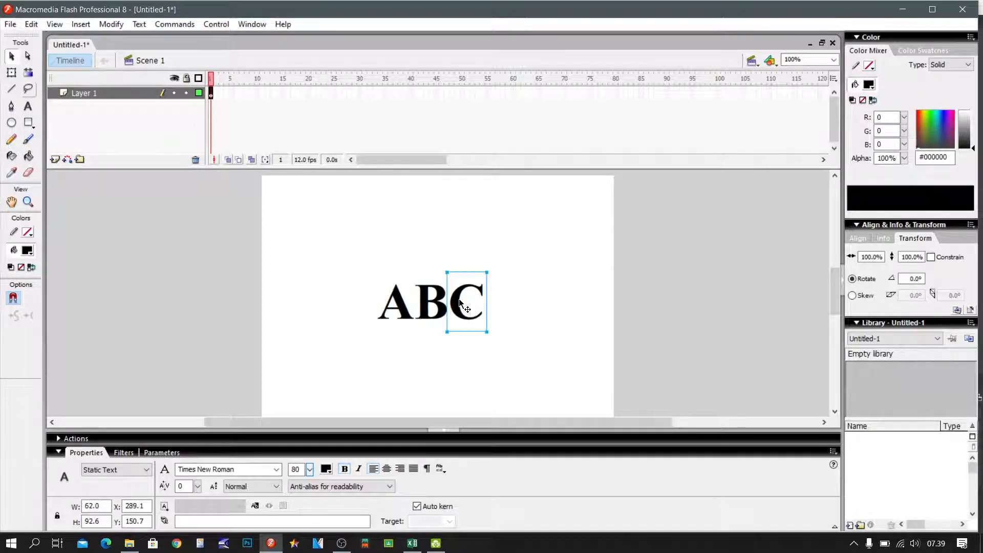
{"action": "left_click", "coordinate": [401, 314]}
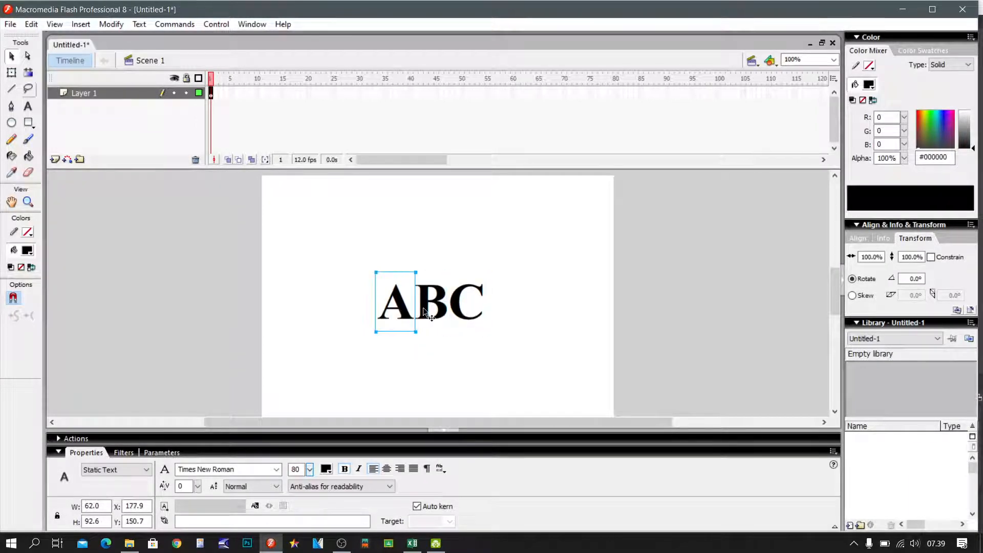
{"action": "left_click", "coordinate": [515, 271]}
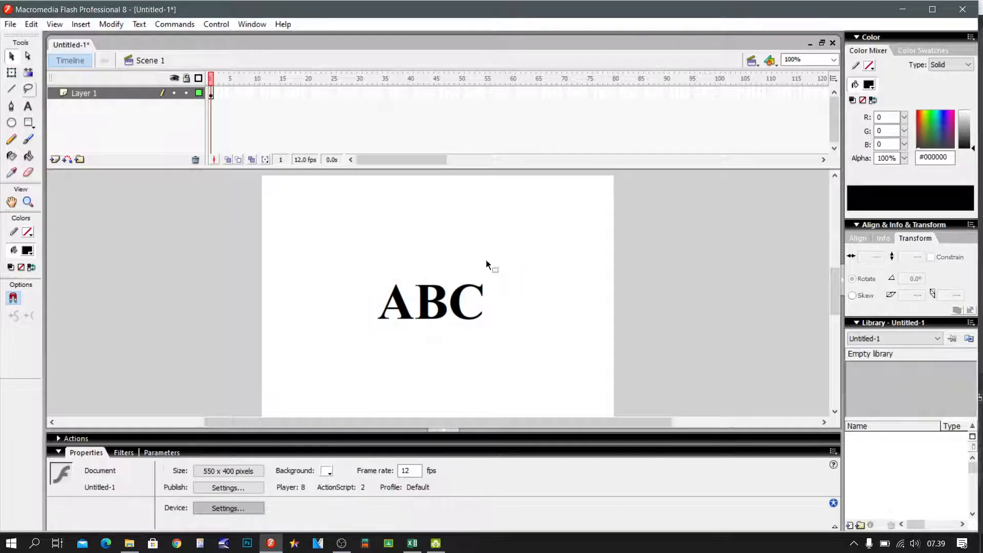
{"action": "left_click", "coordinate": [106, 92]}
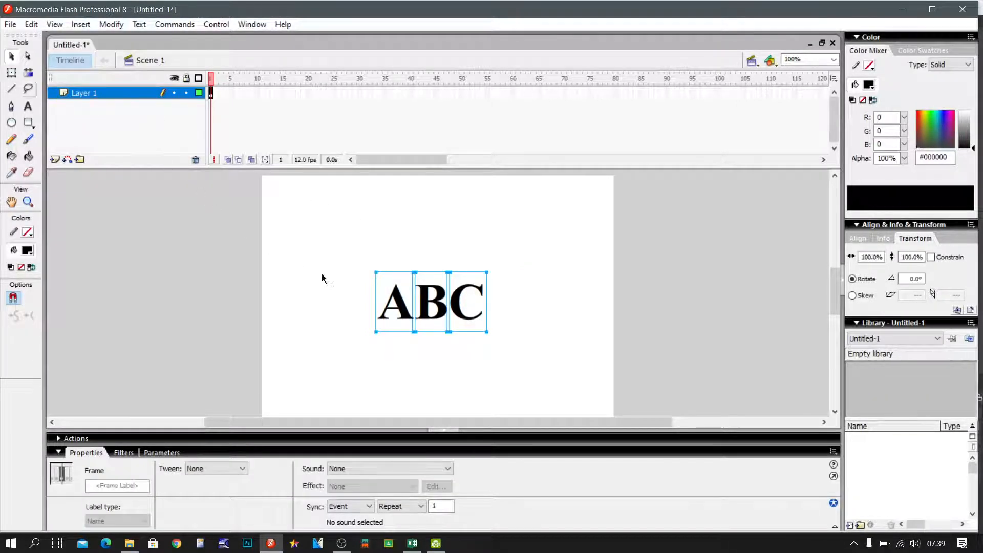
{"action": "left_click", "coordinate": [492, 264]}
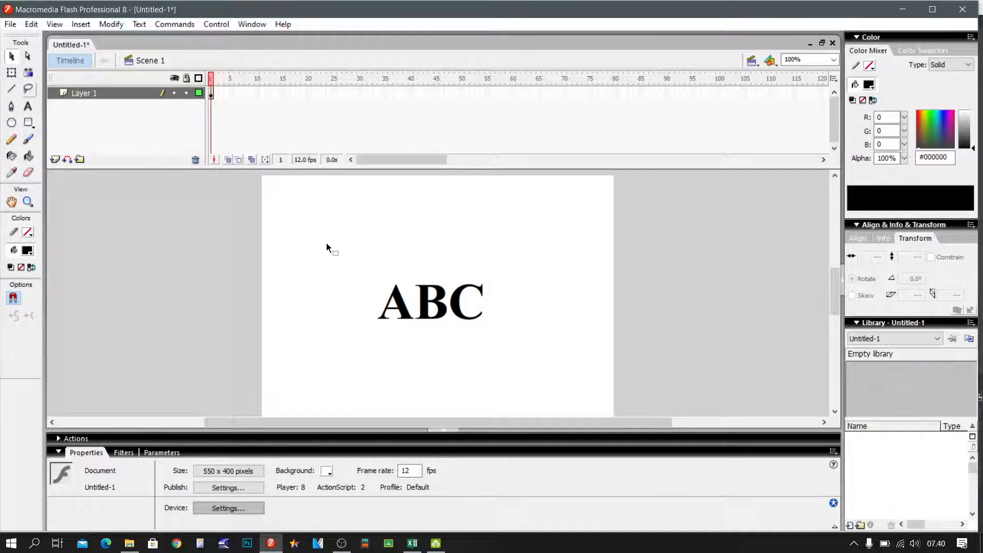
- Distribute the letters A, B and C to separate layers and make the timeline area slightly taller
{"action": "left_click_drag", "start_coordinate": [325, 242], "coordinate": [535, 358]}
{"action": "left_click_drag", "start_coordinate": [328, 246], "coordinate": [540, 351]}
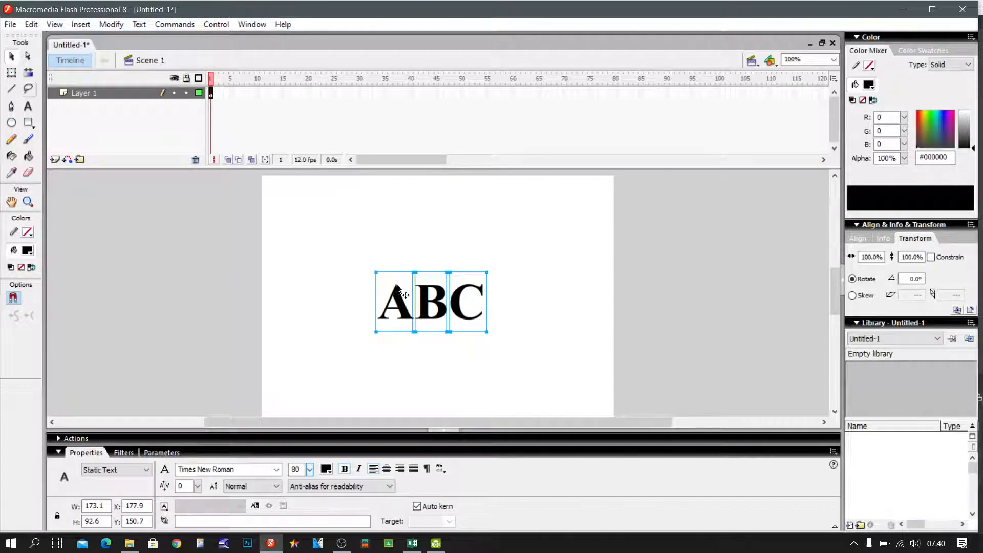
{"action": "right_click", "coordinate": [426, 285]}
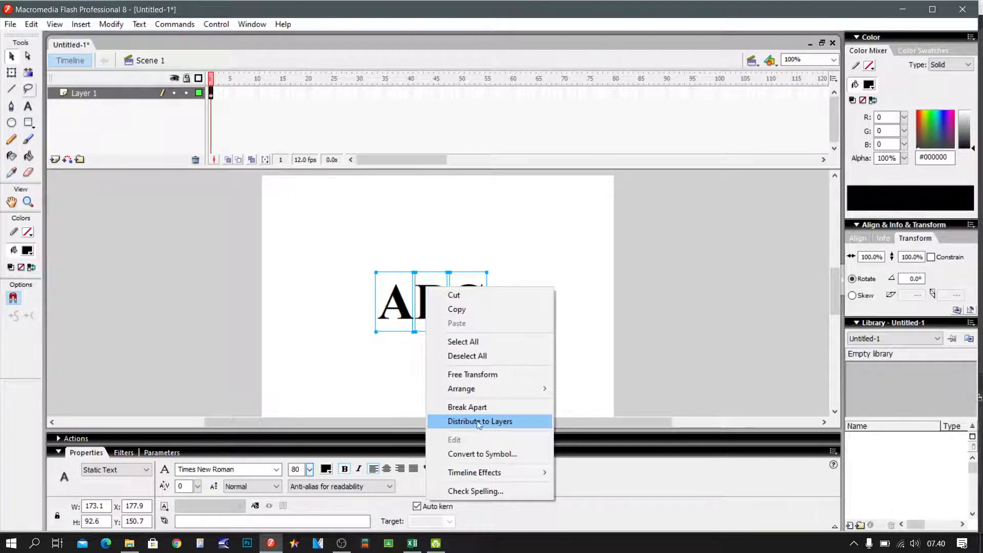
{"action": "left_click", "coordinate": [523, 421]}
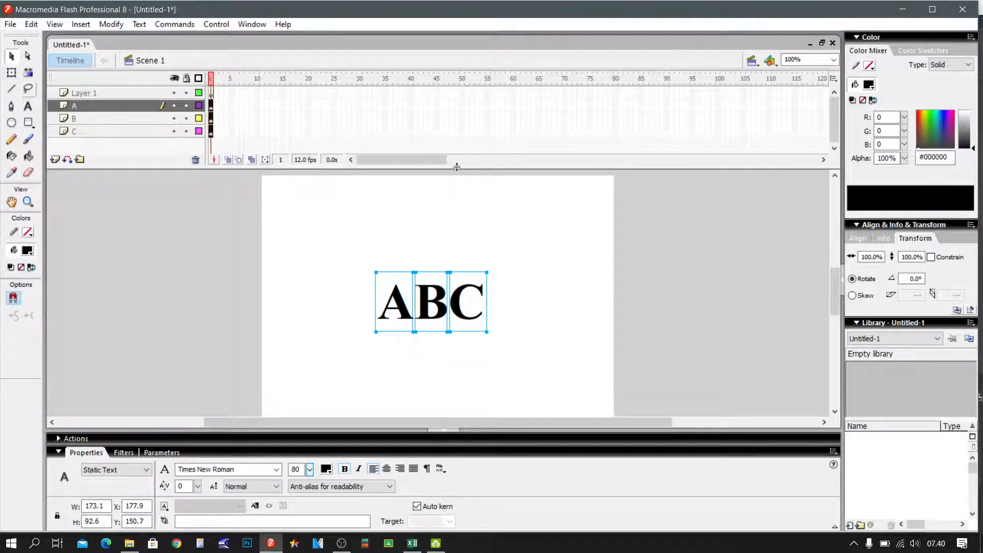
{"action": "left_click_drag", "start_coordinate": [457, 171], "coordinate": [461, 189]}
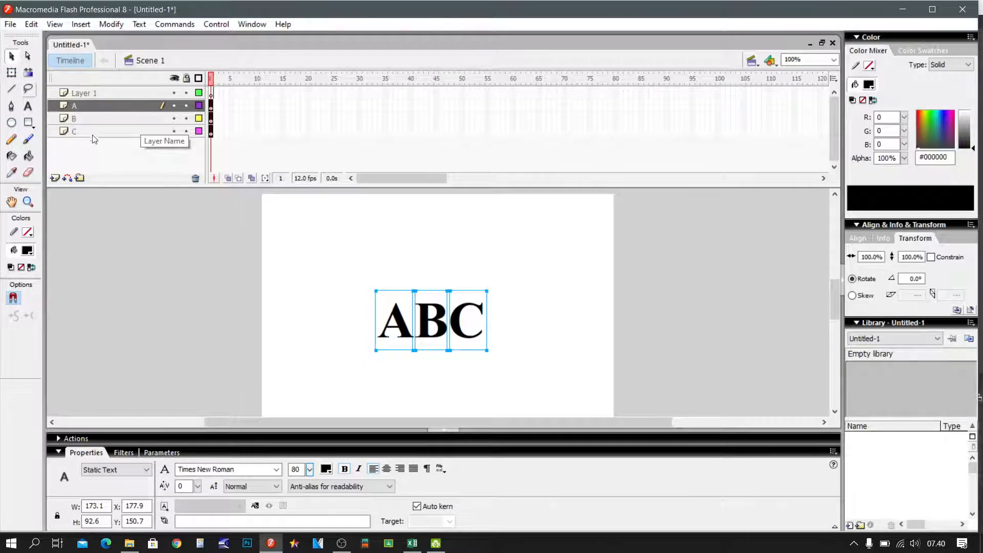
- Check which letter layers A, B and C each hold by selecting them in turn and temporarily hiding layers A and B
{"action": "left_click", "coordinate": [246, 114]}
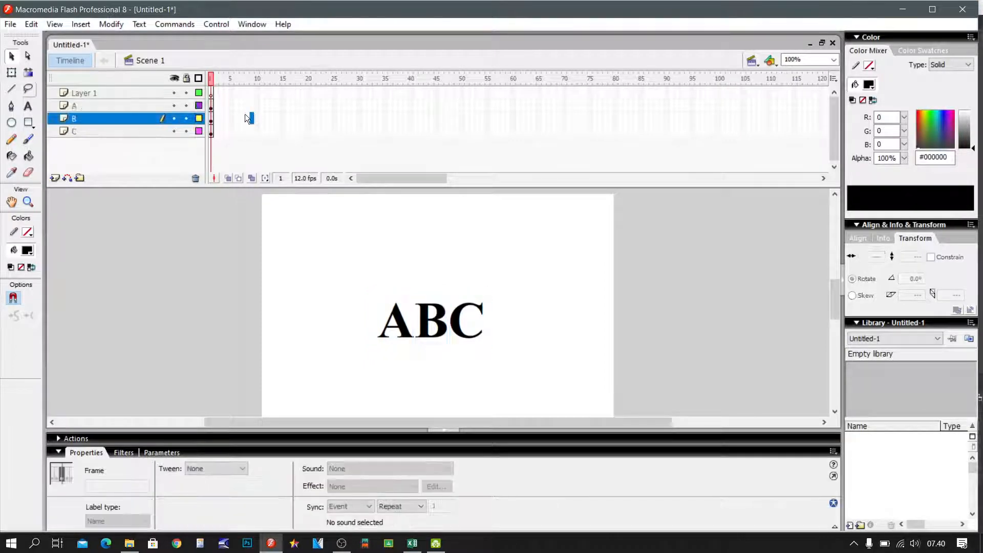
{"action": "left_click", "coordinate": [99, 110]}
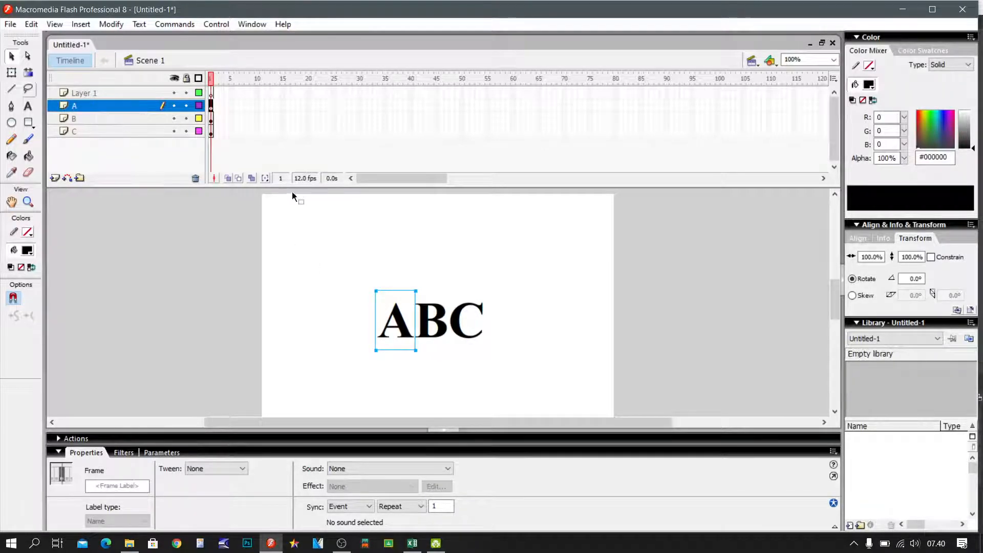
{"action": "left_click", "coordinate": [132, 122]}
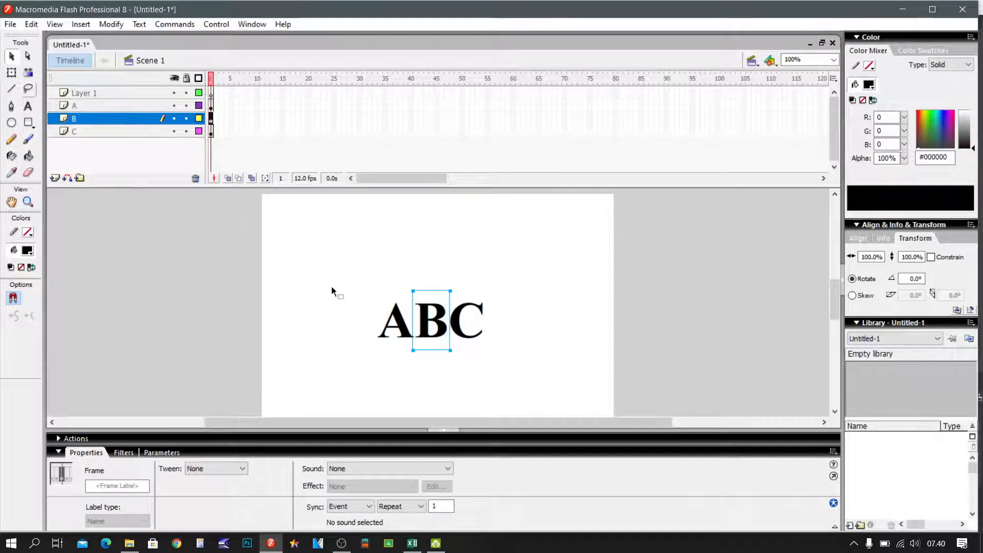
{"action": "left_click", "coordinate": [134, 132]}
{"action": "left_click", "coordinate": [174, 105]}
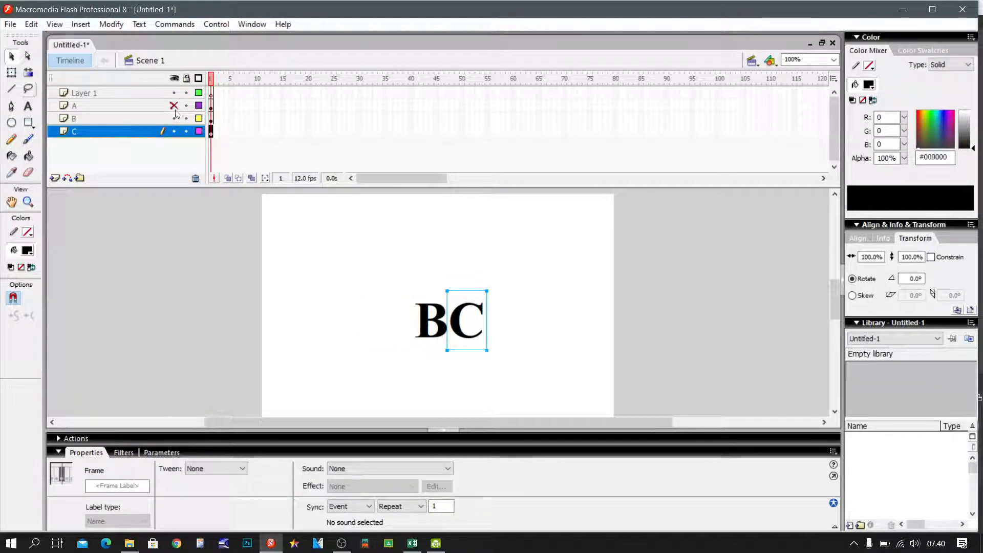
{"action": "left_click", "coordinate": [174, 118]}
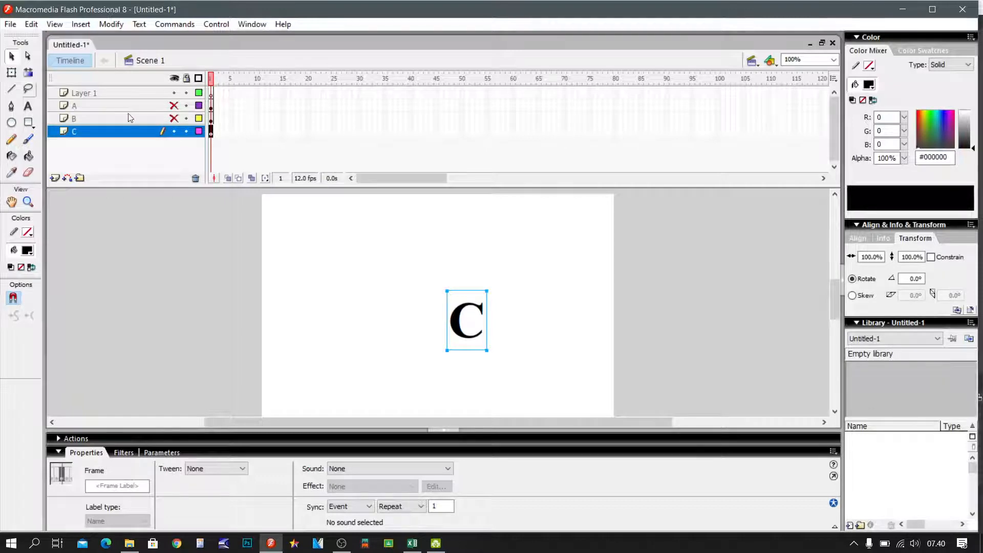
{"action": "left_click", "coordinate": [174, 118]}
{"action": "left_click", "coordinate": [174, 106]}
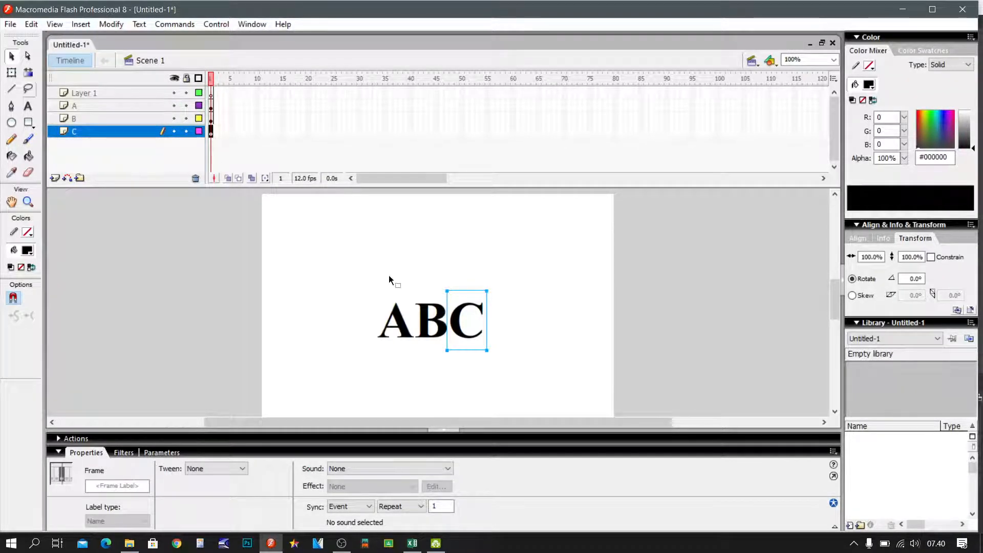
{"action": "left_click", "coordinate": [429, 275]}
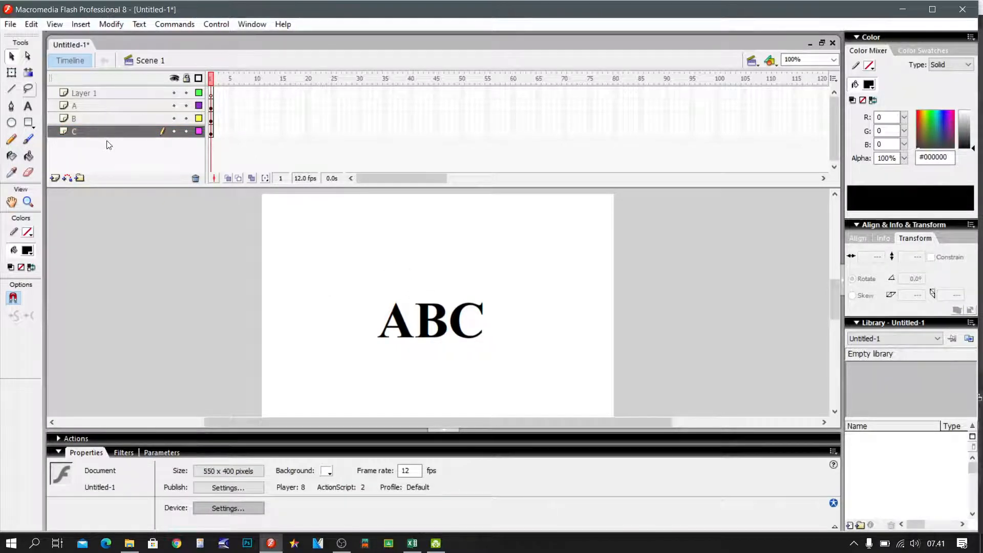
- Delete the empty Layer 1 and select everything to check that the letters A, B and C are intact
{"action": "left_click", "coordinate": [115, 92]}
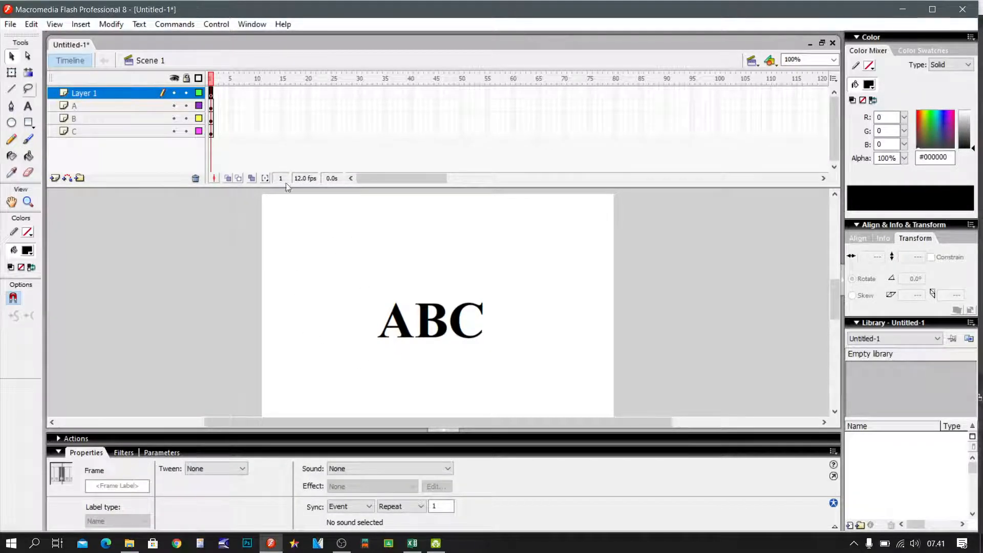
{"action": "left_click", "coordinate": [287, 118]}
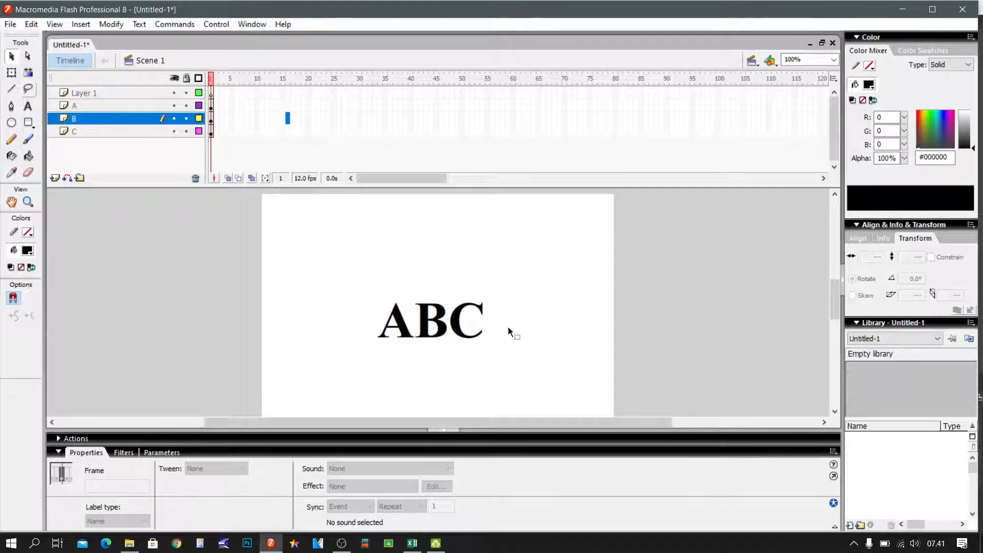
{"action": "left_click", "coordinate": [127, 97]}
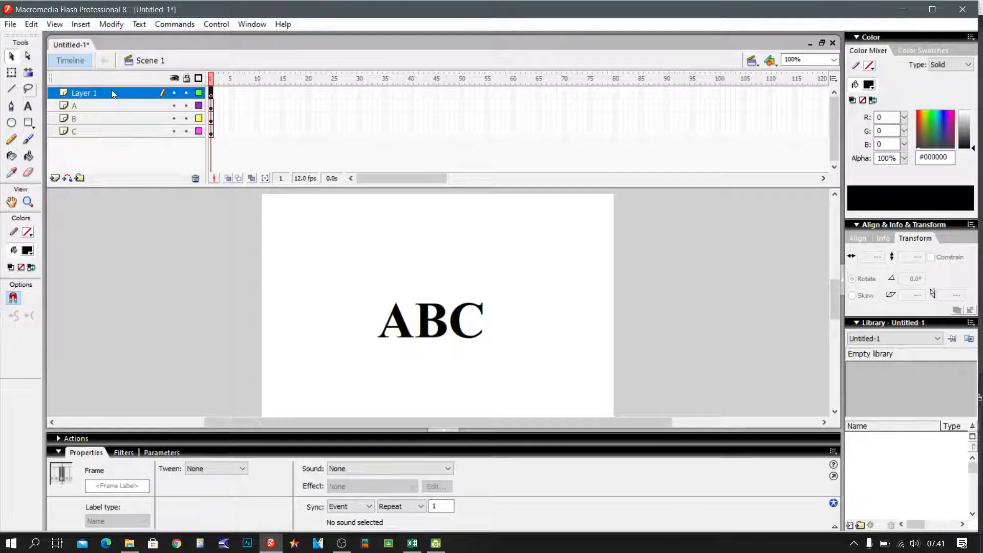
{"action": "left_click", "coordinate": [196, 181]}
{"action": "left_click", "coordinate": [360, 276]}
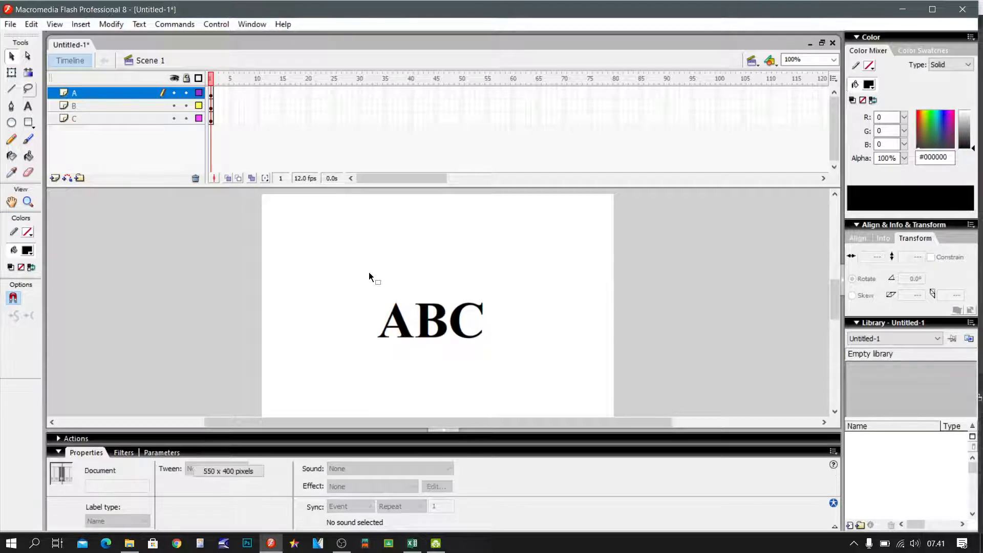
{"action": "key", "text": "ctrl+a"}
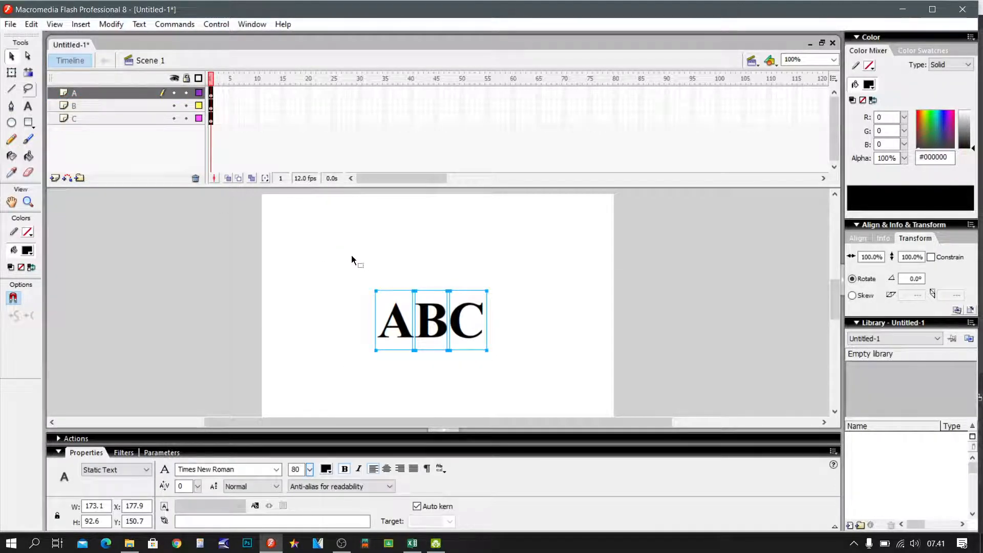
{"action": "left_click", "coordinate": [543, 260]}
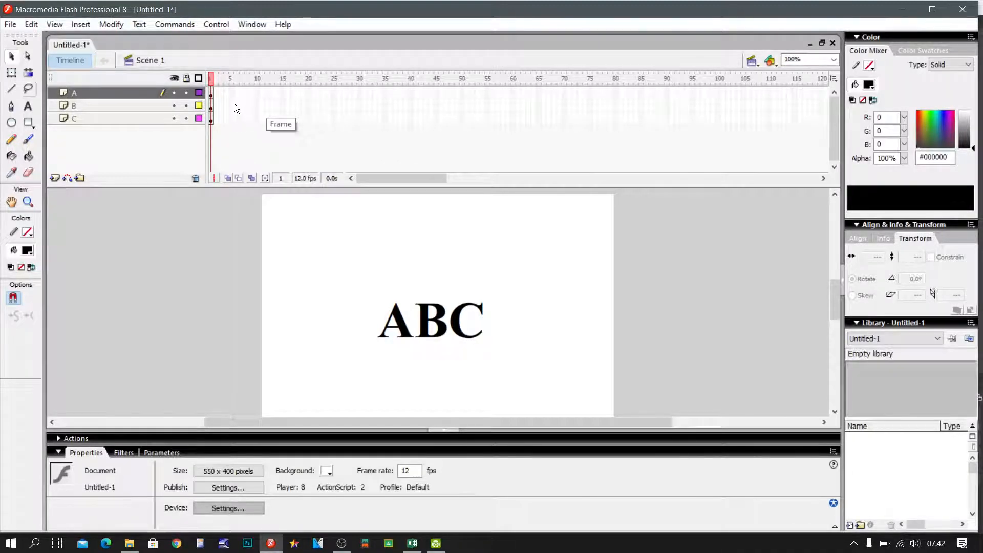
- Insert keyframes at frame 5 on layers A, B and C
{"action": "left_click_drag", "start_coordinate": [230, 90], "coordinate": [233, 124]}
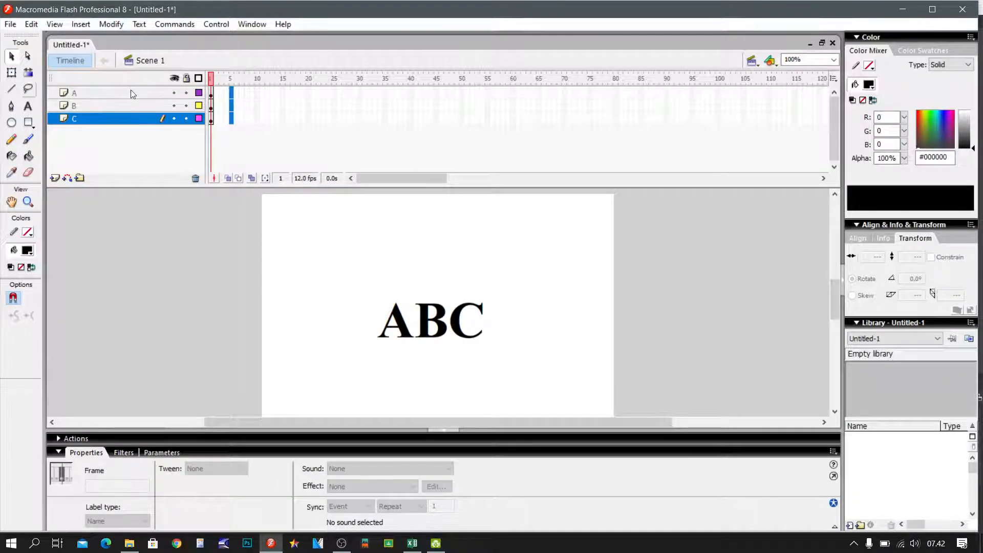
{"action": "left_click", "coordinate": [260, 97]}
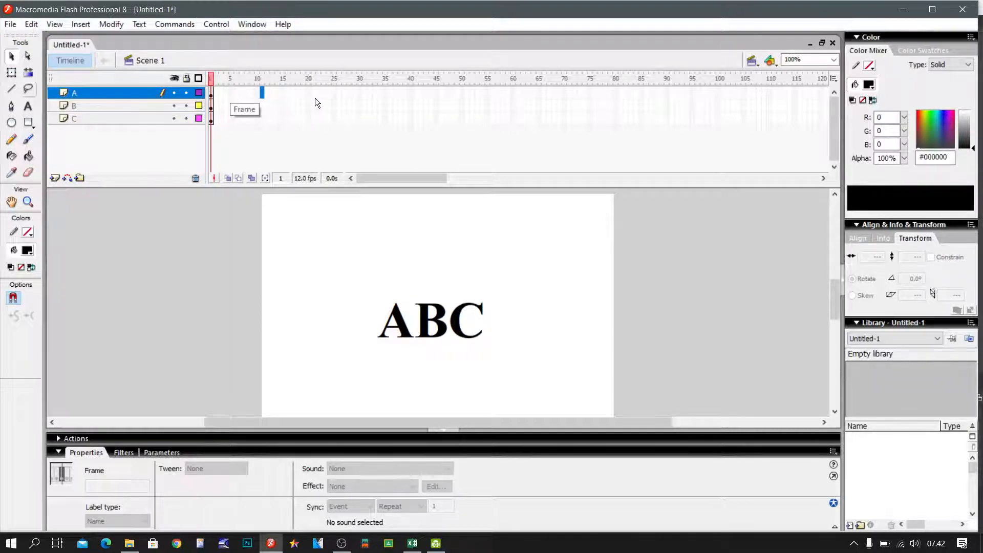
{"action": "left_click", "coordinate": [410, 105]}
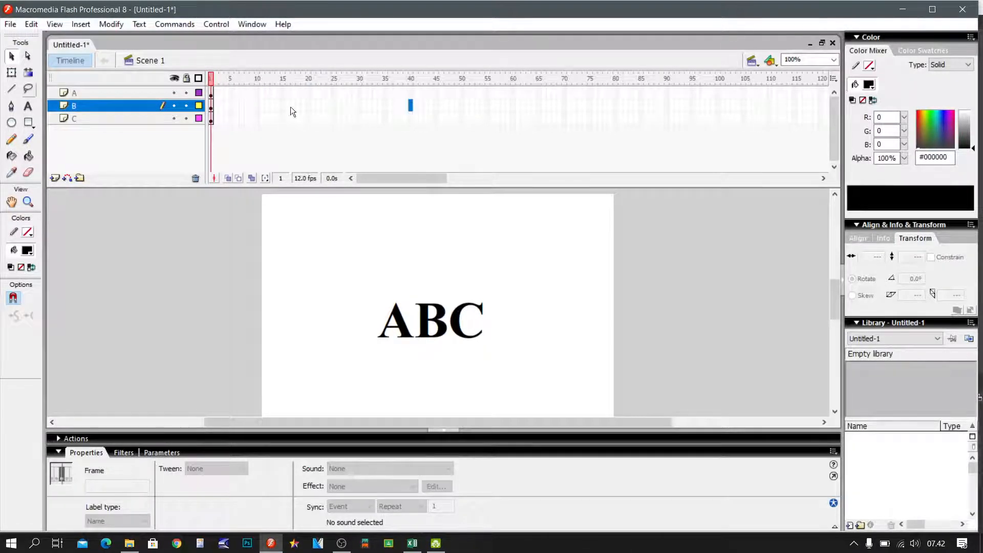
{"action": "left_click", "coordinate": [229, 91]}
{"action": "left_click_drag", "start_coordinate": [233, 105], "coordinate": [233, 122]}
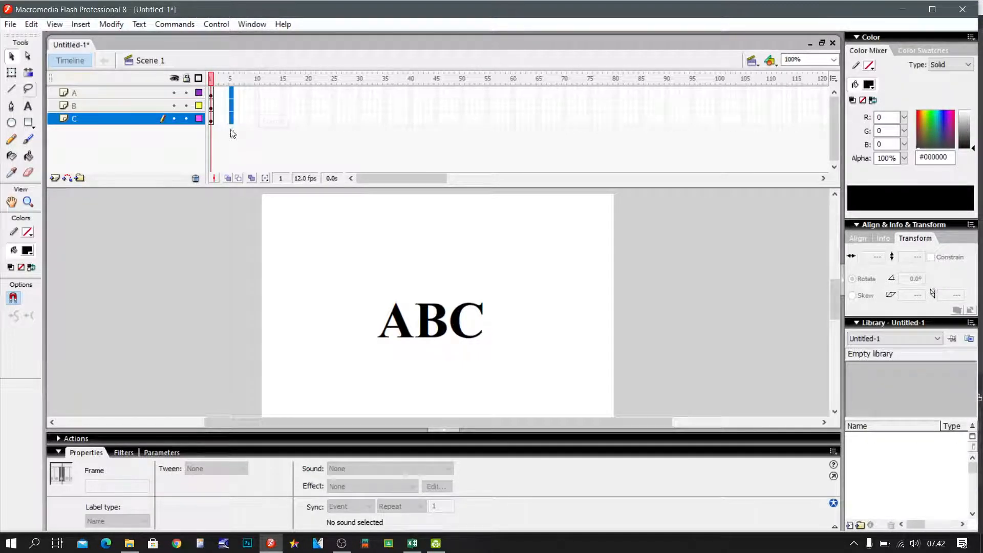
{"action": "right_click", "coordinate": [232, 94]}
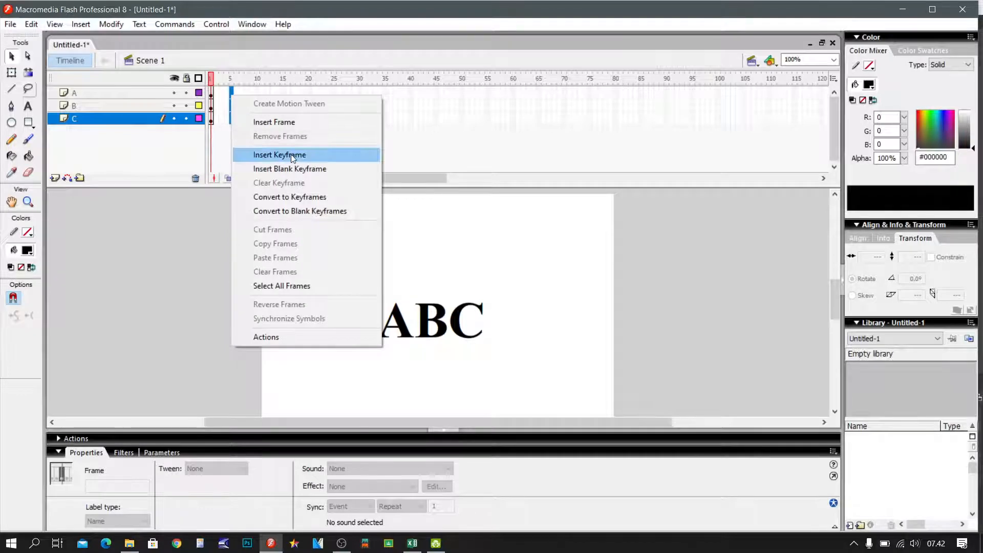
{"action": "left_click", "coordinate": [310, 155]}
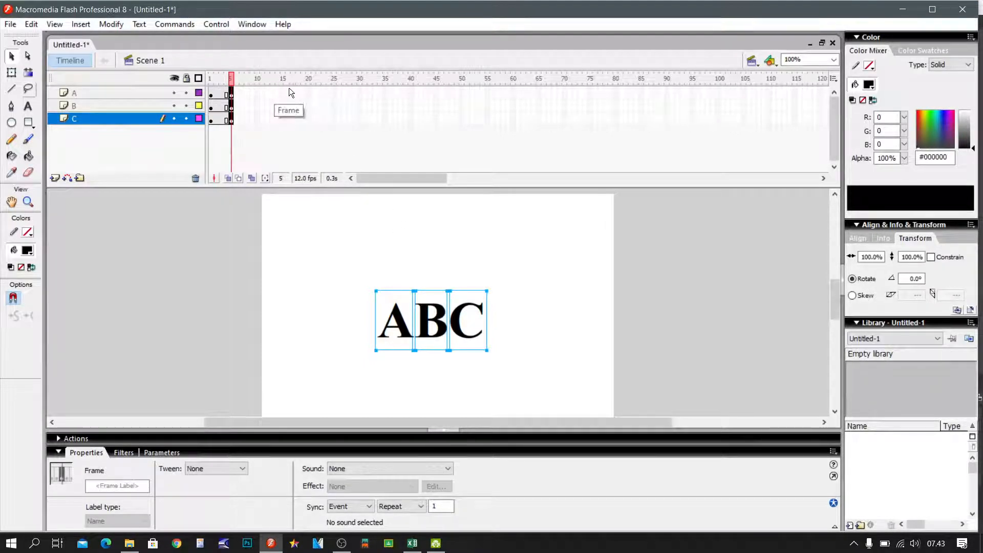
- Insert keyframes at frames 15 and 20 on layers A, B and C
{"action": "left_click_drag", "start_coordinate": [284, 89], "coordinate": [284, 124]}
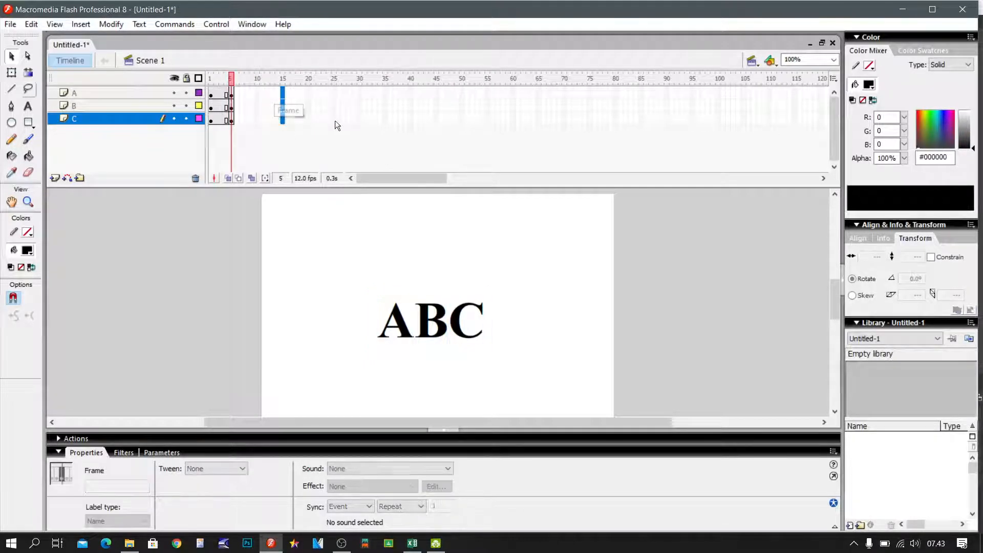
{"action": "right_click", "coordinate": [284, 91]}
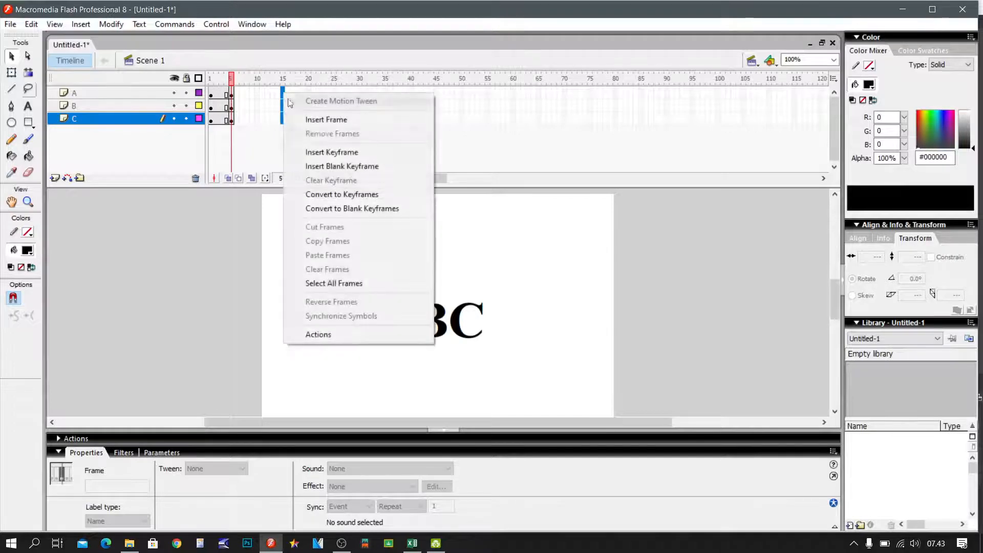
{"action": "left_click", "coordinate": [324, 152]}
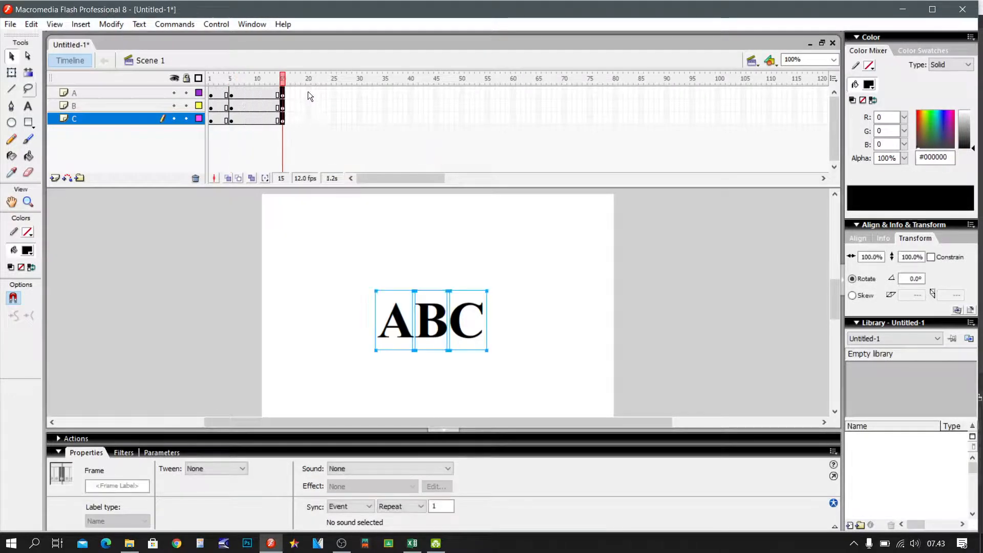
{"action": "left_click_drag", "start_coordinate": [309, 92], "coordinate": [308, 109]}
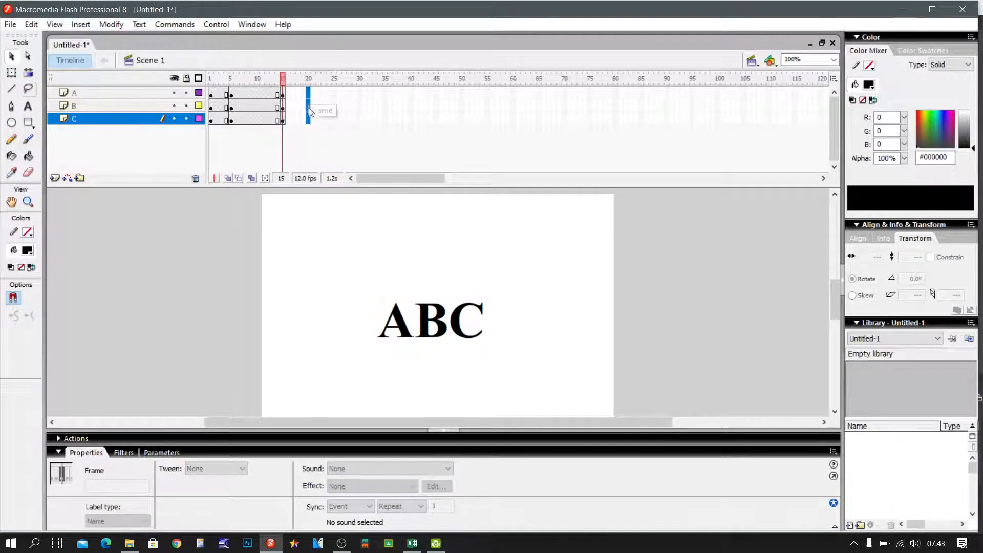
{"action": "right_click", "coordinate": [309, 92]}
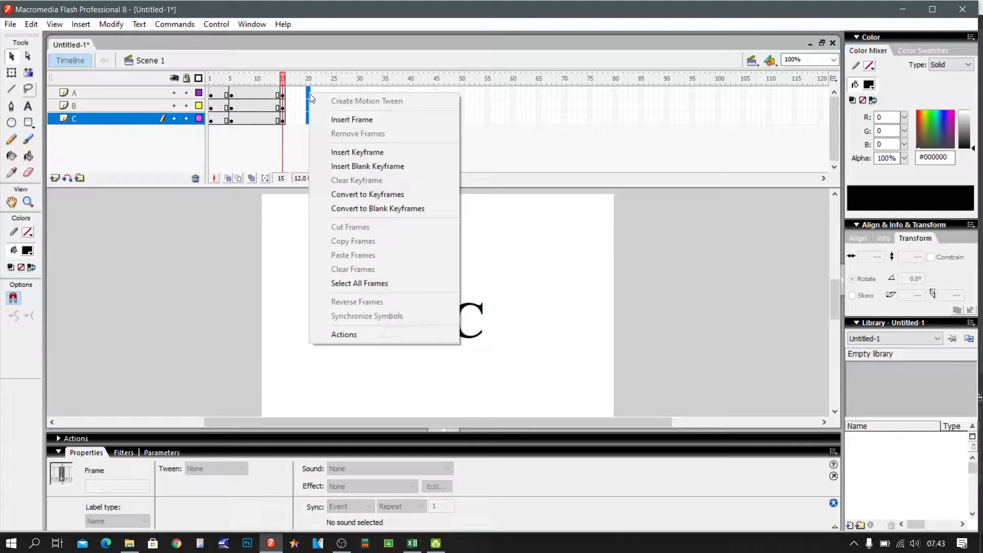
{"action": "left_click", "coordinate": [365, 151]}
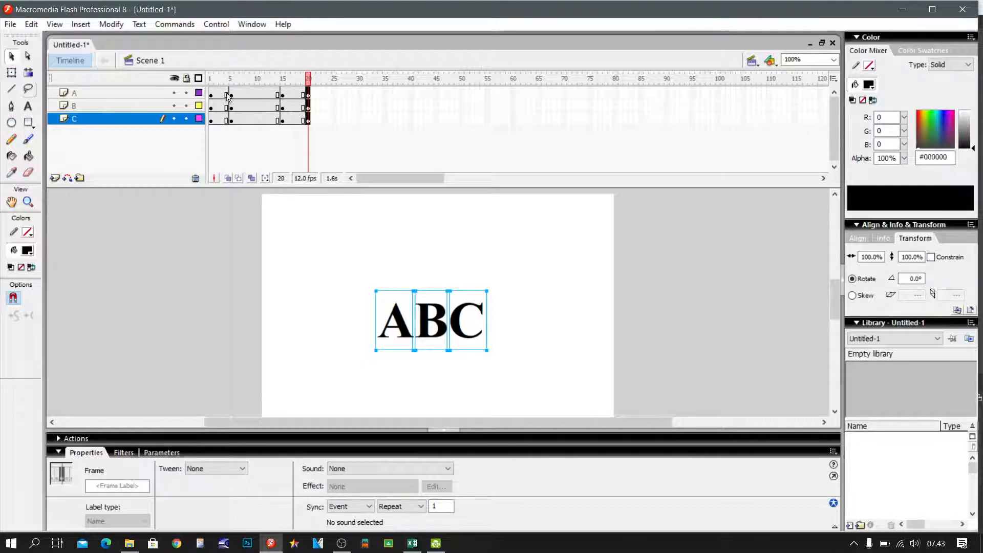
- In frame 1, move the letters A, B and C together horizontally off the stage's right side, to X about 571
{"action": "left_click", "coordinate": [210, 93]}
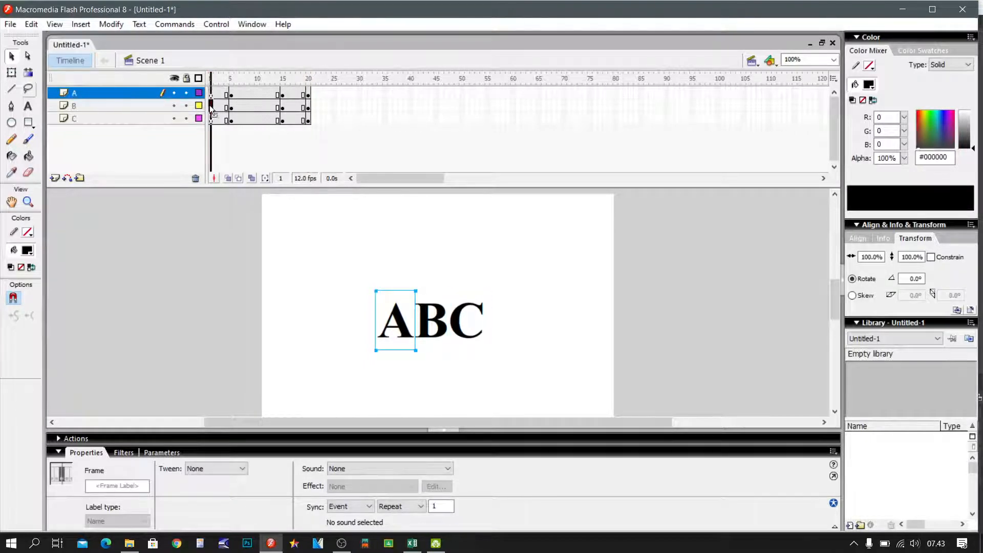
{"action": "left_click", "coordinate": [210, 106]}
{"action": "left_click", "coordinate": [211, 120]}
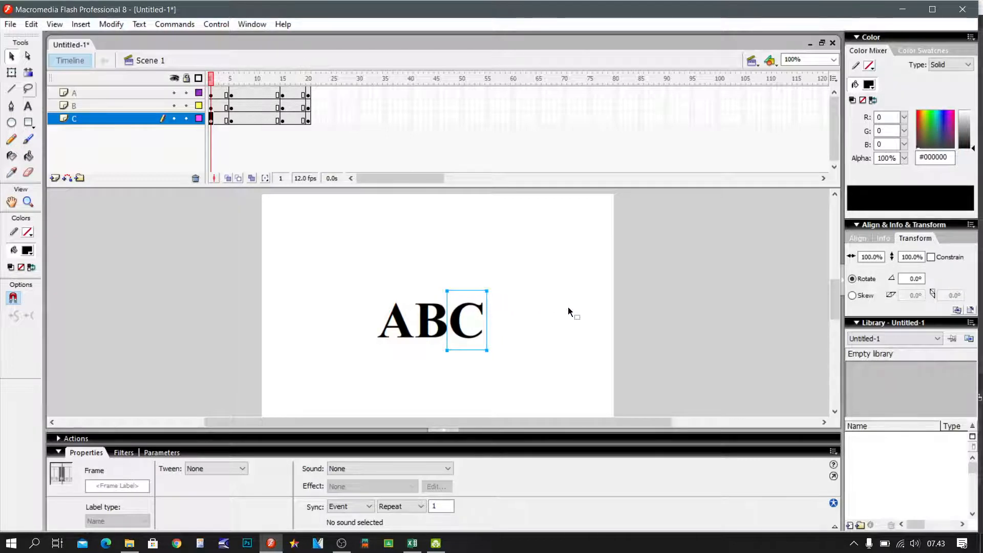
{"action": "left_click", "coordinate": [210, 93]}
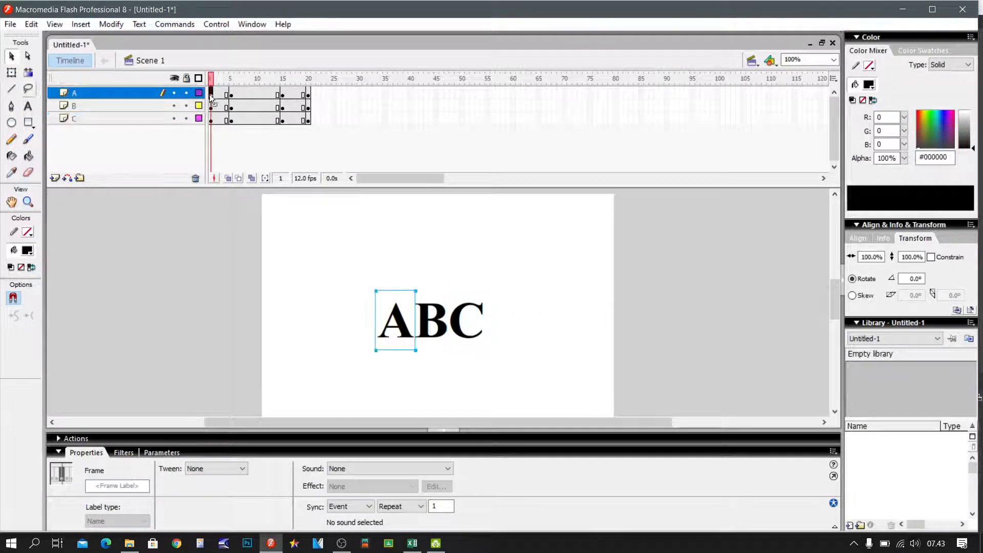
{"action": "left_click_drag", "start_coordinate": [337, 264], "coordinate": [509, 384]}
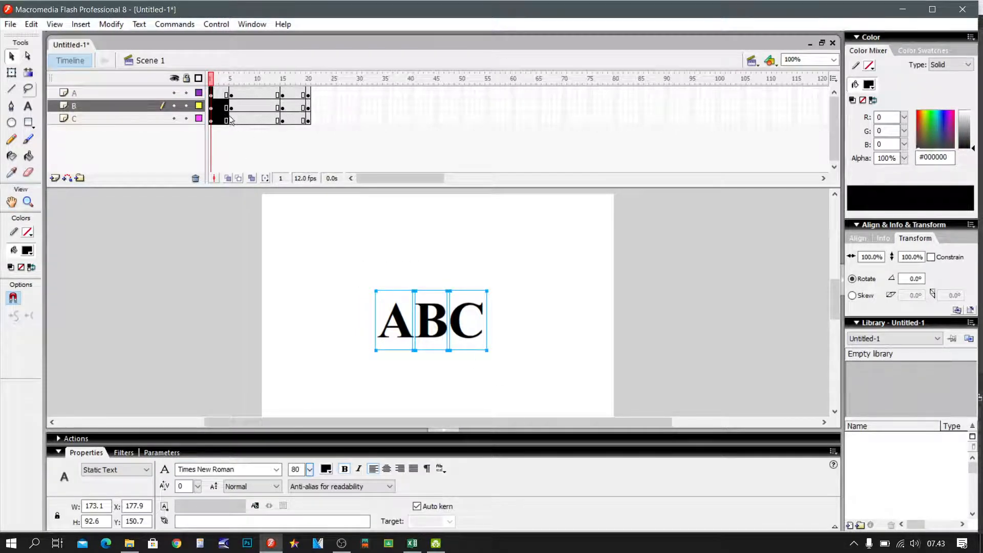
{"action": "left_click", "coordinate": [317, 110]}
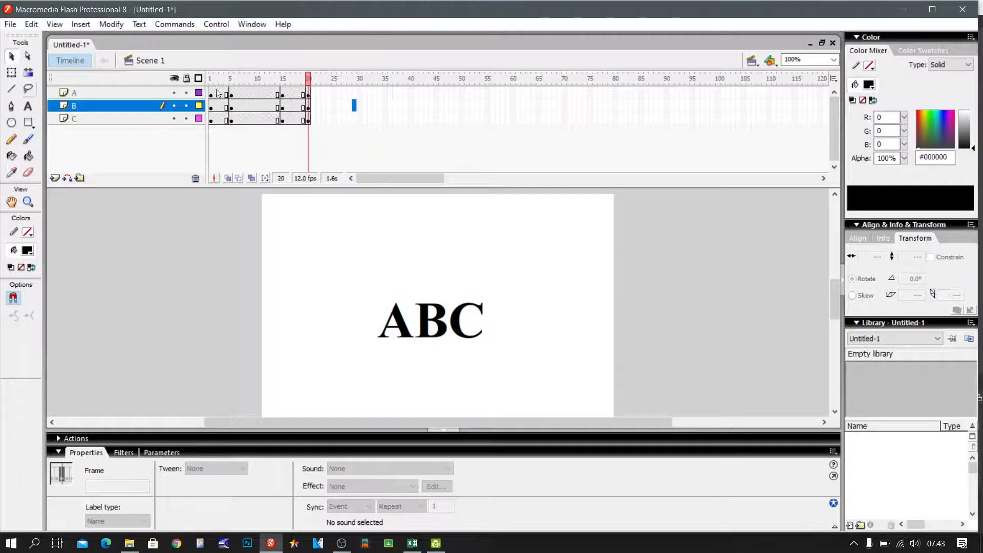
{"action": "left_click_drag", "start_coordinate": [212, 107], "coordinate": [211, 119]}
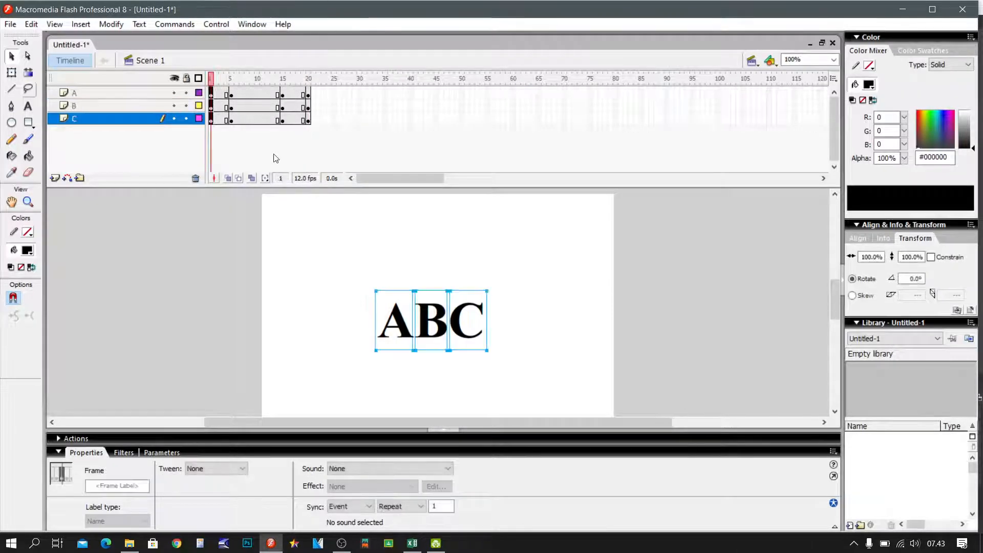
{"action": "left_click_drag", "start_coordinate": [401, 322], "coordinate": [656, 350]}
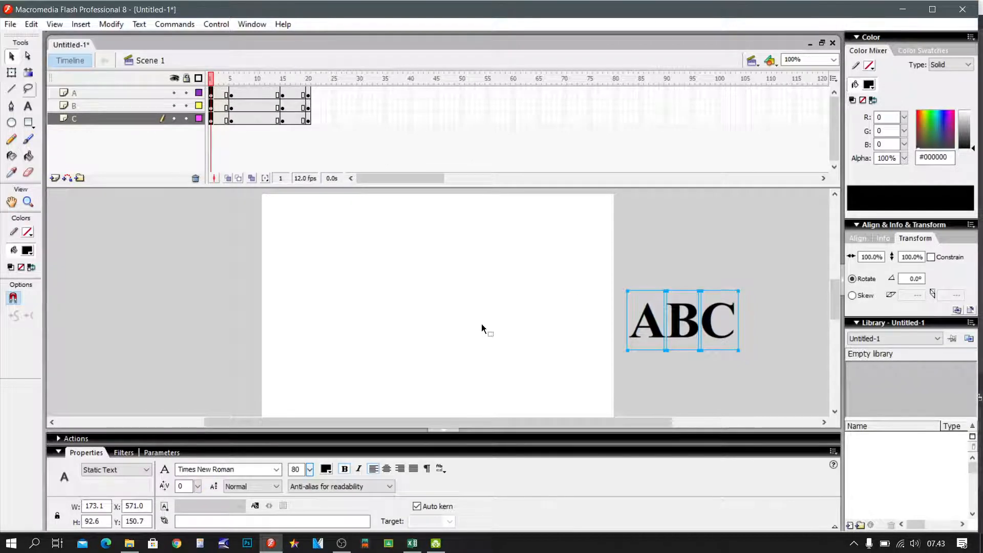
- In frame 20, move the letters A, B and C together horizontally off the stage's left side, to X about -196
{"action": "left_click", "coordinate": [232, 94]}
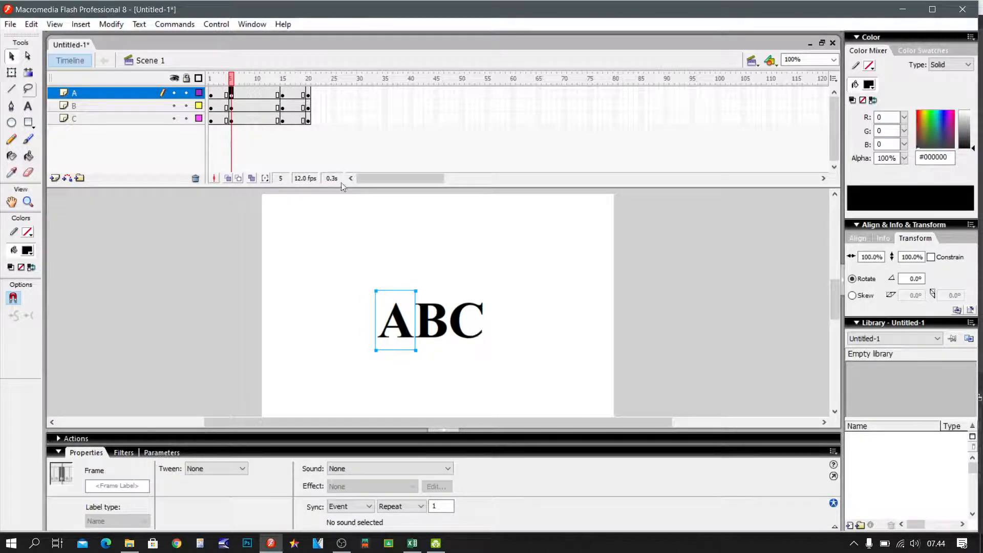
{"action": "left_click", "coordinate": [282, 95]}
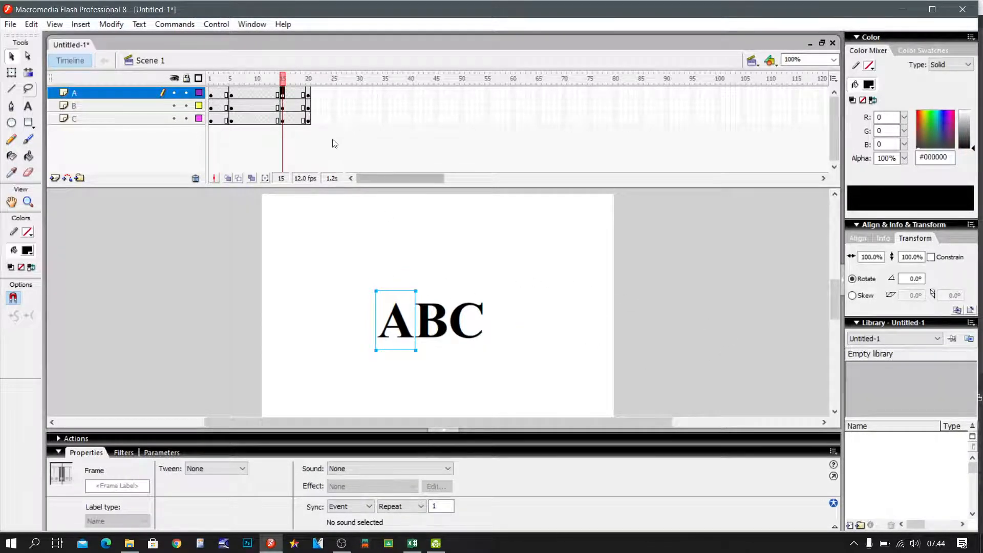
{"action": "left_click", "coordinate": [309, 90]}
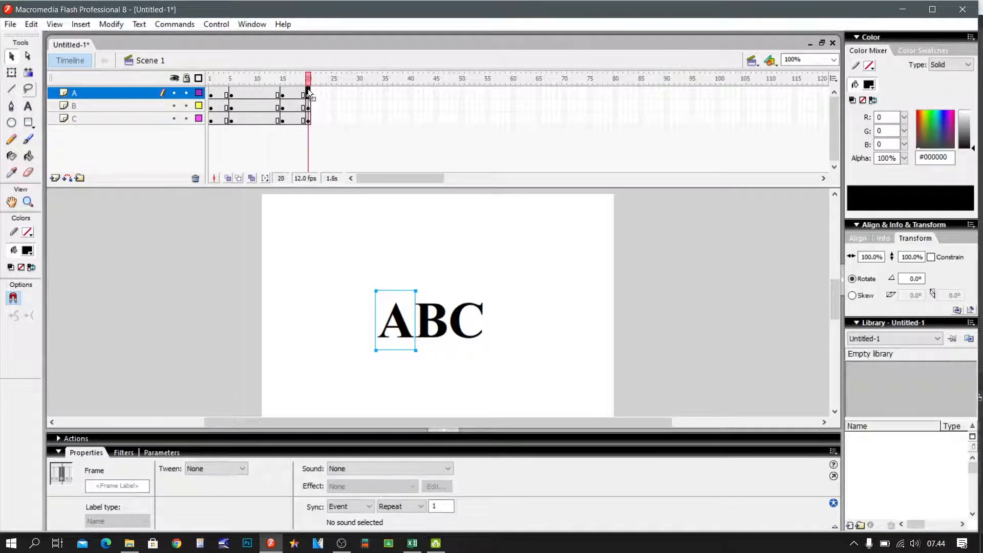
{"action": "left_click", "coordinate": [307, 118], "text": "shift"}
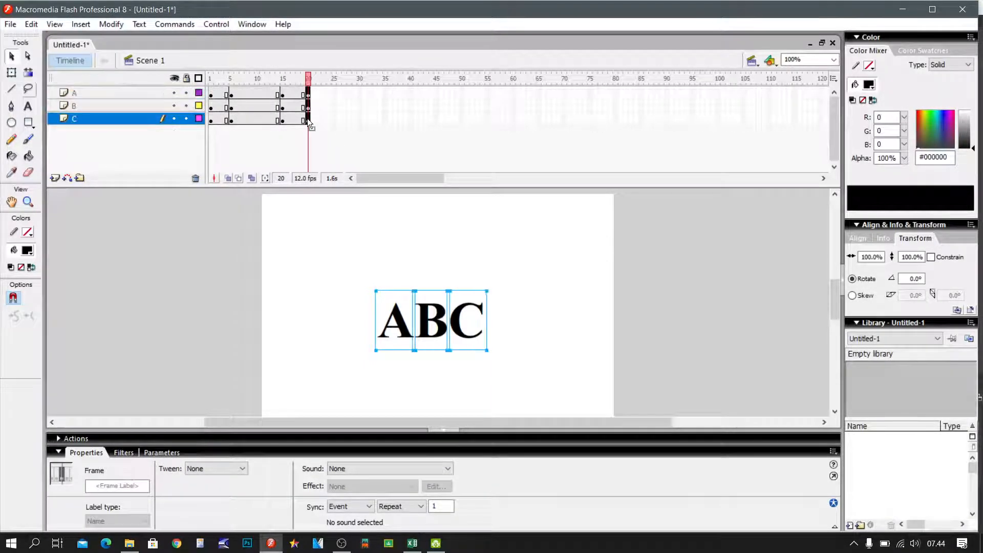
{"action": "left_click", "coordinate": [467, 307]}
{"action": "left_click_drag", "start_coordinate": [467, 307], "coordinate": [234, 308]}
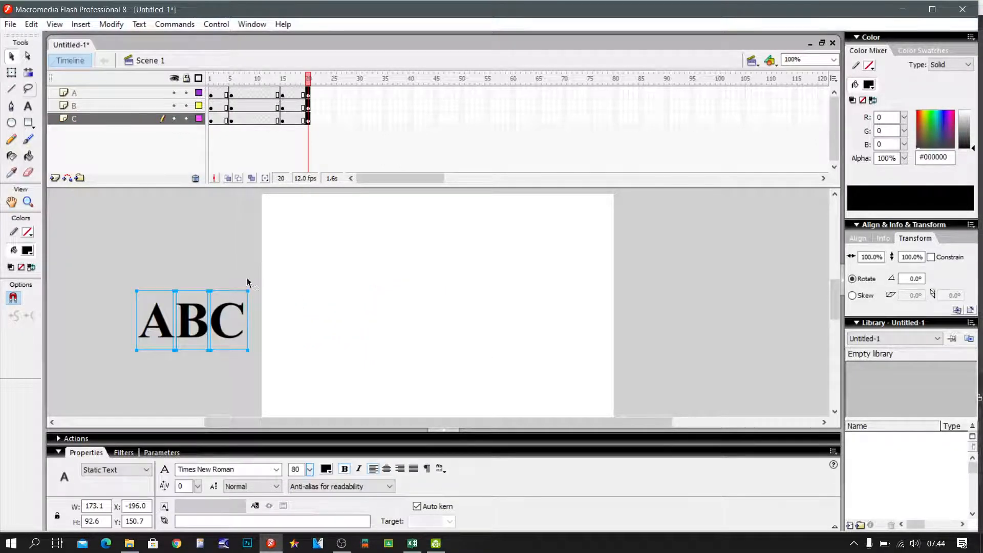
- Check the letters' positions at keyframes 1, 5, 15 and 20, and clear the selection
{"action": "left_click", "coordinate": [211, 93]}
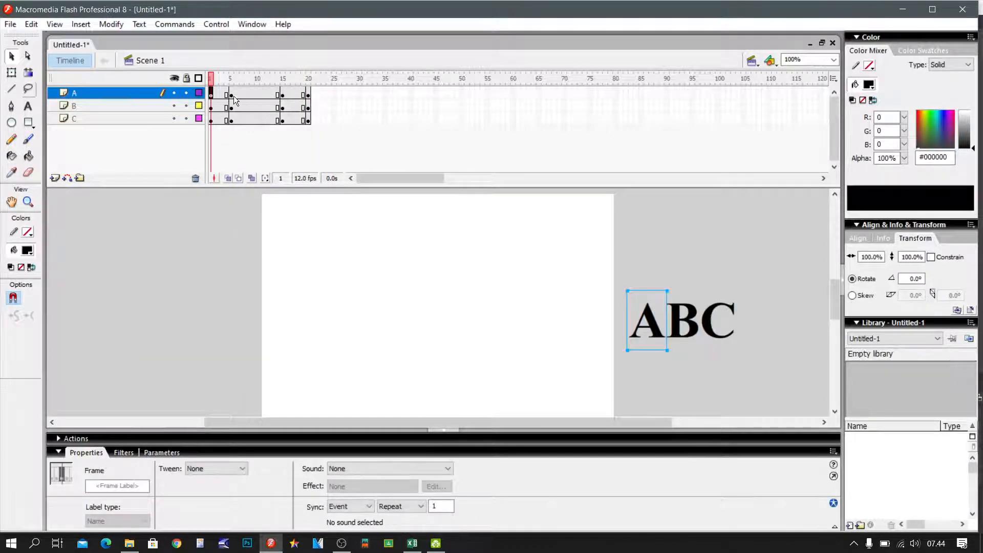
{"action": "left_click", "coordinate": [232, 95]}
{"action": "left_click", "coordinate": [281, 95]}
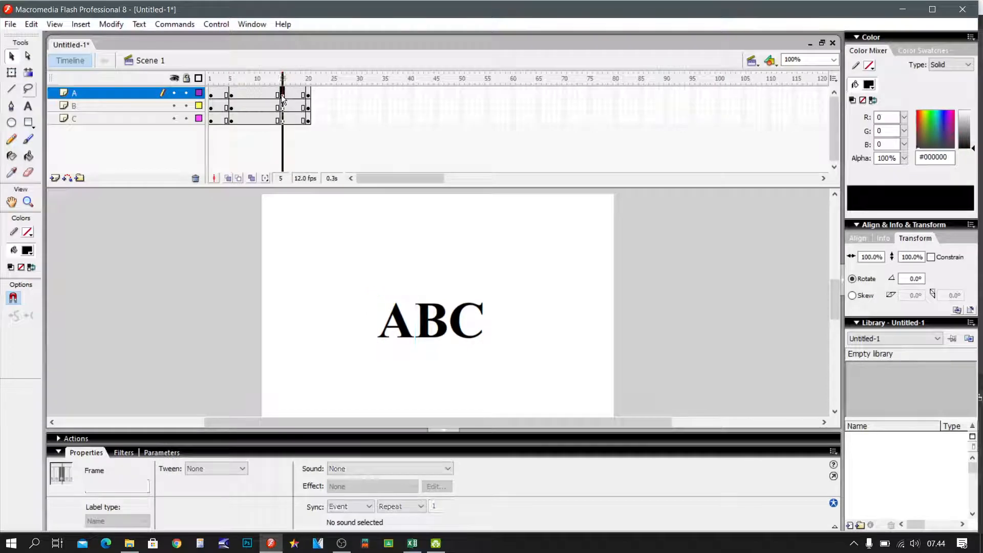
{"action": "left_click", "coordinate": [309, 95]}
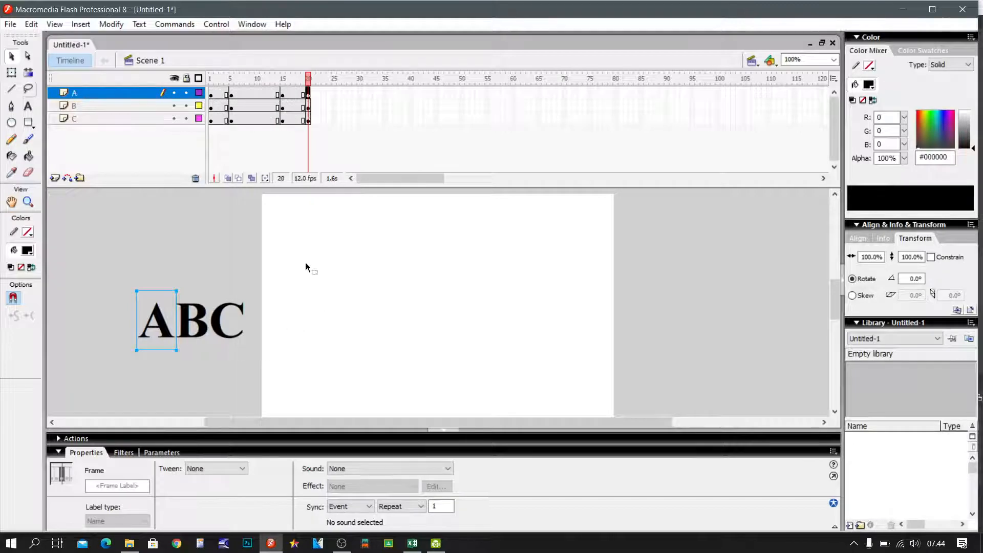
{"action": "left_click", "coordinate": [408, 137]}
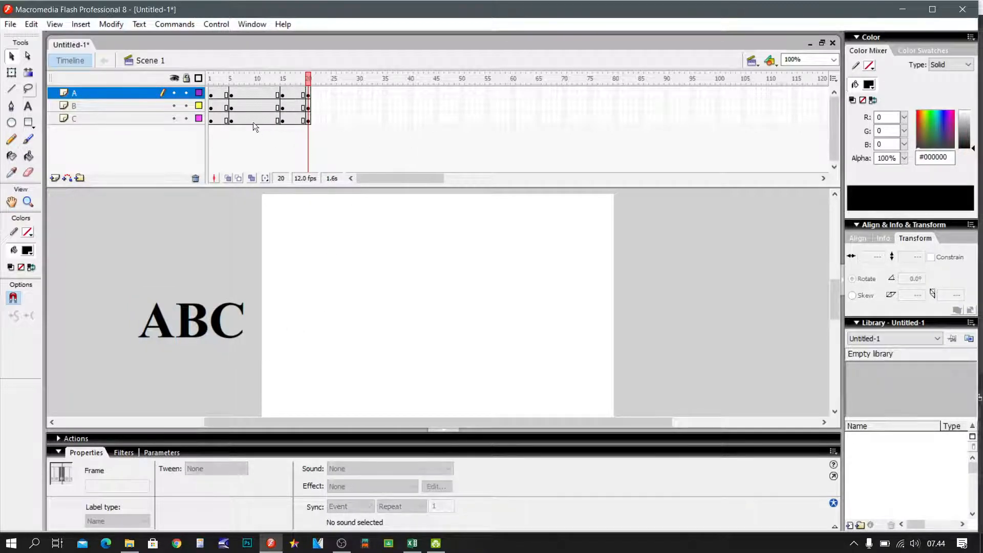
- Apply a Motion tween between keyframes 1 and 5 on layers A, B and C
{"action": "left_click", "coordinate": [219, 93]}
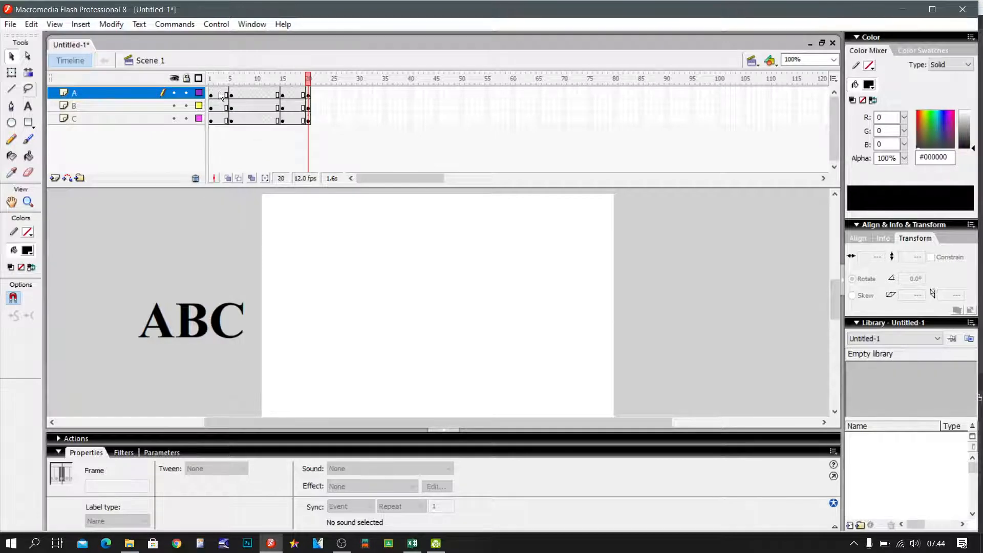
{"action": "left_click_drag", "start_coordinate": [220, 95], "coordinate": [222, 121]}
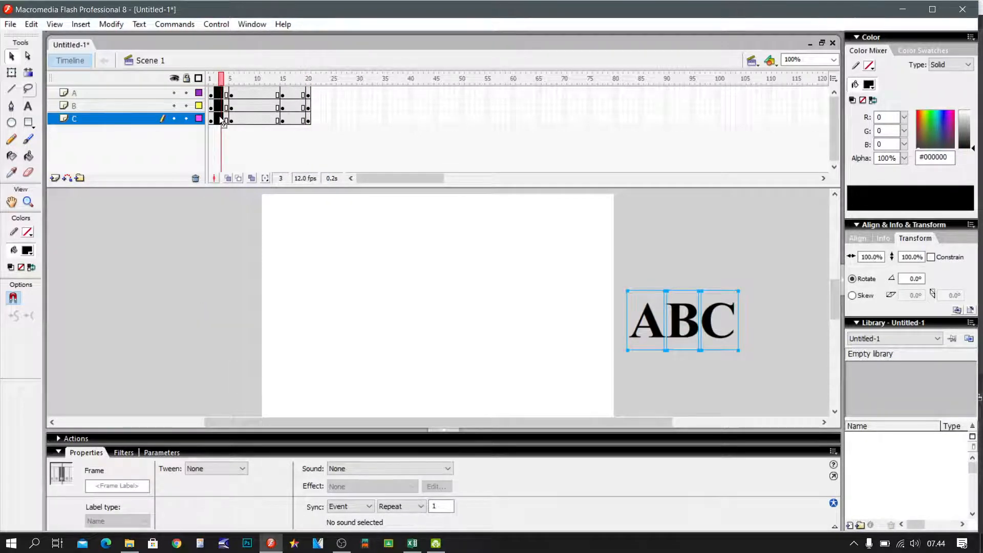
{"action": "left_click", "coordinate": [243, 468]}
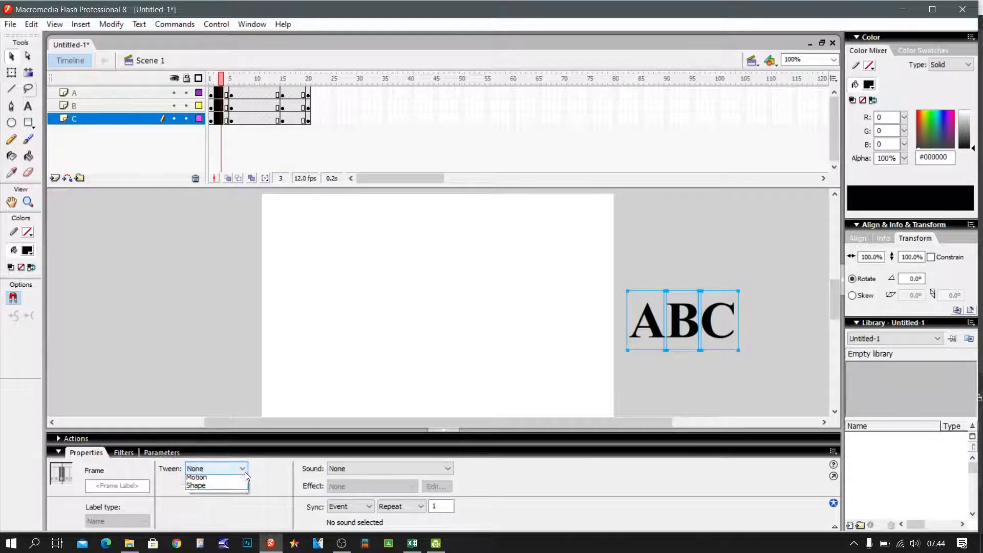
{"action": "left_click", "coordinate": [230, 489]}
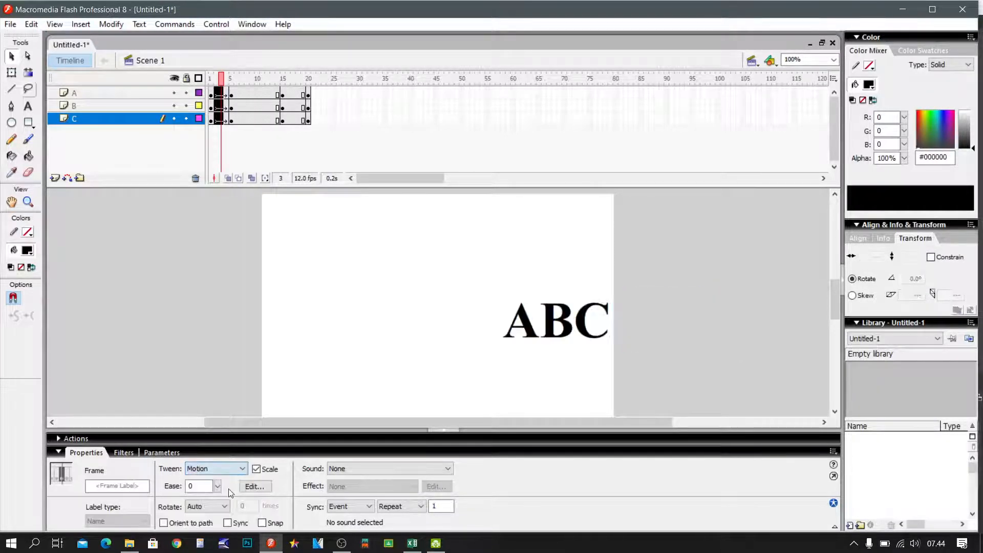
{"action": "left_click", "coordinate": [273, 79]}
{"action": "left_click", "coordinate": [211, 78]}
{"action": "mouse_move", "coordinate": [211, 77]}
{"action": "left_mouse_down"}
{"action": "mouse_move", "coordinate": [232, 81]}
{"action": "mouse_move", "coordinate": [210, 82]}
{"action": "left_mouse_up"}
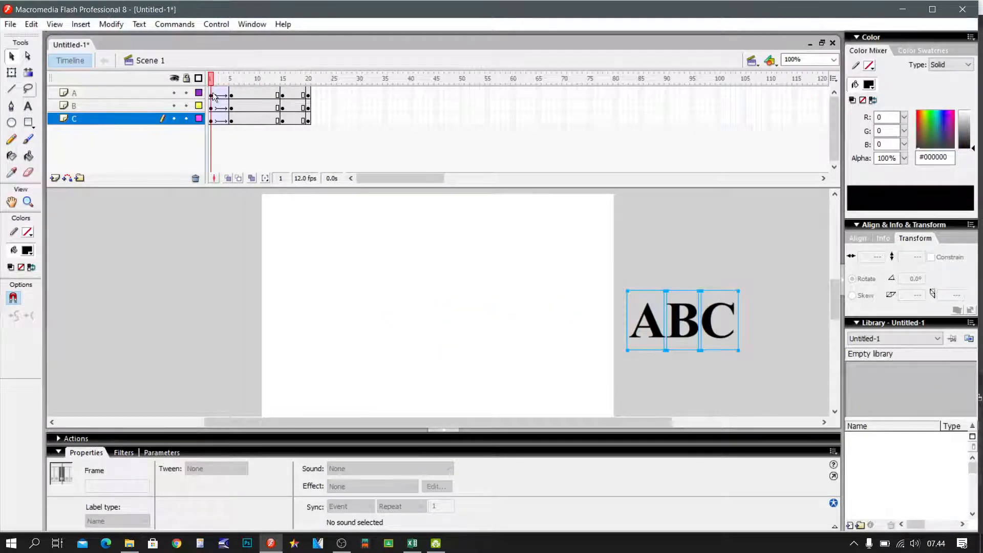
- Set the tweens starting at frame 1 on layers A, B and C to rotate CCW 1 time
{"action": "left_click", "coordinate": [211, 95]}
{"action": "left_click", "coordinate": [211, 121], "text": "shift"}
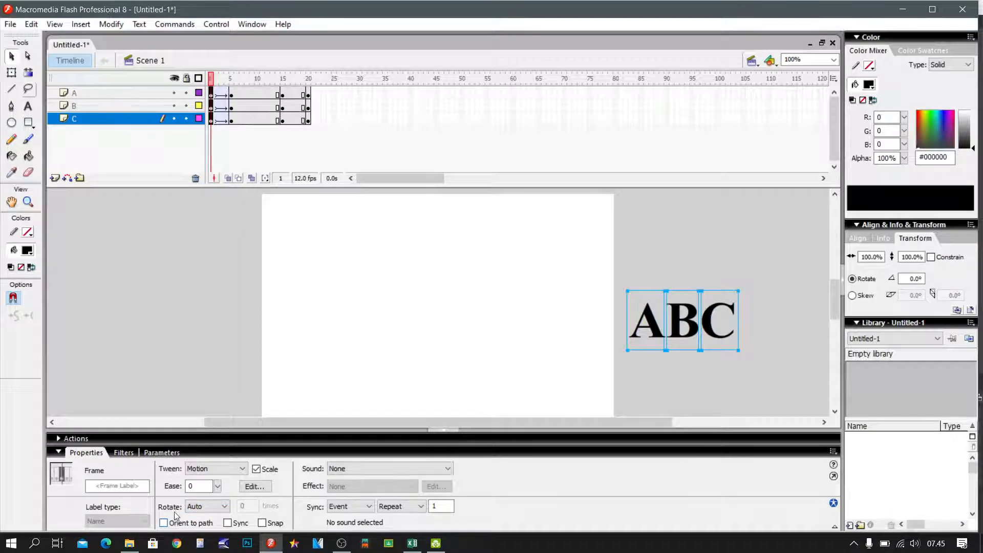
{"action": "left_click", "coordinate": [224, 507]}
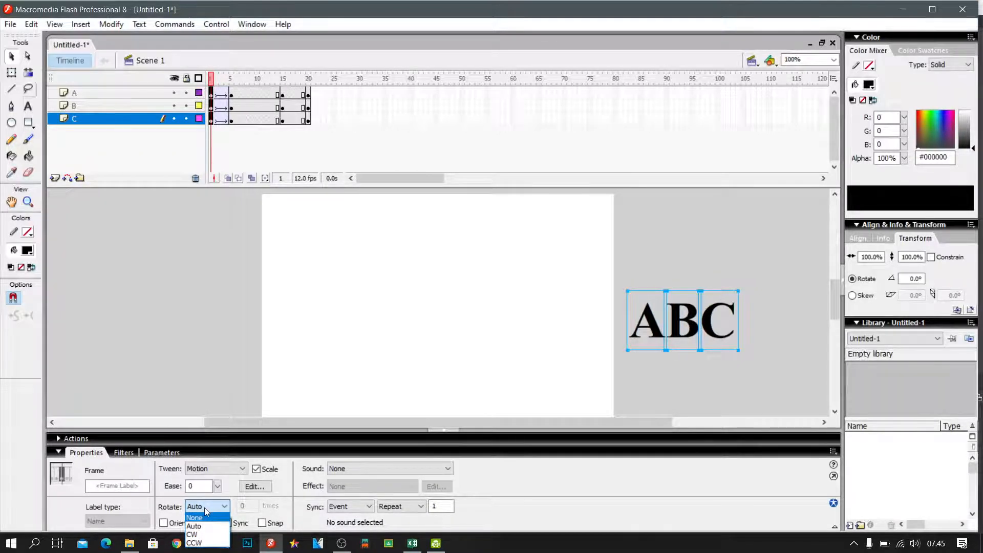
{"action": "left_click", "coordinate": [211, 544]}
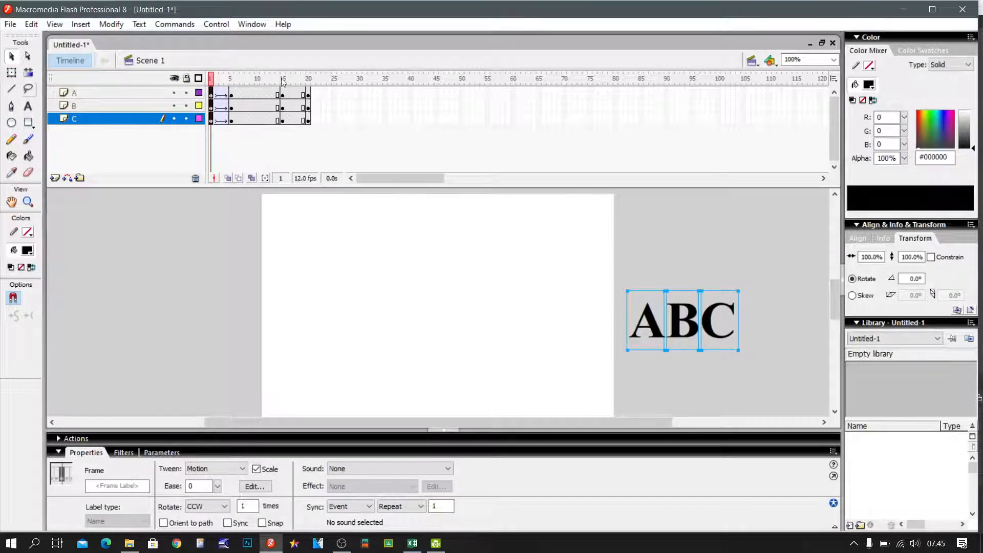
{"action": "left_click", "coordinate": [370, 118]}
{"action": "mouse_move", "coordinate": [211, 79]}
{"action": "left_mouse_down"}
{"action": "mouse_move", "coordinate": [248, 81]}
{"action": "mouse_move", "coordinate": [210, 81]}
{"action": "left_mouse_up"}
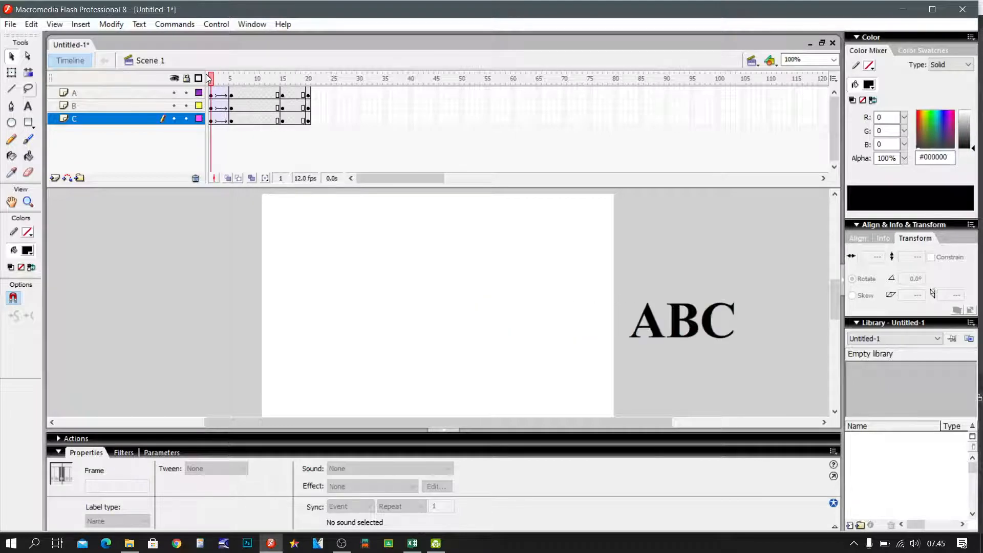
- Apply a Motion tween with CCW rotation, 1 time, between keyframes 15 and 20 on layers A, B and C
{"action": "left_click", "coordinate": [293, 94]}
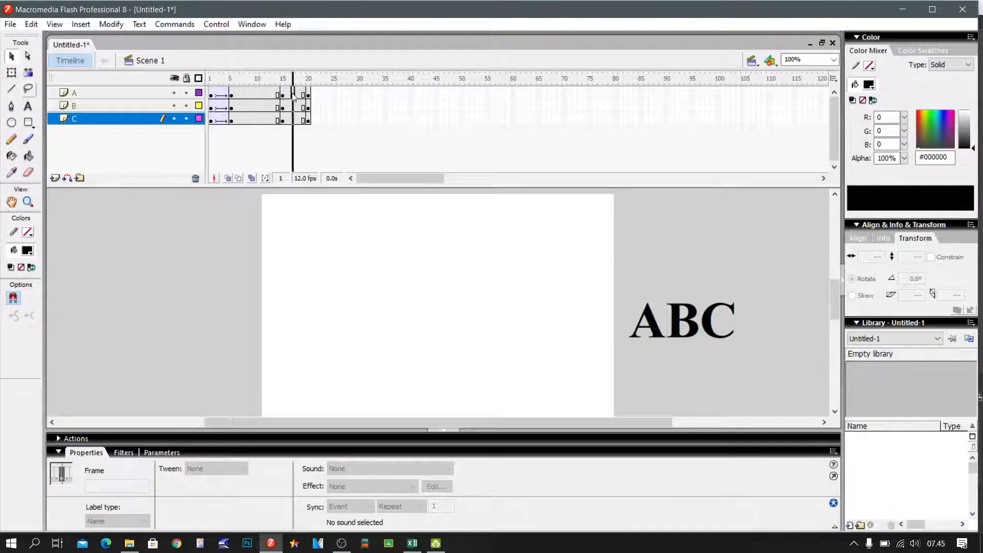
{"action": "left_click", "coordinate": [292, 120], "text": "shift"}
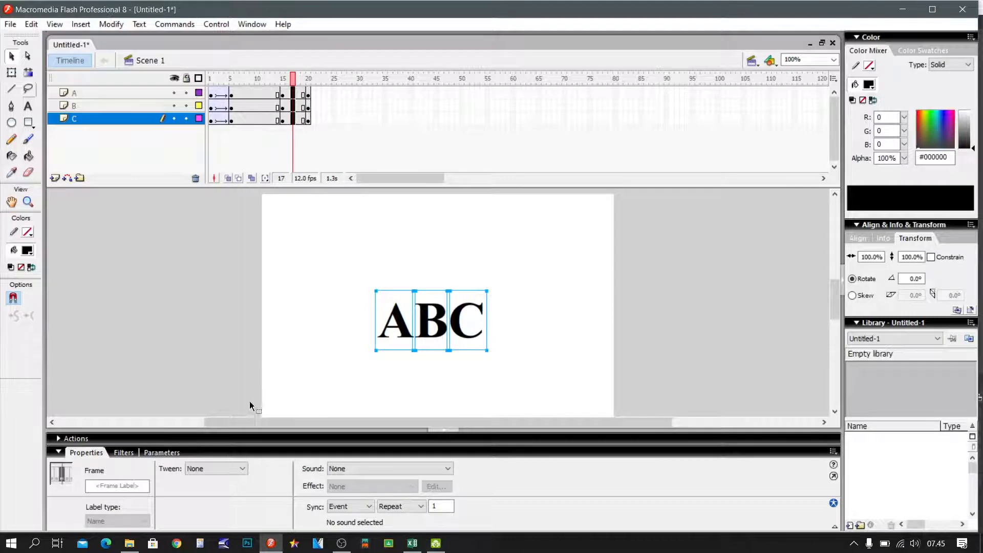
{"action": "left_click", "coordinate": [242, 470]}
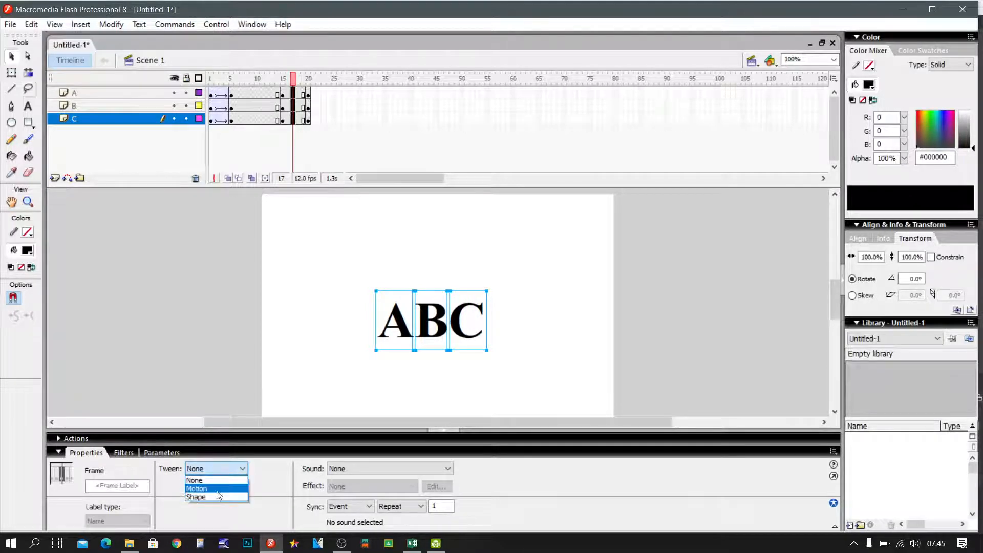
{"action": "left_click", "coordinate": [209, 493]}
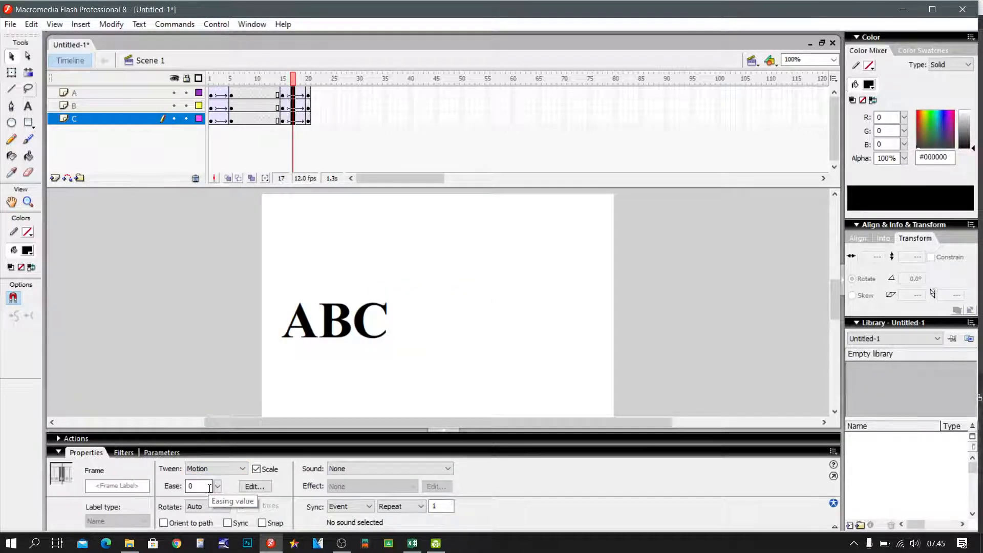
{"action": "left_click", "coordinate": [218, 506]}
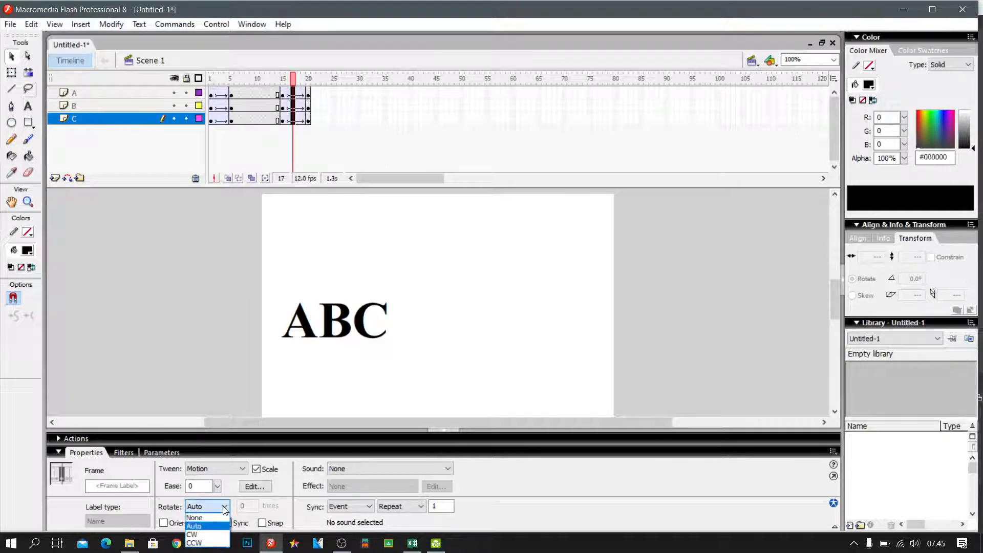
{"action": "left_click", "coordinate": [204, 544]}
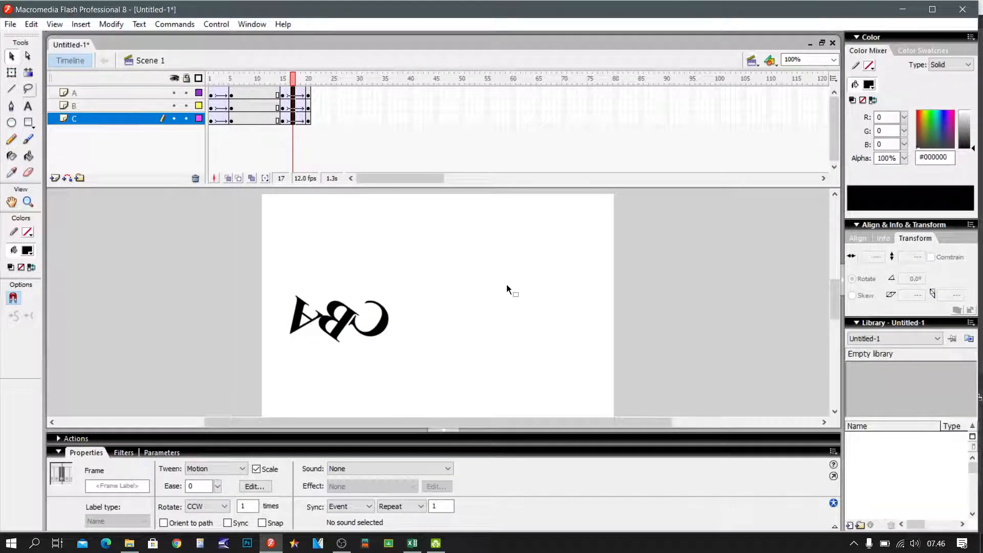
- Test the movie to check the letters' rotating entrance and exit, close the preview and clear the frame selection
{"action": "key", "text": "ctrl+Return"}
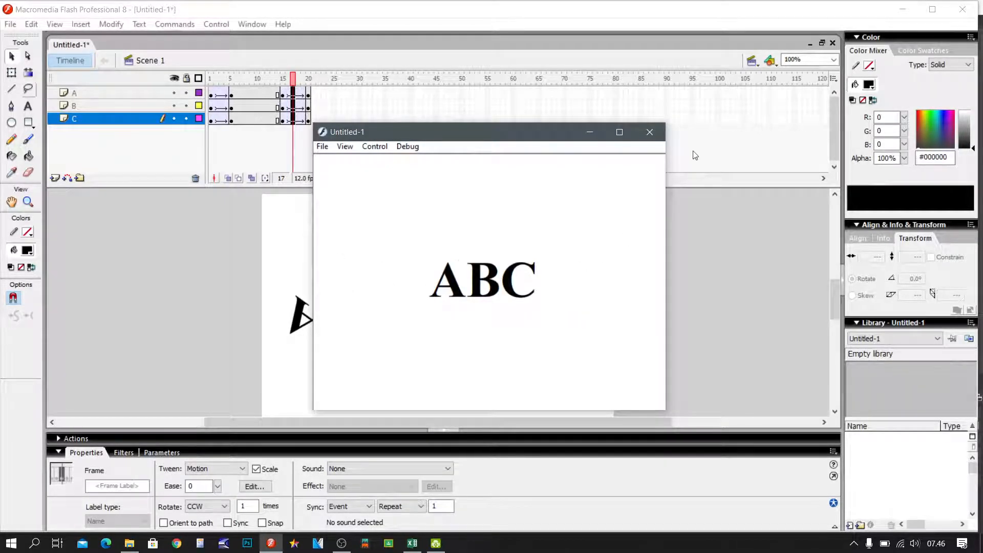
{"action": "left_click", "coordinate": [663, 133]}
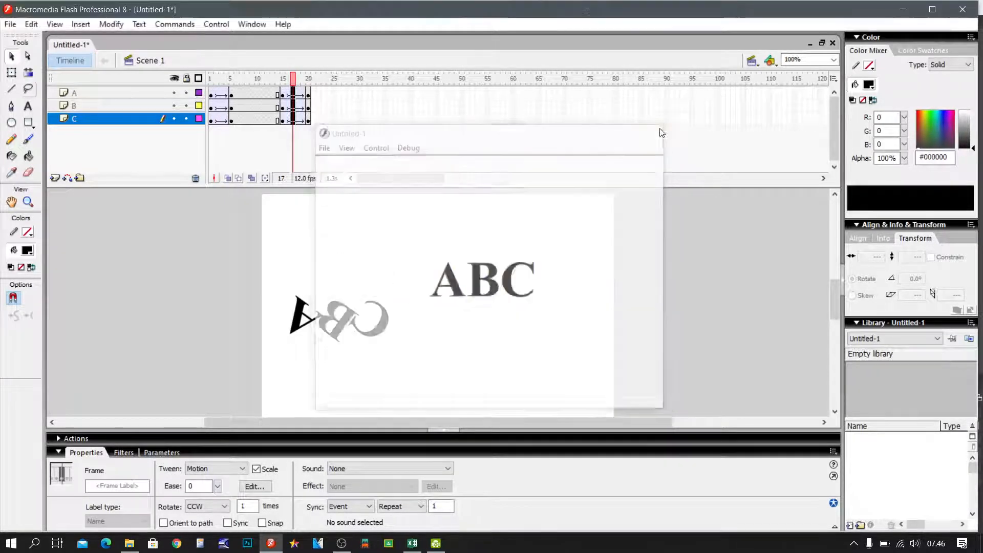
{"action": "left_click", "coordinate": [502, 117]}
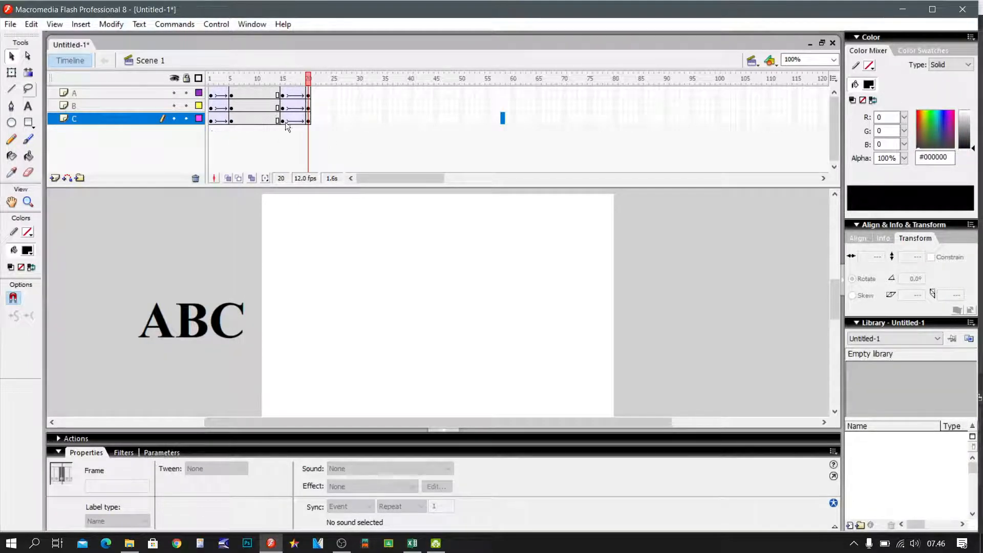
{"action": "left_click", "coordinate": [391, 107]}
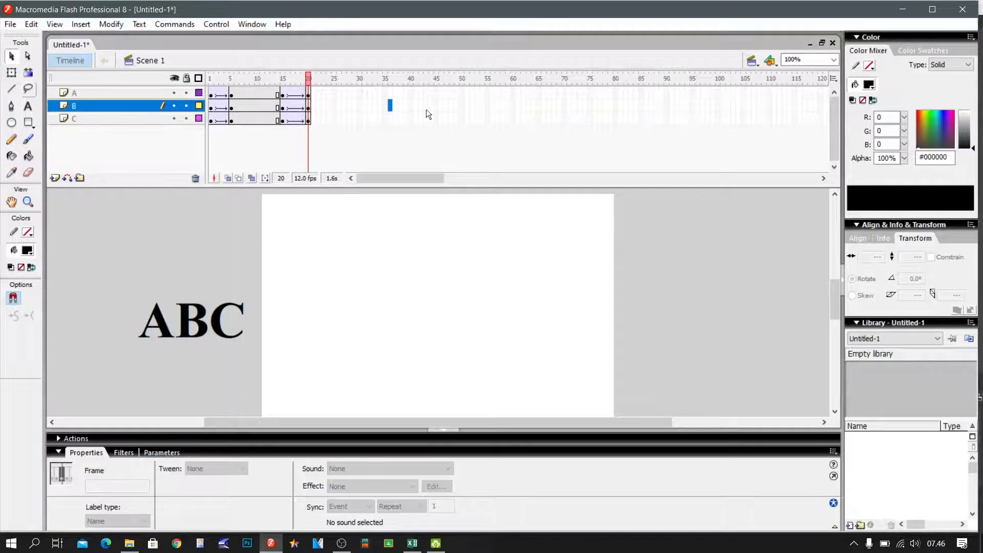
{"action": "left_click", "coordinate": [426, 106]}
{"action": "left_click", "coordinate": [399, 109]}
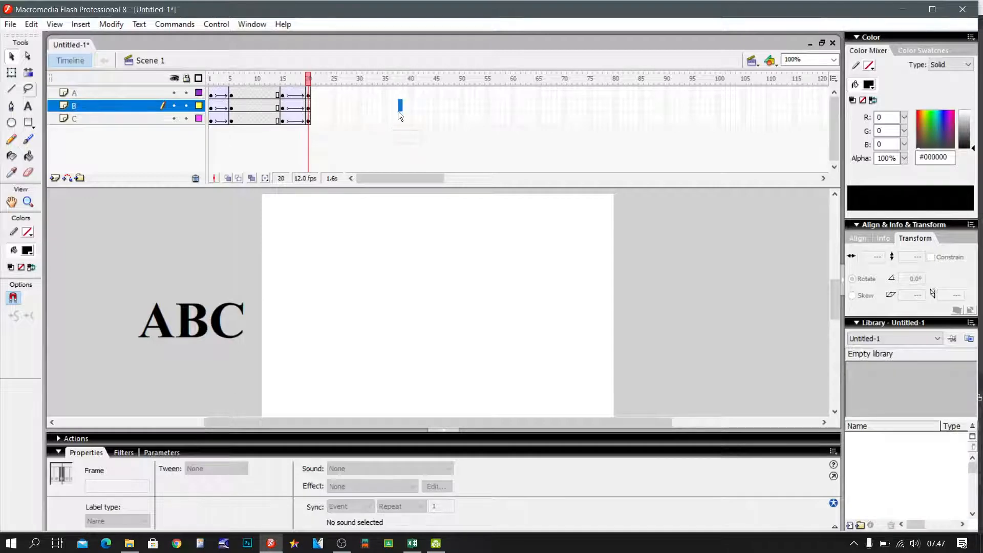
{"action": "left_click", "coordinate": [437, 106]}
{"action": "left_click", "coordinate": [381, 108]}
{"action": "left_click", "coordinate": [430, 108]}
{"action": "left_click", "coordinate": [459, 108]}
{"action": "left_click", "coordinate": [497, 107]}
- Shift the whole animation on layers B and C four frames along the timeline so it starts at frame 5
{"action": "left_click", "coordinate": [211, 107]}
{"action": "left_click_drag", "start_coordinate": [212, 110], "coordinate": [306, 119]}
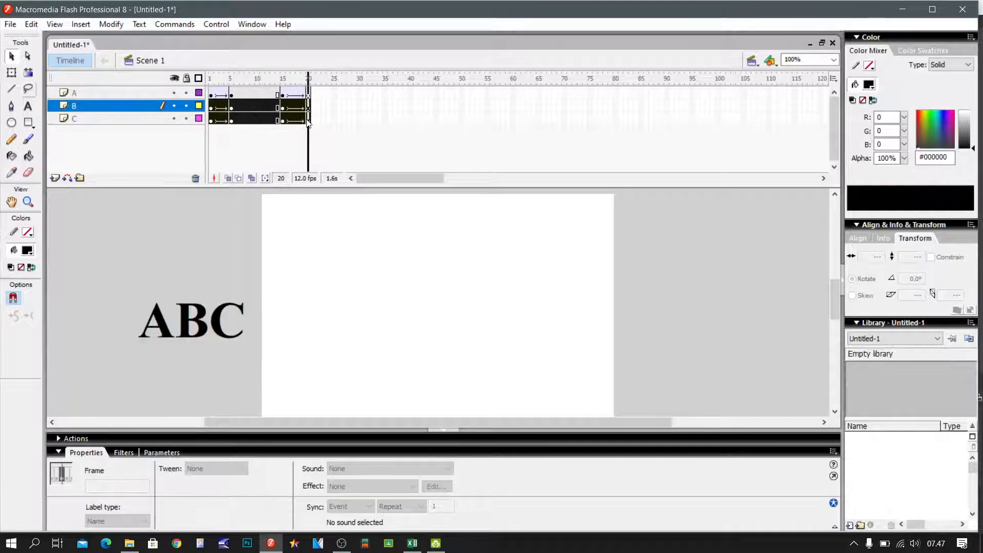
{"action": "left_click", "coordinate": [305, 118]}
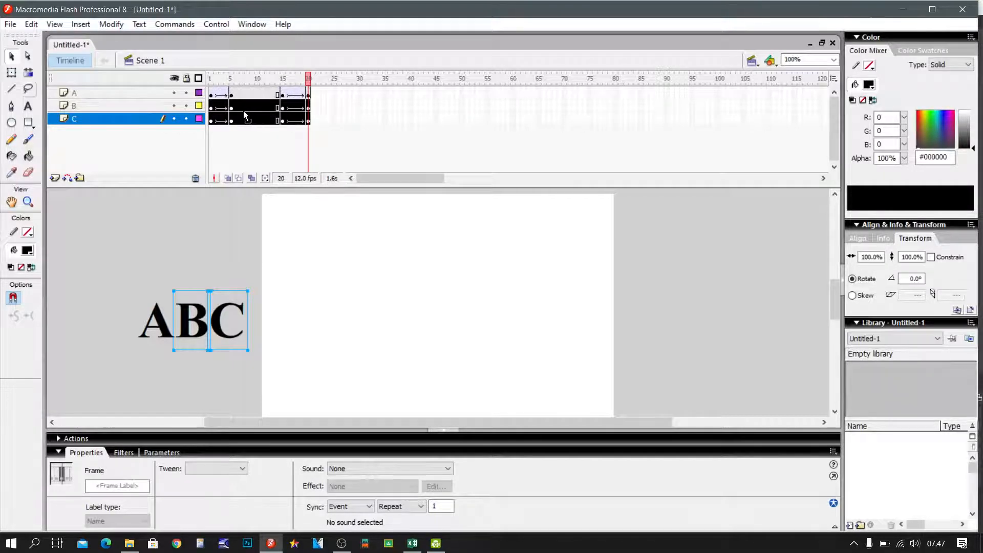
{"action": "left_click_drag", "start_coordinate": [241, 106], "coordinate": [261, 114]}
{"action": "left_click", "coordinate": [357, 108]}
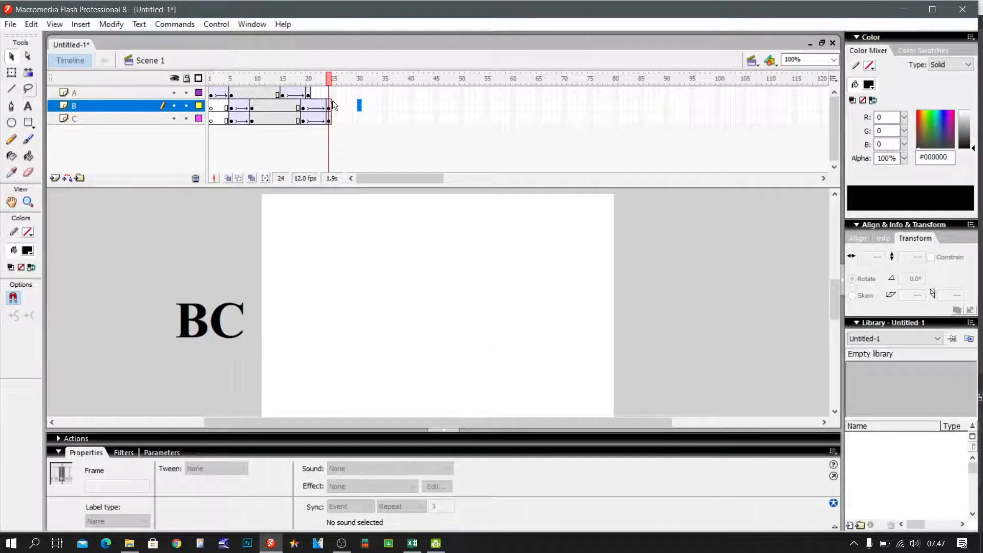
{"action": "left_click", "coordinate": [213, 78]}
{"action": "left_click_drag", "start_coordinate": [213, 78], "coordinate": [256, 82]}
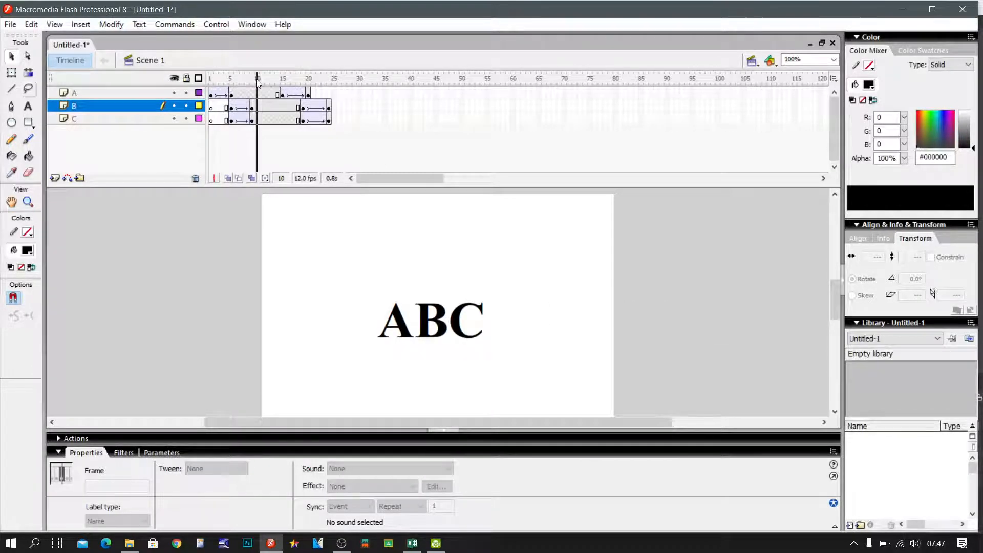
{"action": "left_click", "coordinate": [390, 106]}
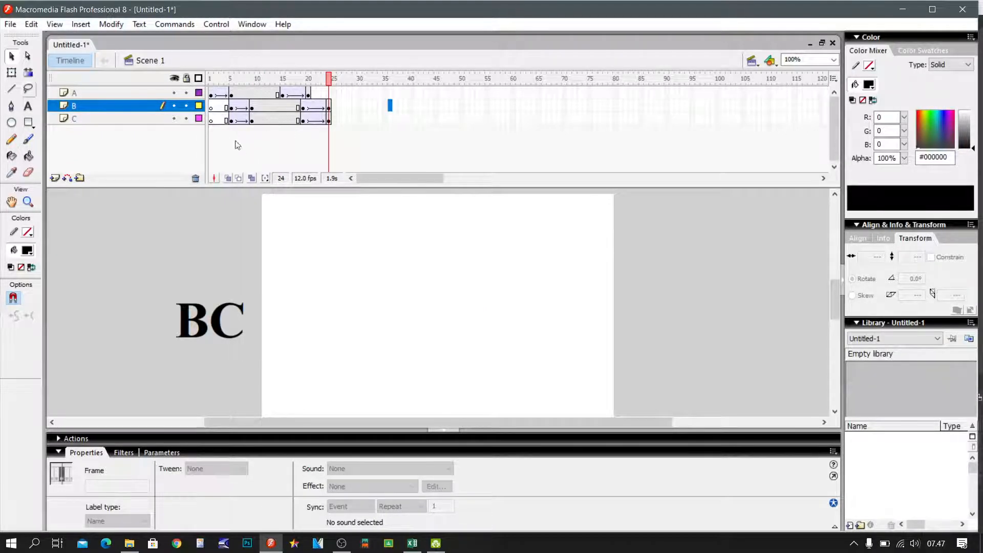
- Shift layer C's animation from frames 5–24 another four frames along so it starts at frame 9
{"action": "left_click_drag", "start_coordinate": [233, 119], "coordinate": [323, 124]}
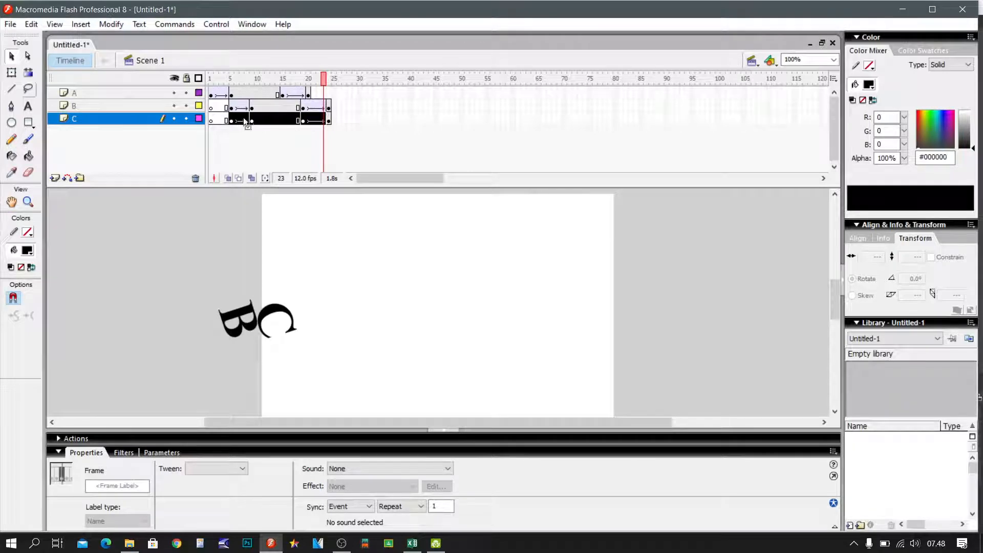
{"action": "left_click", "coordinate": [364, 119]}
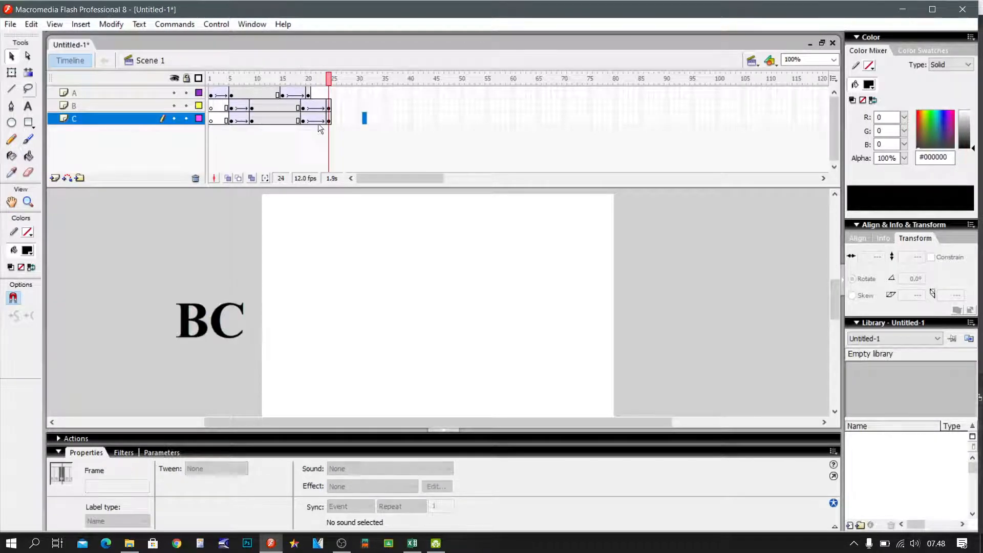
{"action": "left_click", "coordinate": [232, 118]}
{"action": "left_click_drag", "start_coordinate": [233, 121], "coordinate": [330, 122]}
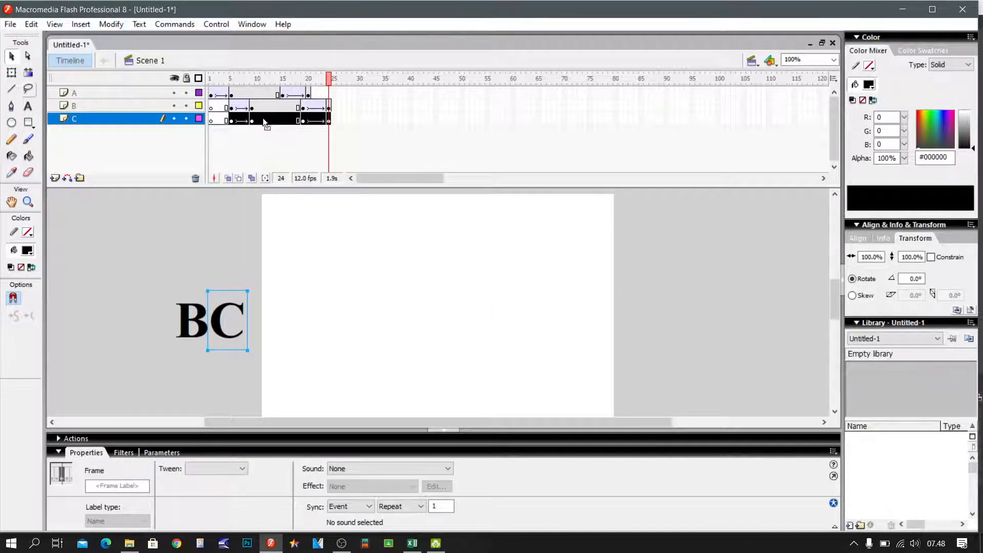
{"action": "left_click_drag", "start_coordinate": [262, 117], "coordinate": [282, 117]}
{"action": "left_click", "coordinate": [401, 106]}
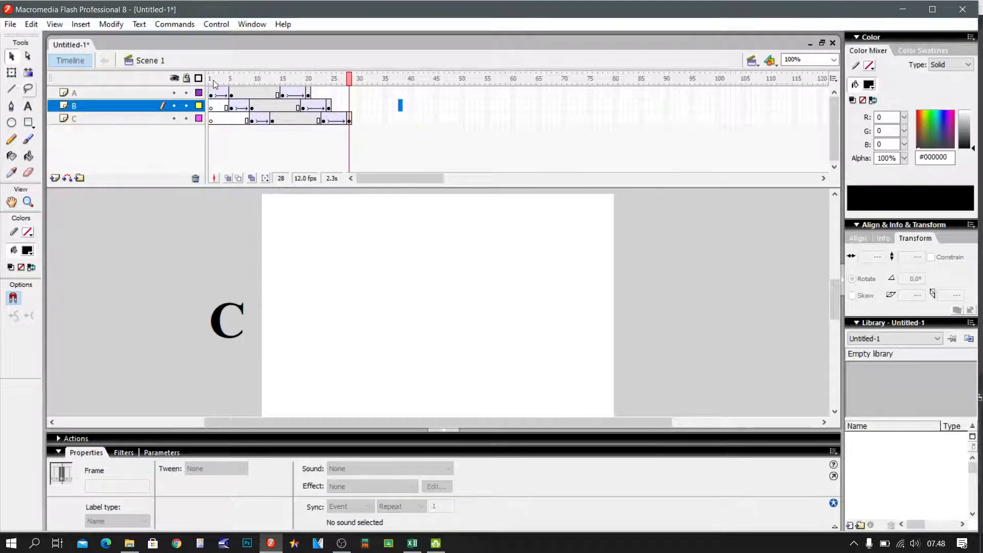
- Scrub the timeline from frame 1 to 28, test the movie to check the staggered letters, and close the preview
{"action": "left_click_drag", "start_coordinate": [211, 78], "coordinate": [349, 123]}
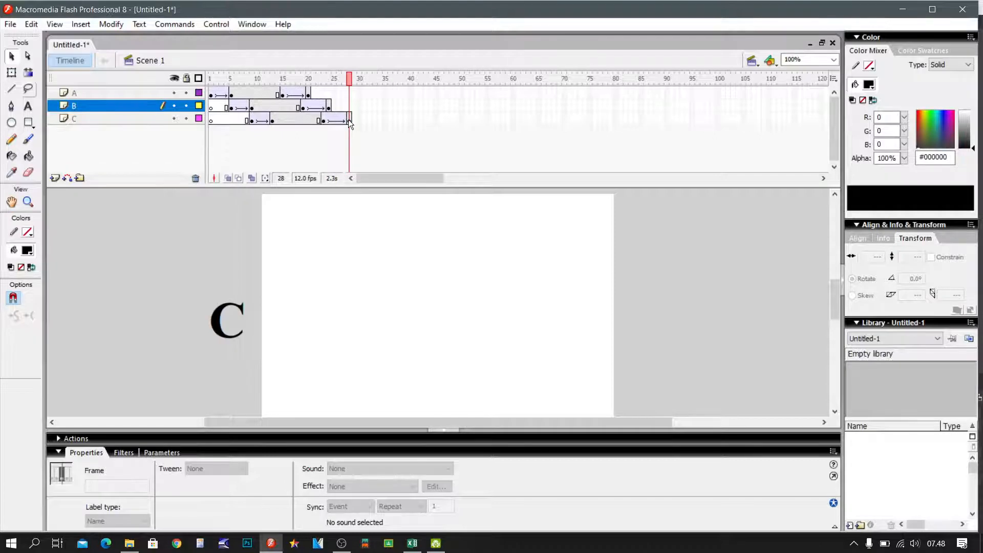
{"action": "key", "text": "ctrl+Return"}
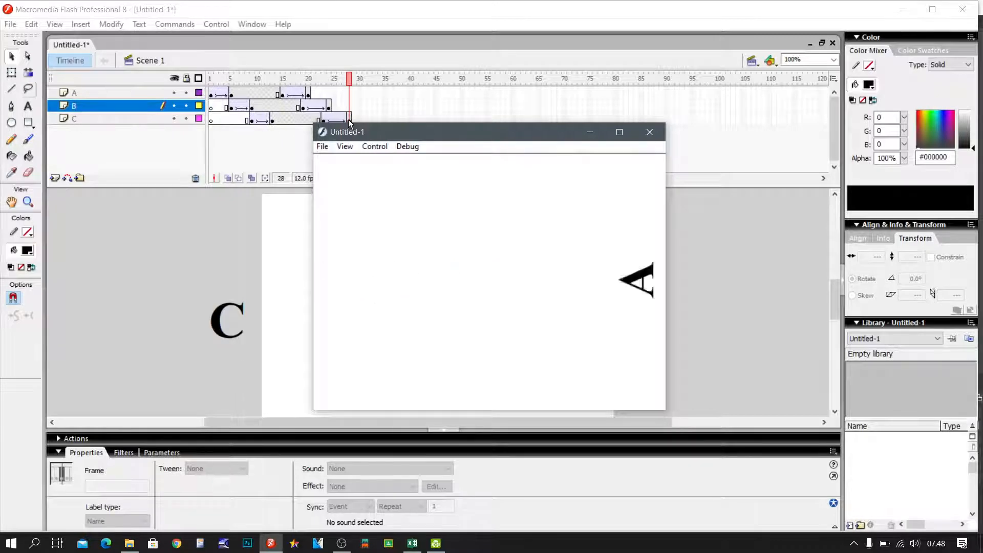
{"action": "left_click", "coordinate": [649, 132]}
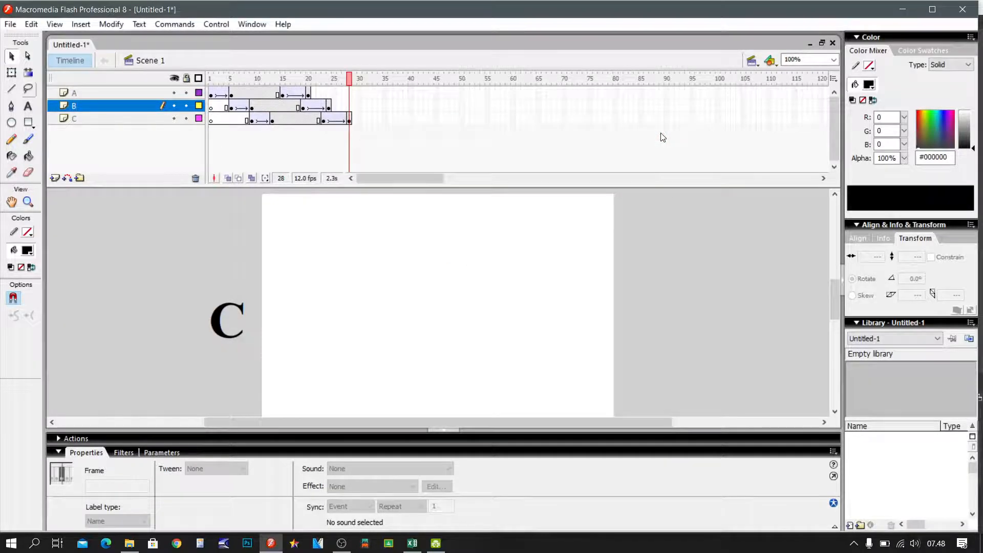
{"action": "left_click", "coordinate": [349, 119]}
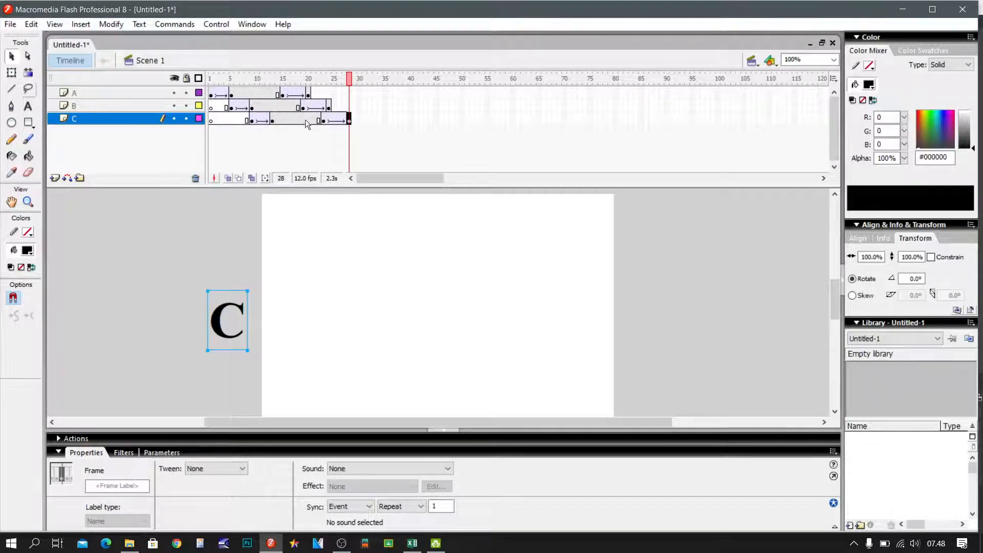
{"action": "left_click", "coordinate": [303, 119]}
{"action": "left_click", "coordinate": [307, 119]}
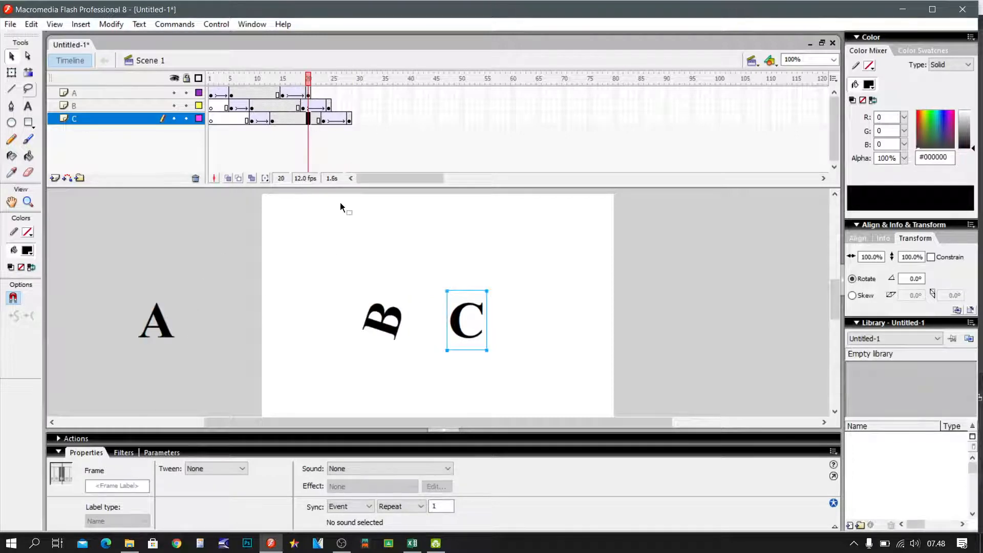
{"action": "left_click", "coordinate": [385, 118]}
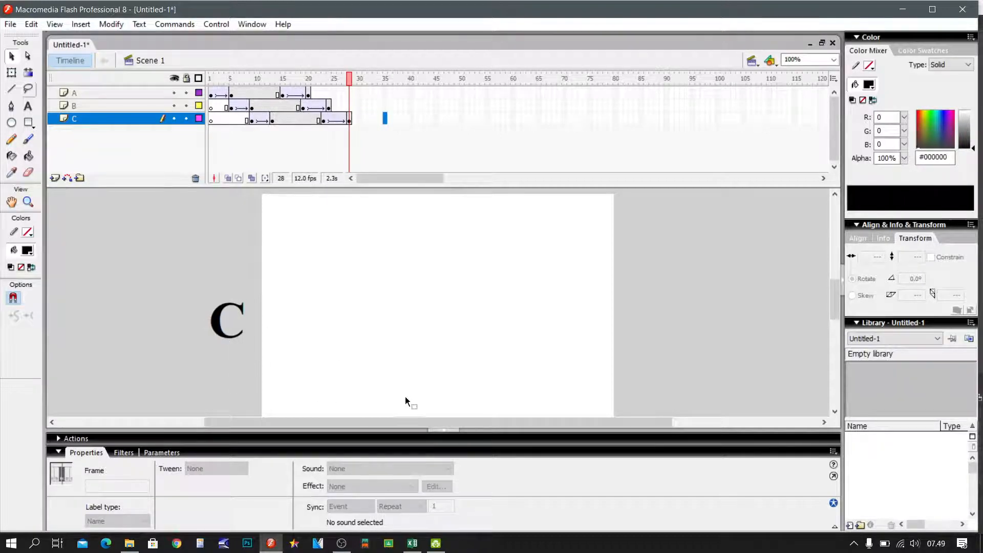
- Insert keyframes at frame 35 on layers A, B and C
{"action": "left_click", "coordinate": [435, 118]}
{"action": "left_click_drag", "start_coordinate": [385, 89], "coordinate": [385, 119]}
{"action": "right_click", "coordinate": [386, 91]}
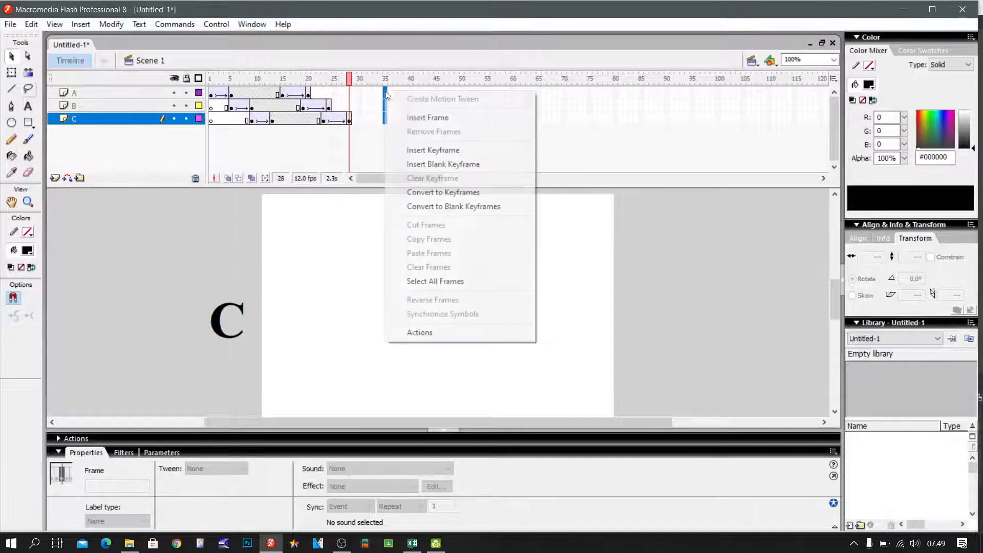
{"action": "left_click", "coordinate": [421, 150]}
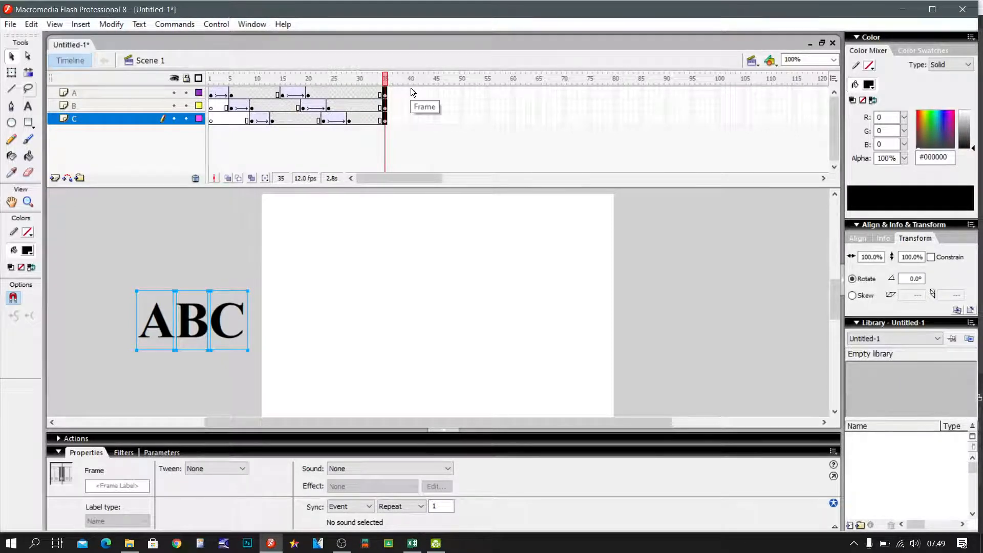
- Insert keyframes at frame 40 on layers A, B and C
{"action": "left_click_drag", "start_coordinate": [412, 92], "coordinate": [415, 124]}
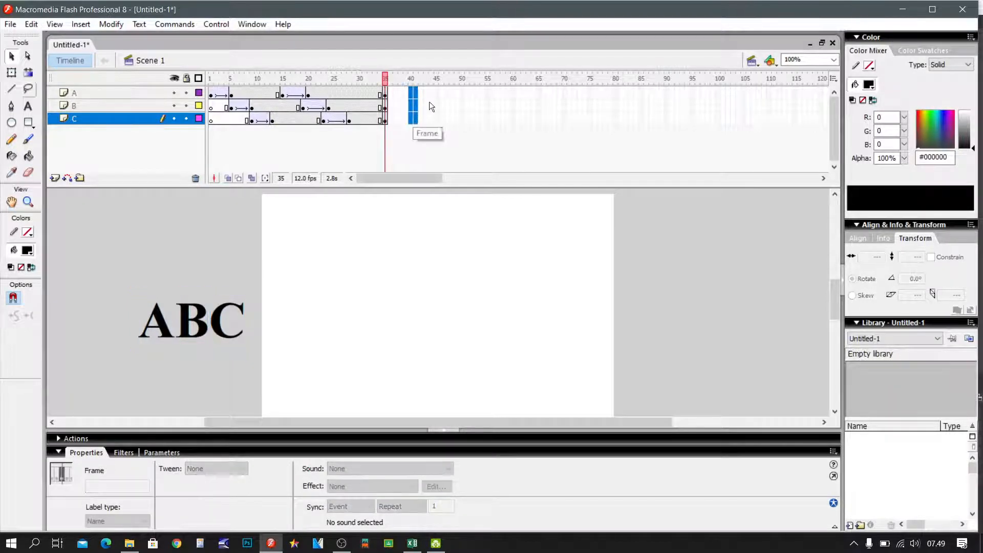
{"action": "left_click", "coordinate": [430, 105]}
{"action": "left_click_drag", "start_coordinate": [411, 96], "coordinate": [412, 120]}
{"action": "right_click", "coordinate": [410, 90]}
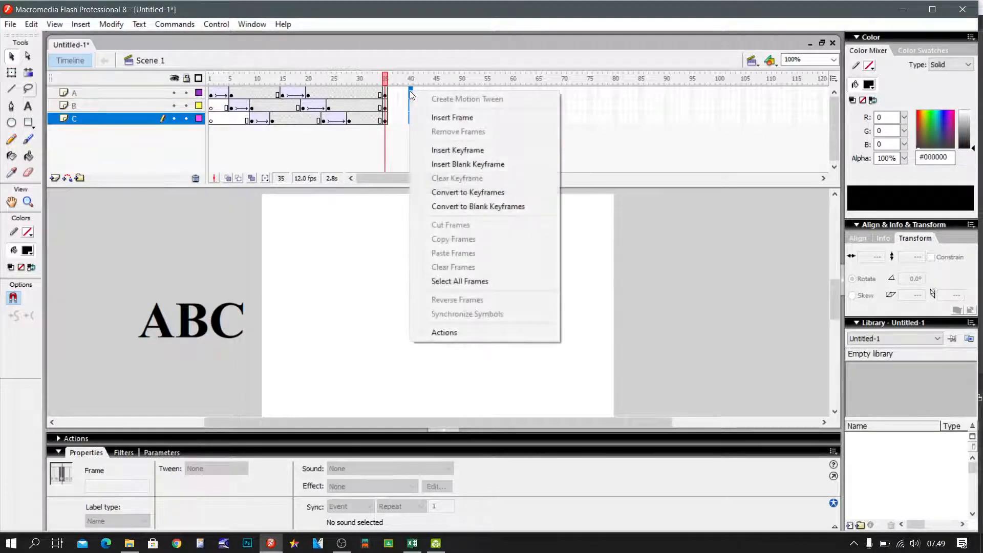
{"action": "left_click", "coordinate": [464, 149]}
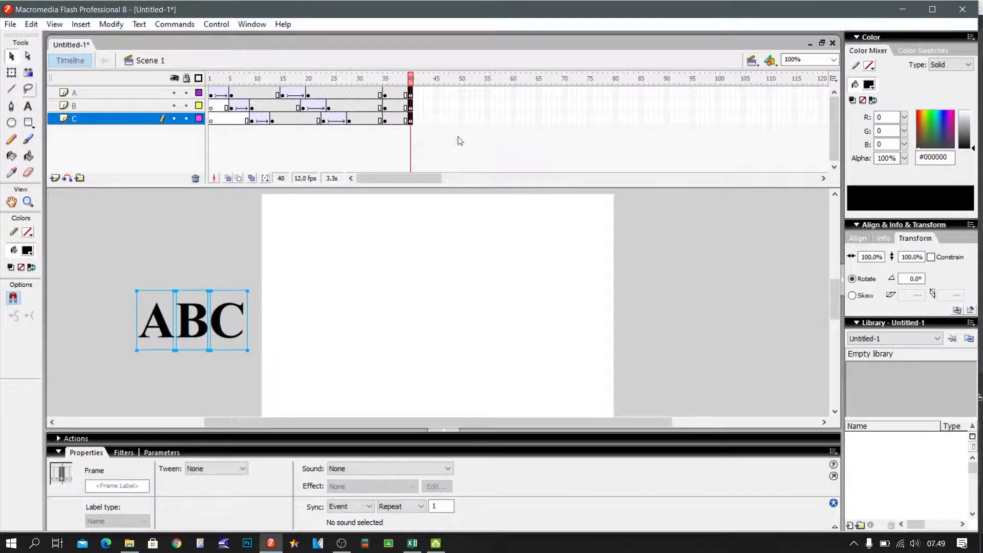
- Insert keyframes on layers A, B and C at frames 50 and 55
{"action": "left_click_drag", "start_coordinate": [463, 89], "coordinate": [463, 122]}
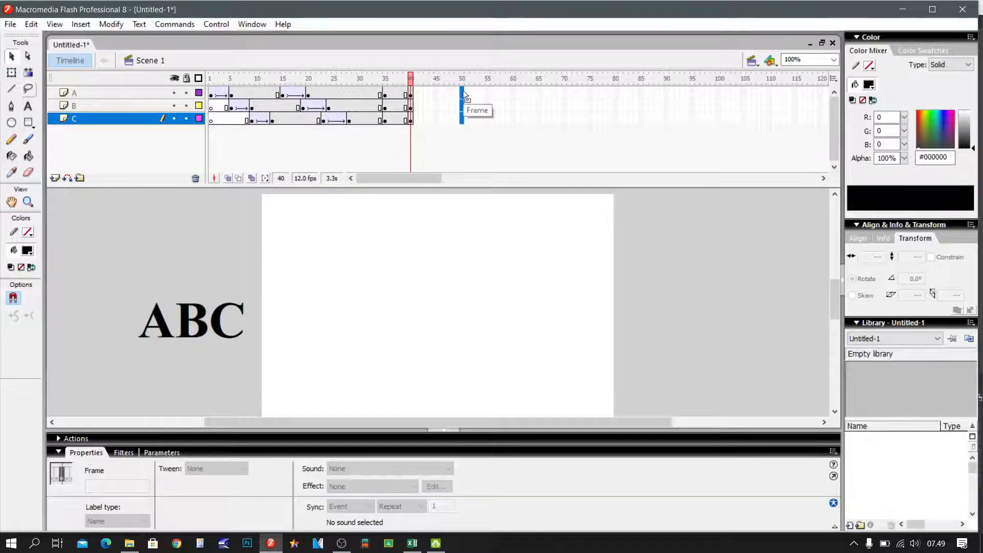
{"action": "right_click", "coordinate": [461, 91]}
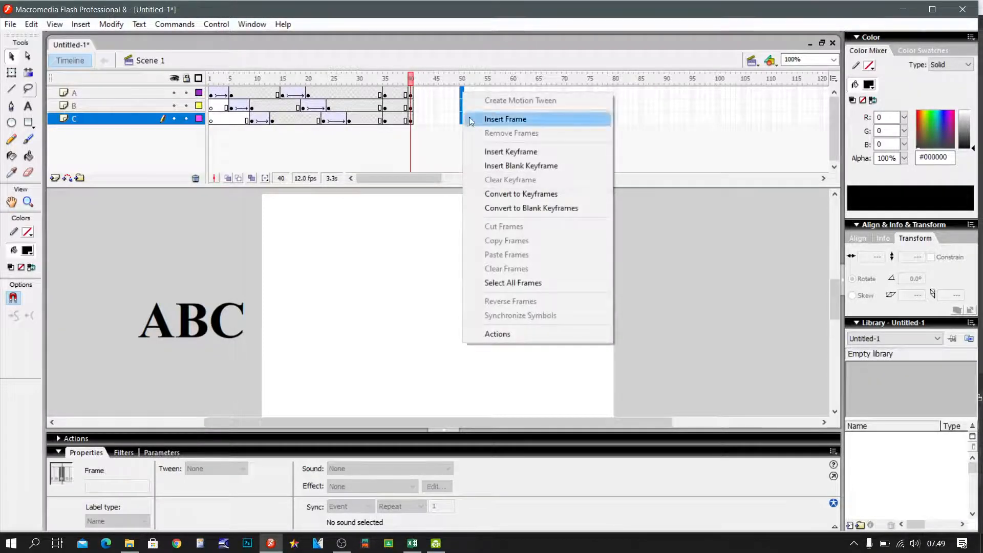
{"action": "left_click", "coordinate": [499, 154]}
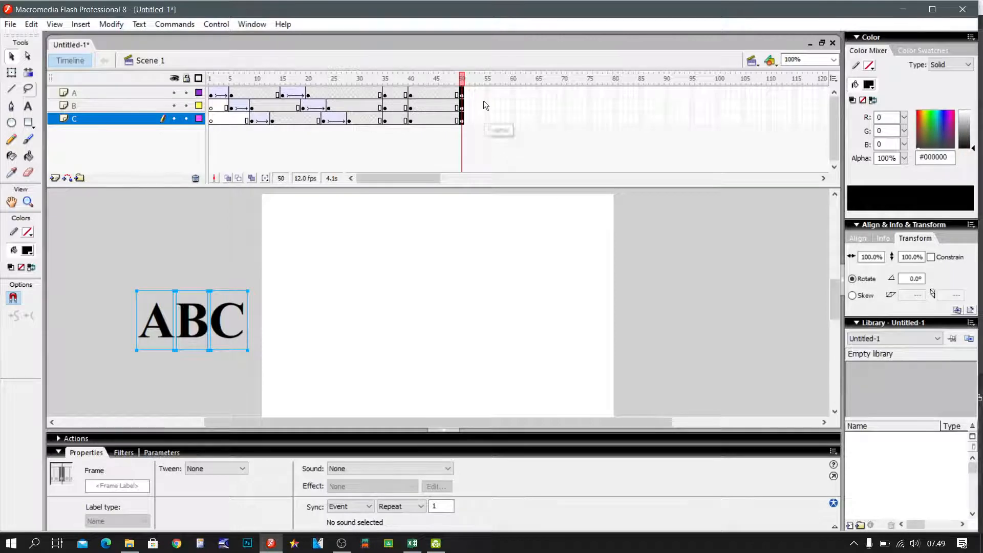
{"action": "left_click_drag", "start_coordinate": [486, 93], "coordinate": [486, 121]}
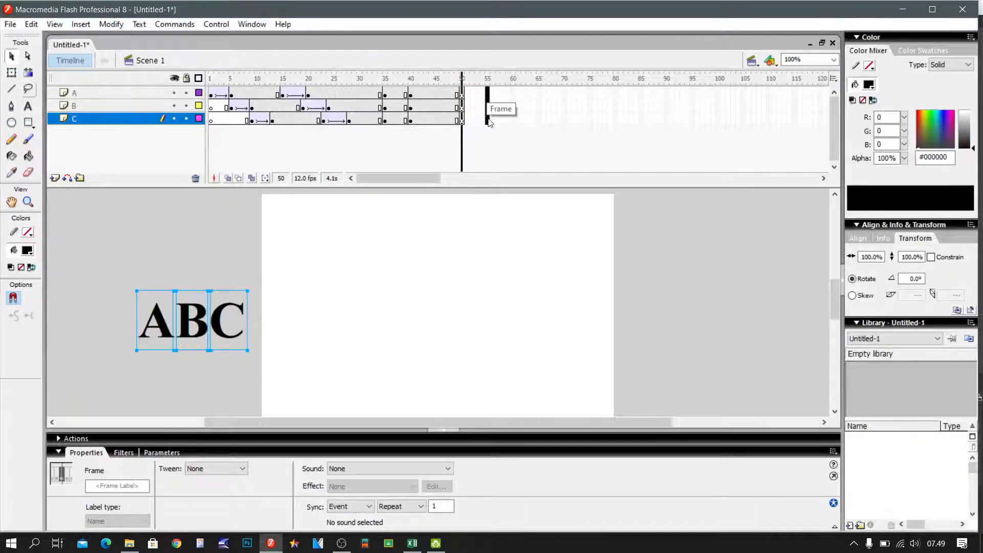
{"action": "right_click", "coordinate": [489, 91]}
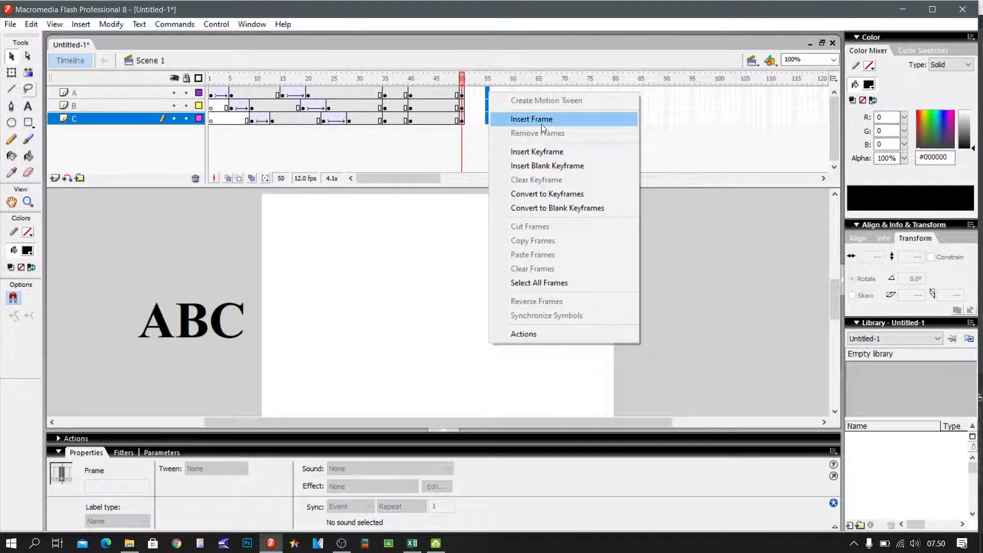
{"action": "left_click", "coordinate": [560, 151]}
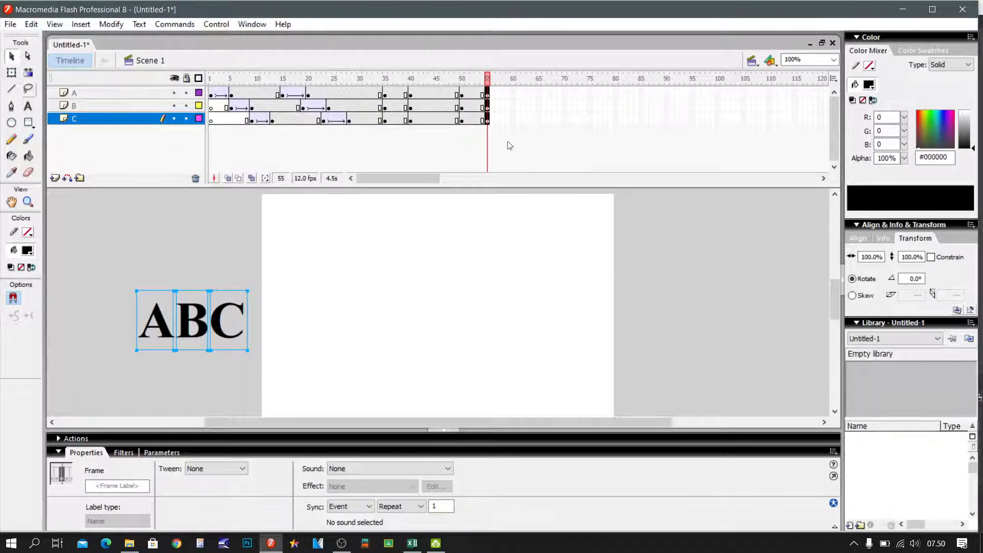
- Move all three letters at frame 40 onto the lower middle of the stage, at about X 184, Y 248
{"action": "left_click", "coordinate": [385, 93]}
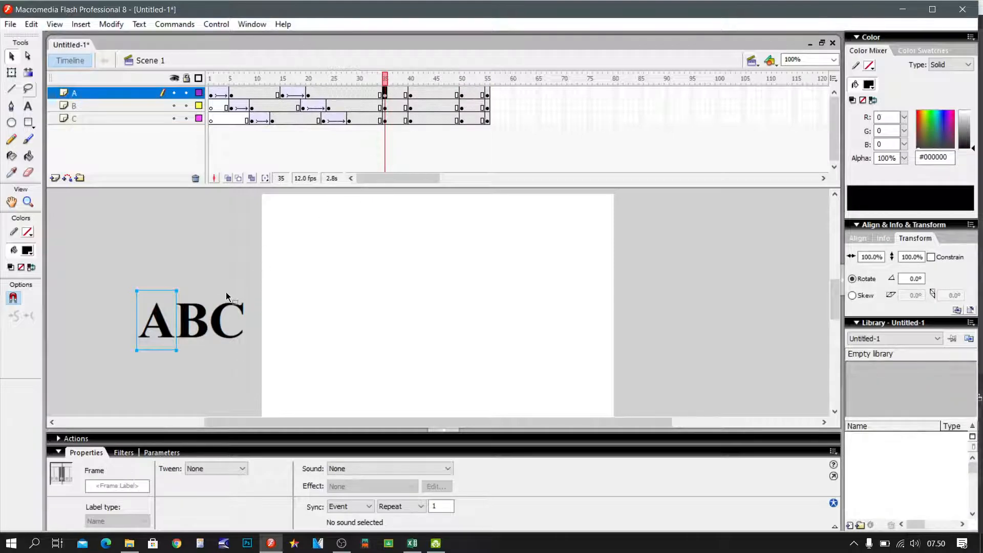
{"action": "left_click", "coordinate": [405, 80]}
{"action": "left_click", "coordinate": [381, 94]}
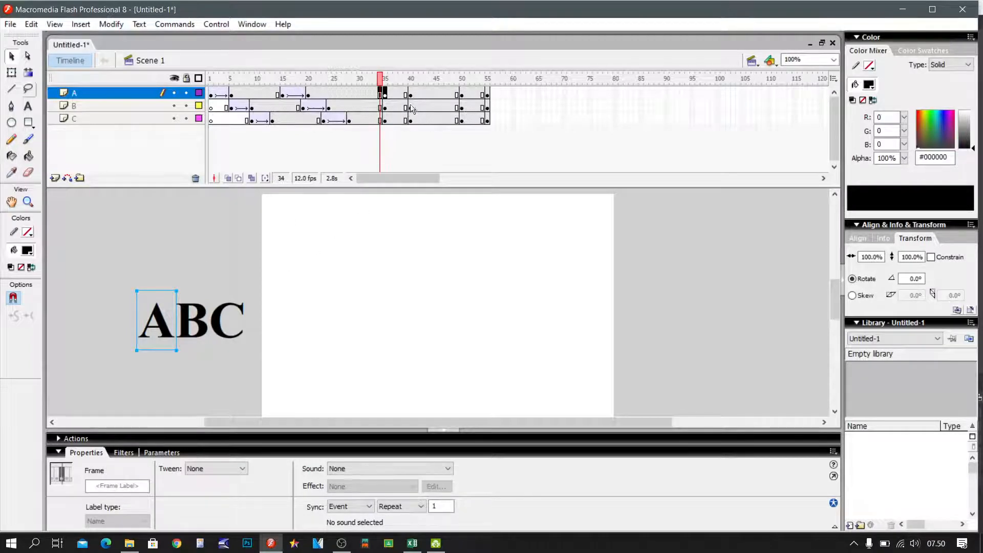
{"action": "left_click", "coordinate": [431, 93]}
{"action": "left_click_drag", "start_coordinate": [410, 96], "coordinate": [416, 124]}
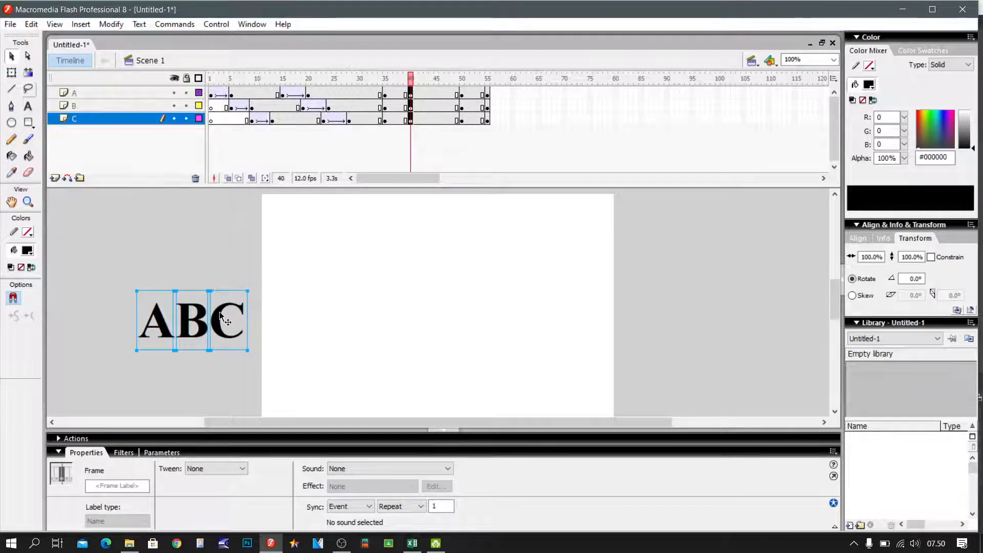
{"action": "left_click_drag", "start_coordinate": [220, 315], "coordinate": [463, 376]}
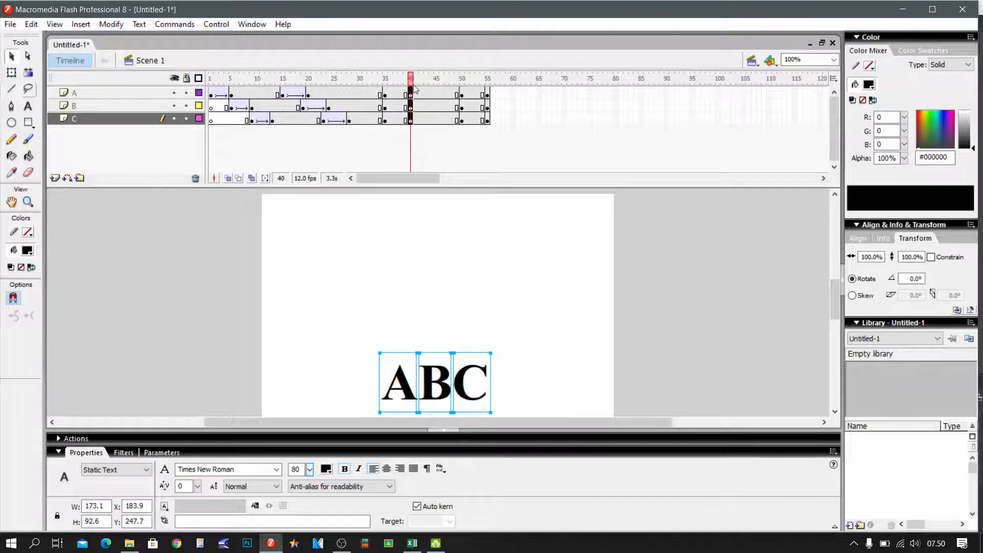
- Copy the frame 40 keyframes of layers A, B and C and paste them onto frame 50
{"action": "left_click", "coordinate": [462, 95]}
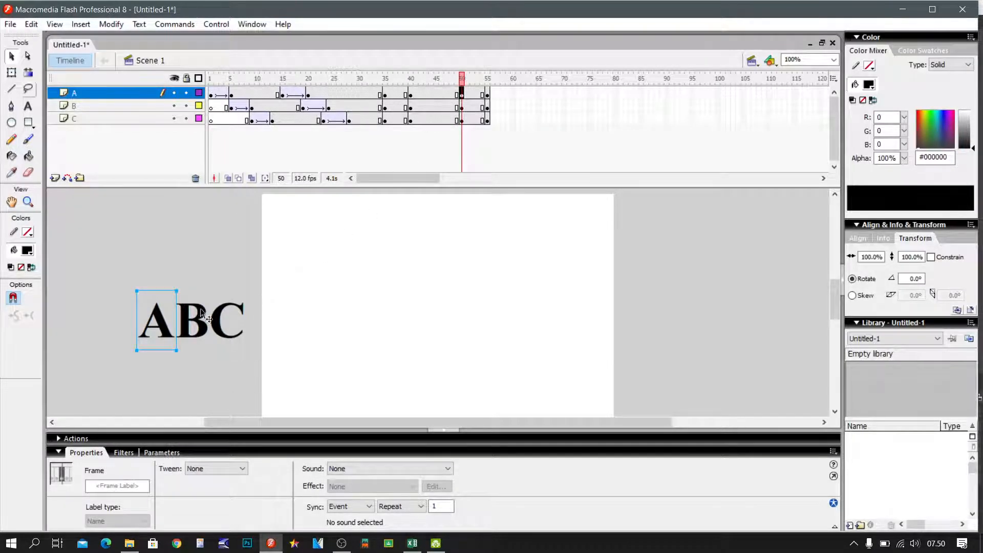
{"action": "left_click_drag", "start_coordinate": [411, 92], "coordinate": [411, 122]}
{"action": "right_click", "coordinate": [411, 94]}
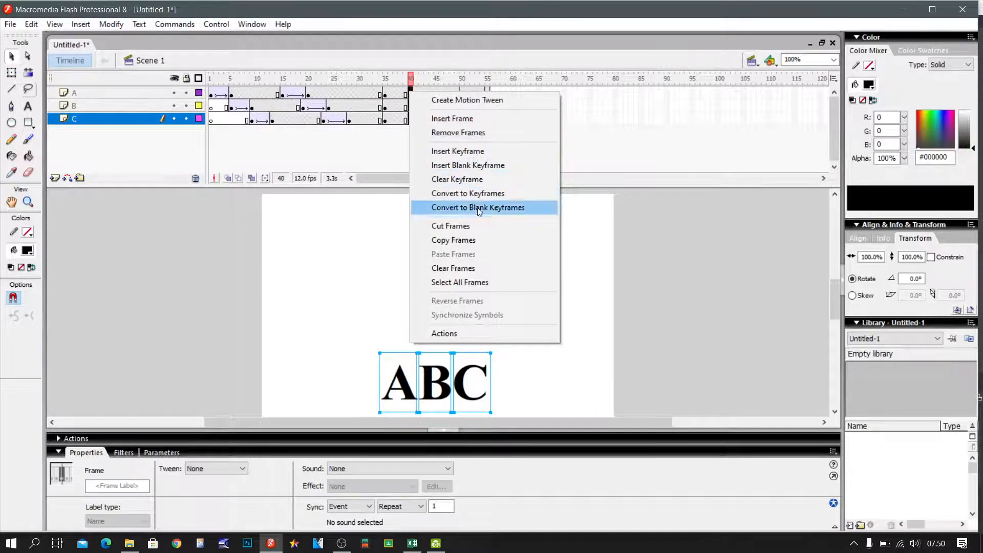
{"action": "left_click", "coordinate": [493, 239]}
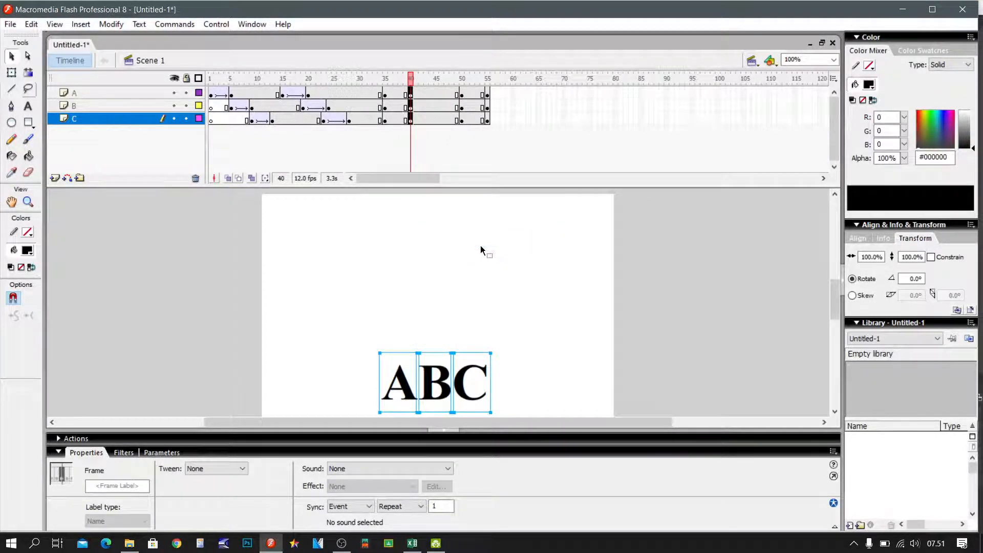
{"action": "left_click", "coordinate": [463, 93]}
{"action": "left_click_drag", "start_coordinate": [463, 93], "coordinate": [462, 119]}
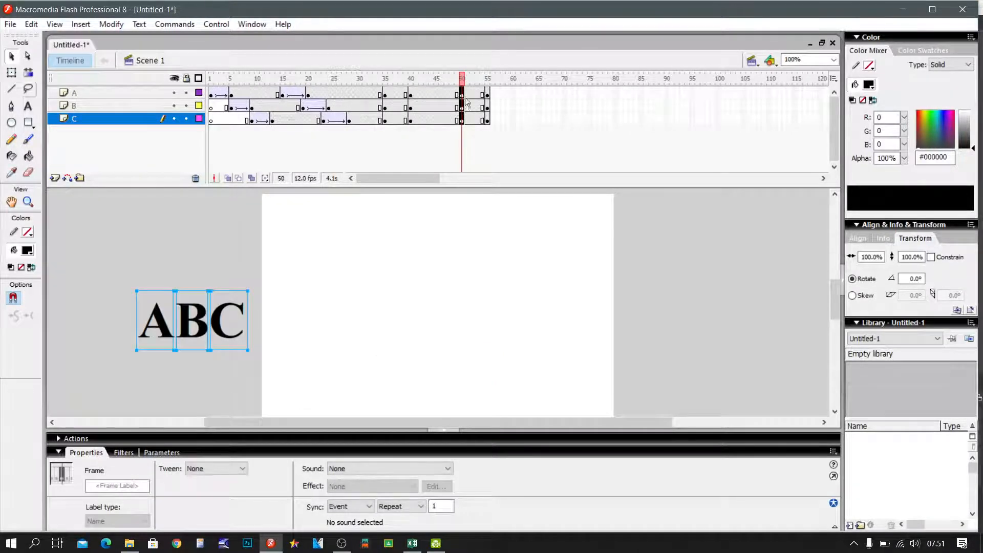
{"action": "right_click", "coordinate": [464, 97]}
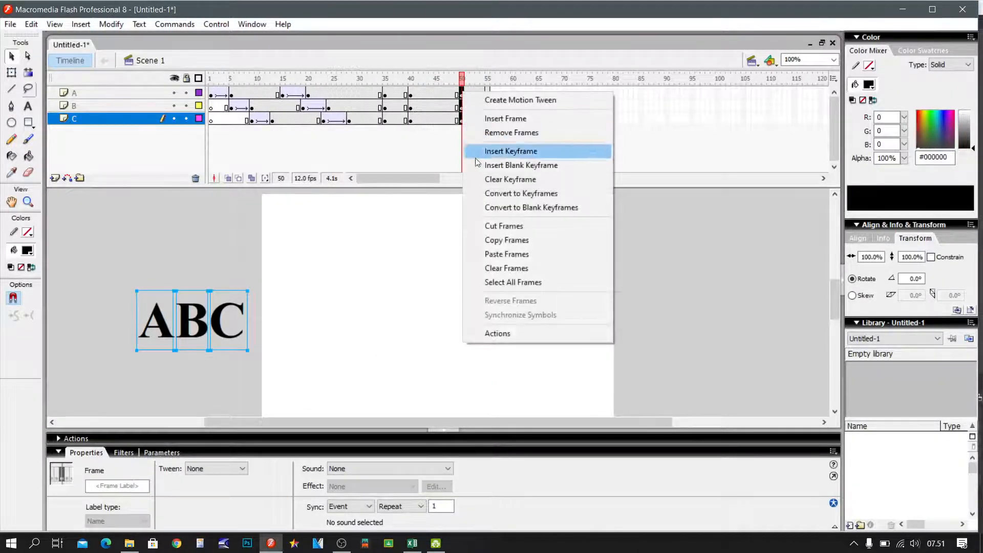
{"action": "left_click", "coordinate": [515, 253]}
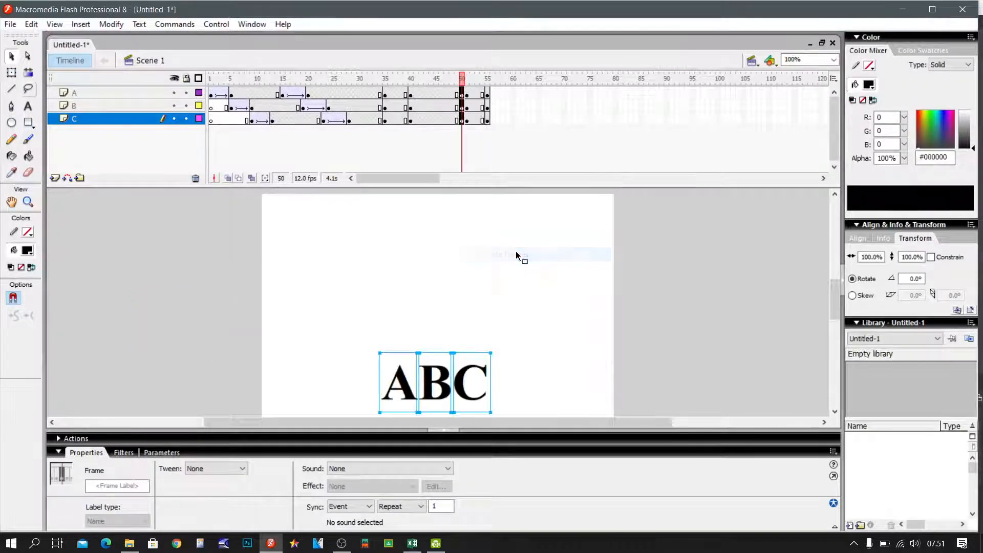
- Clear the extra keyframes at frame 51 on layers A, B and C and deselect the frames
{"action": "left_click", "coordinate": [468, 97]}
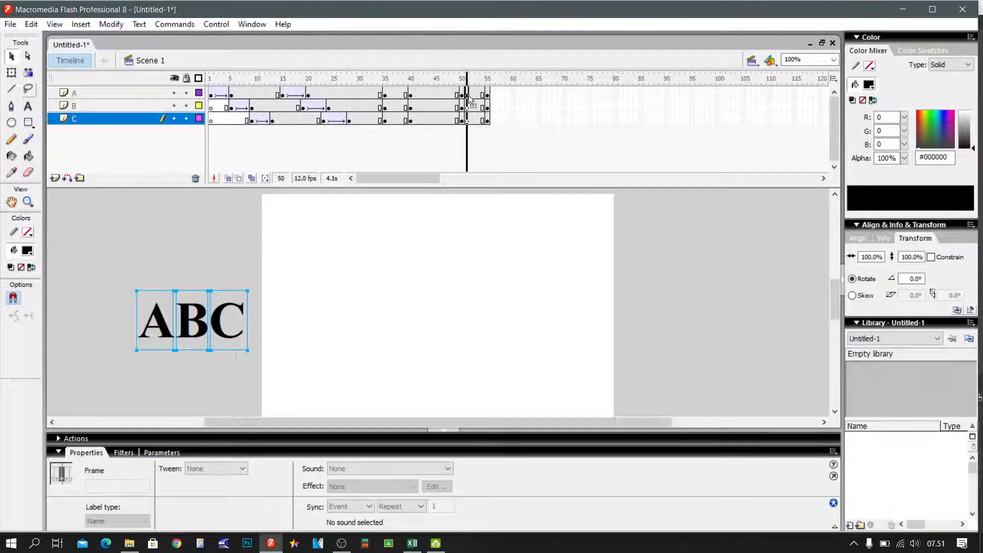
{"action": "left_click", "coordinate": [468, 121], "text": "shift"}
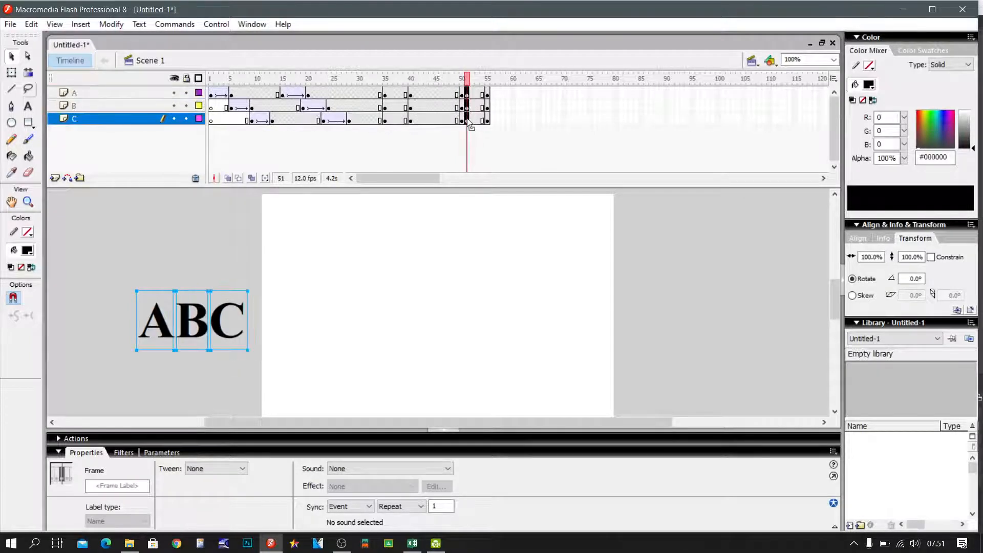
{"action": "right_click", "coordinate": [468, 121]}
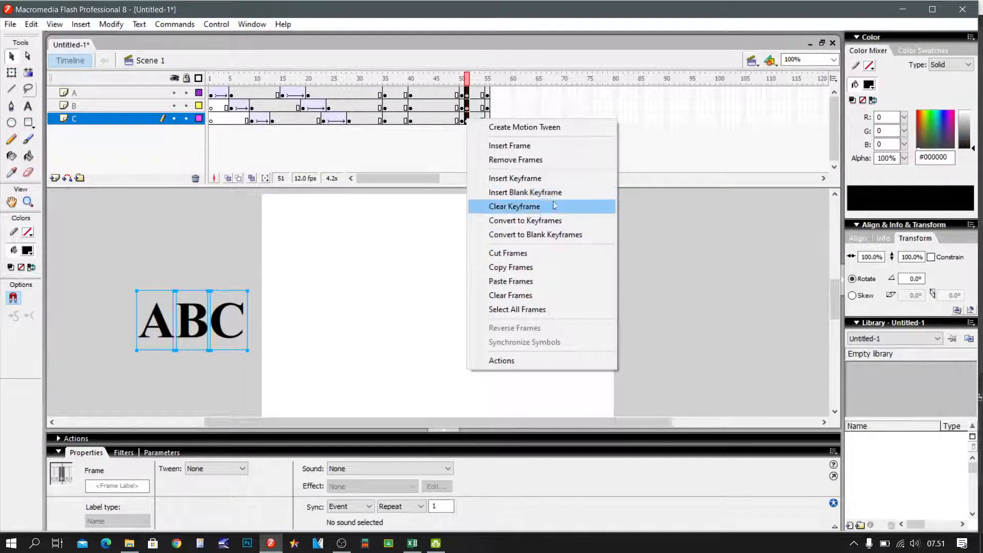
{"action": "left_click", "coordinate": [537, 207]}
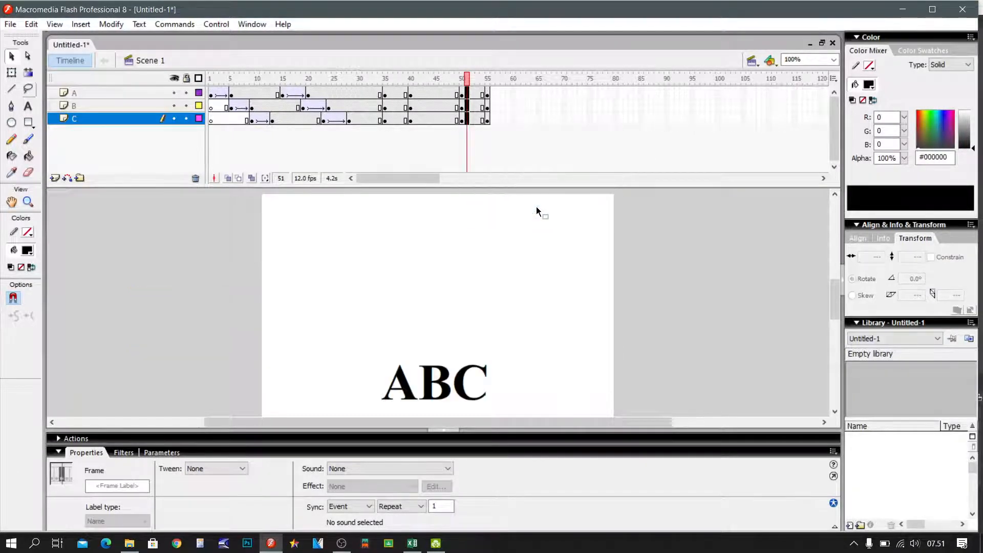
{"action": "left_click", "coordinate": [554, 136]}
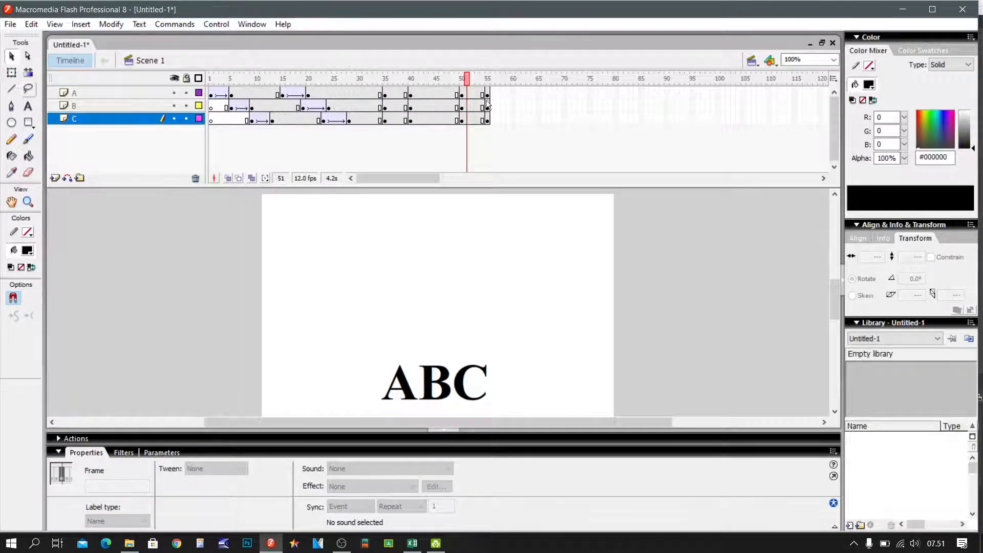
- Check the letters' positions at the keyframes on frames 35, 40, 50 and 55
{"action": "left_click", "coordinate": [385, 92]}
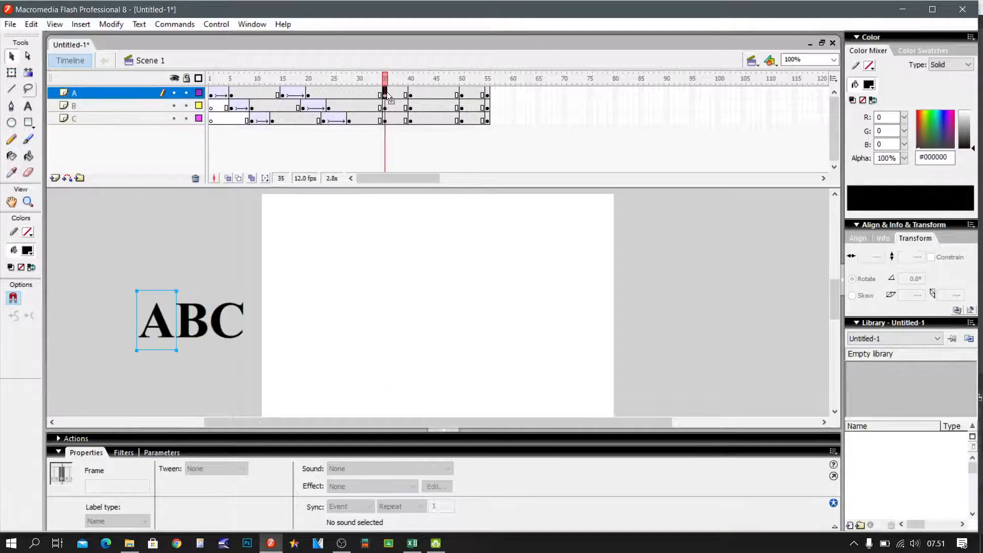
{"action": "left_click", "coordinate": [411, 94]}
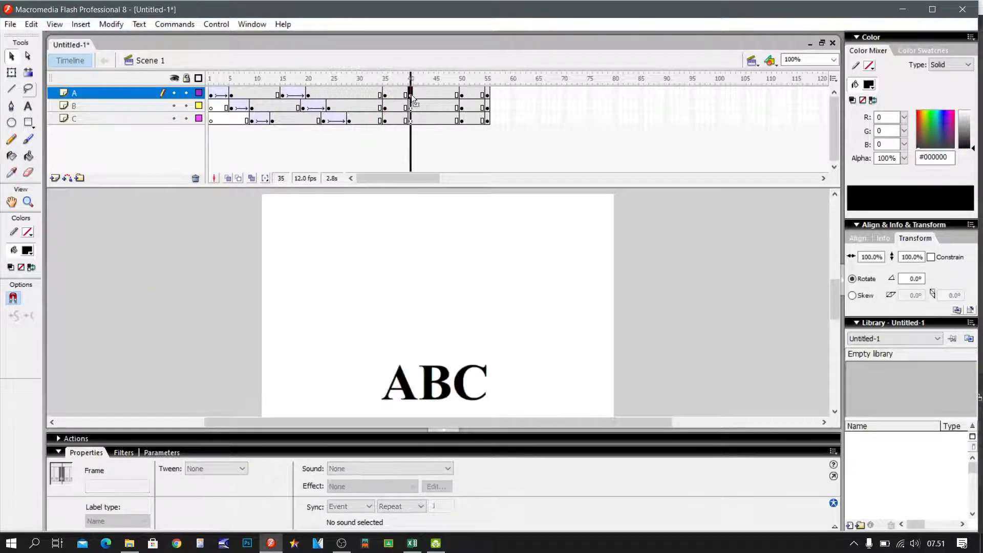
{"action": "left_click", "coordinate": [462, 96]}
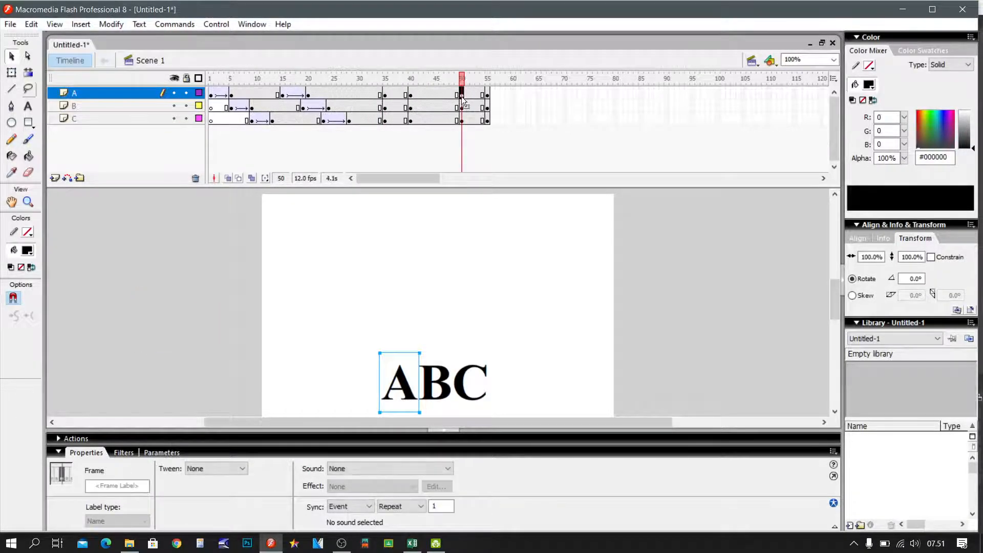
{"action": "left_click", "coordinate": [489, 92]}
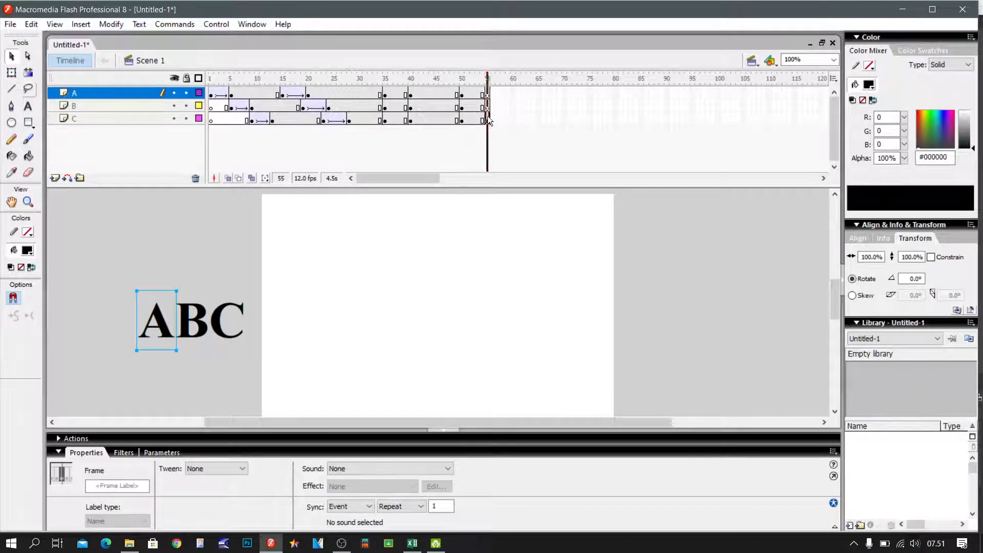
{"action": "left_click", "coordinate": [488, 118]}
{"action": "left_click", "coordinate": [487, 95]}
{"action": "left_click", "coordinate": [385, 93]}
{"action": "left_click", "coordinate": [416, 94]}
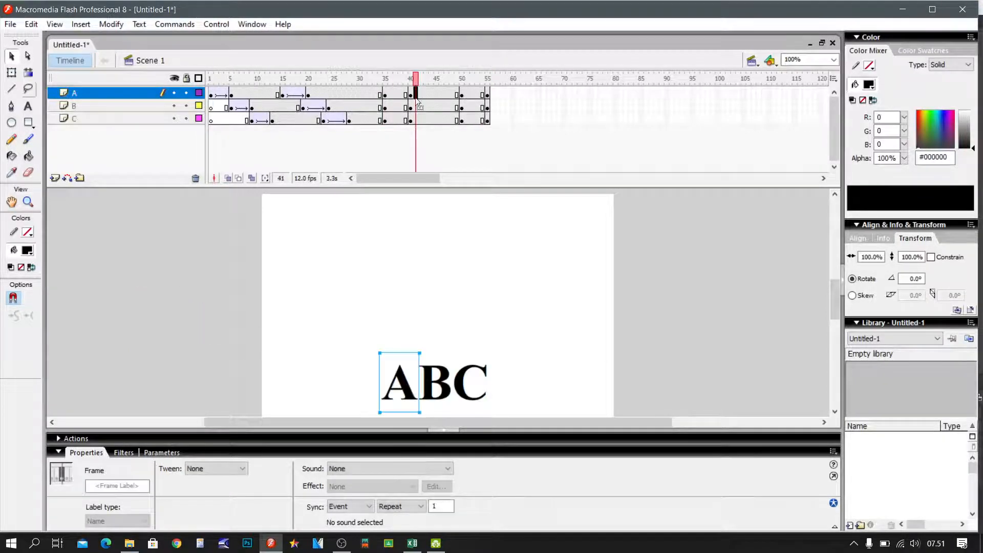
{"action": "left_click", "coordinate": [488, 107]}
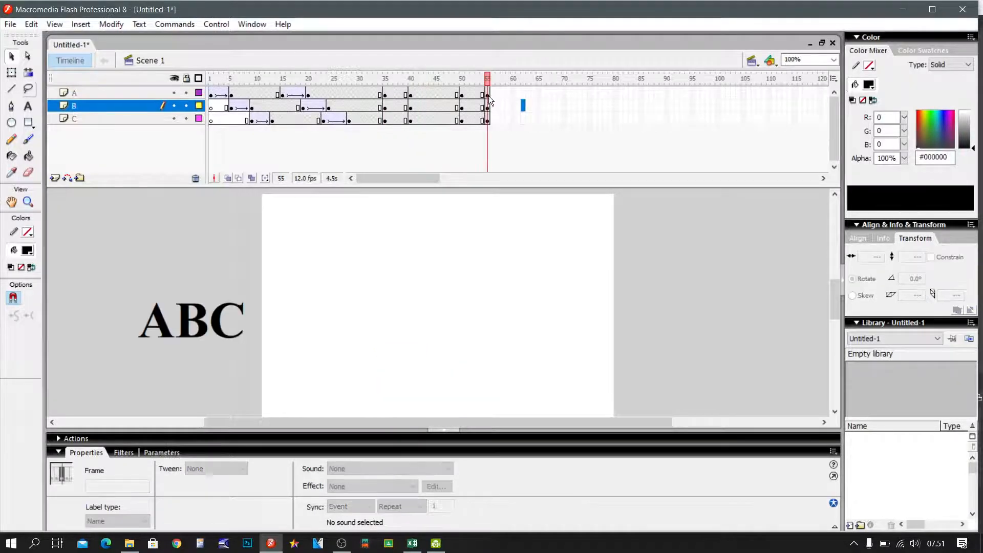
- Move all three letters at frame 55 to just above the stage, at about X 183, Y -102
{"action": "left_click_drag", "start_coordinate": [487, 93], "coordinate": [488, 121]}
{"action": "left_click", "coordinate": [523, 119]}
{"action": "left_click_drag", "start_coordinate": [488, 92], "coordinate": [486, 121]}
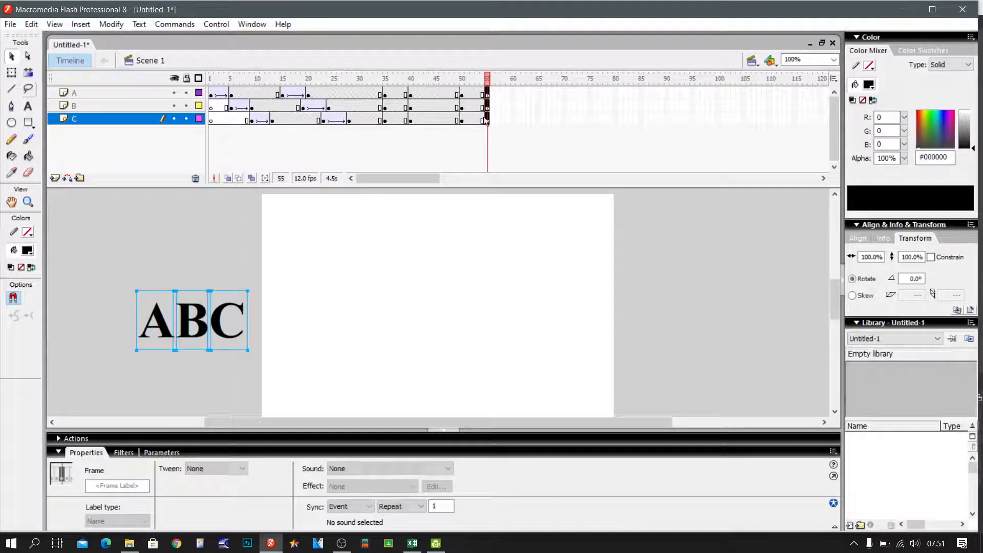
{"action": "left_click", "coordinate": [220, 317]}
{"action": "left_click_drag", "start_coordinate": [220, 316], "coordinate": [463, 224]}
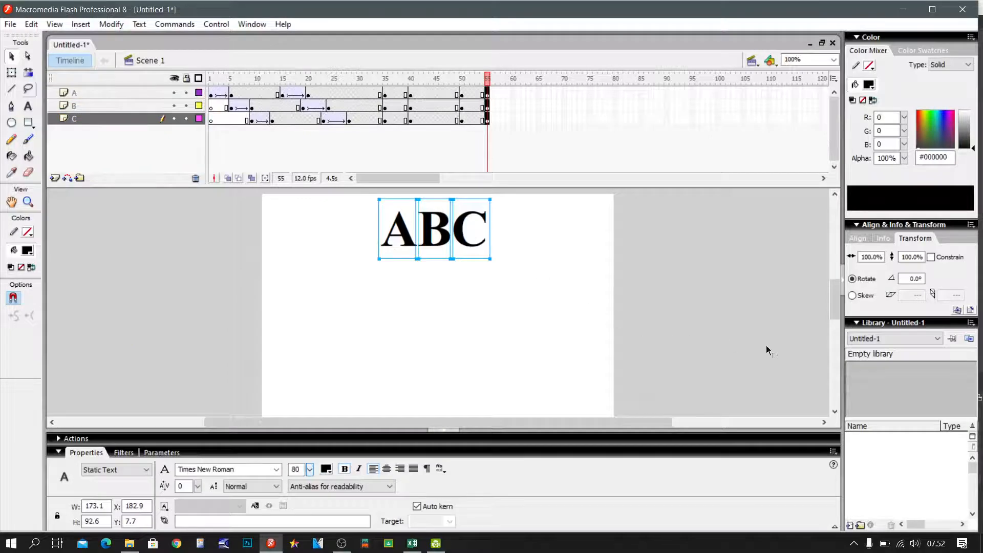
{"action": "left_click_drag", "start_coordinate": [832, 300], "coordinate": [834, 285]}
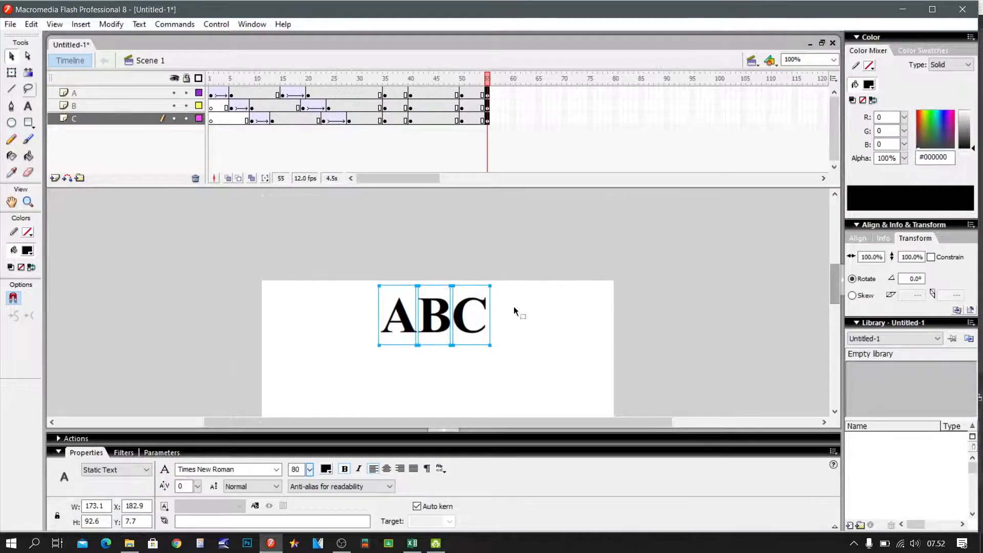
{"action": "left_click_drag", "start_coordinate": [441, 303], "coordinate": [438, 241]}
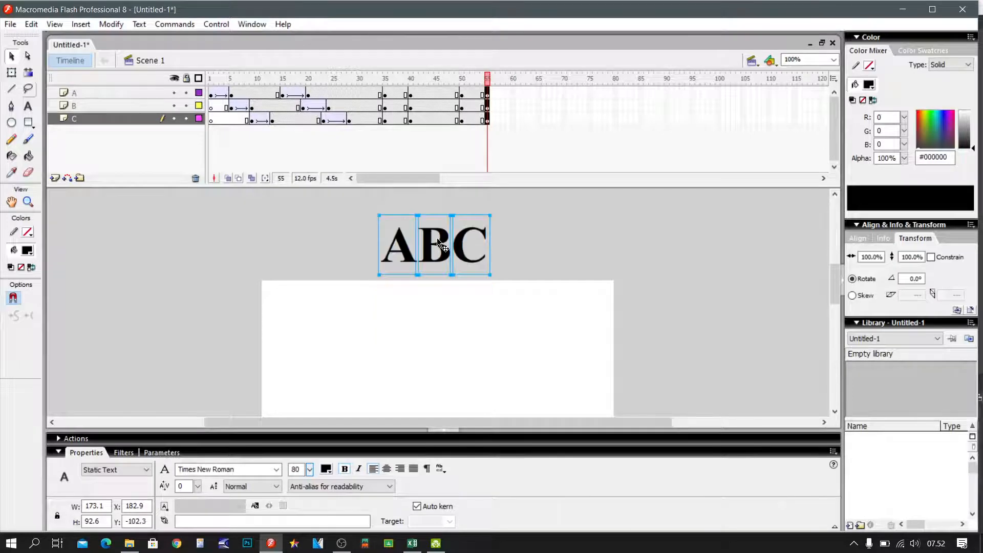
{"action": "left_click", "coordinate": [598, 275]}
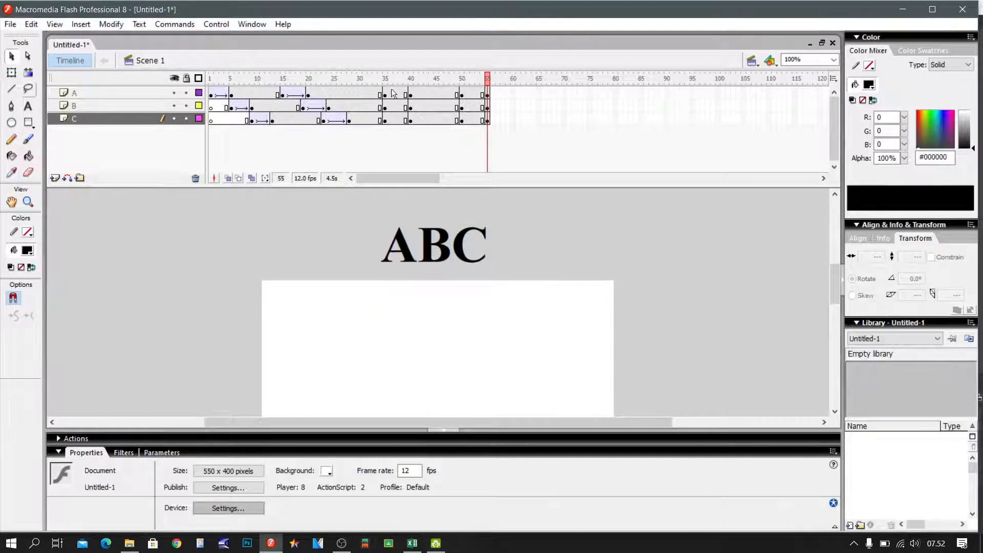
- Apply a motion tween with clockwise rotation between frames 35 and 40 on layers A, B and C, and scrub through it
{"action": "key", "text": "ctrl+2"}
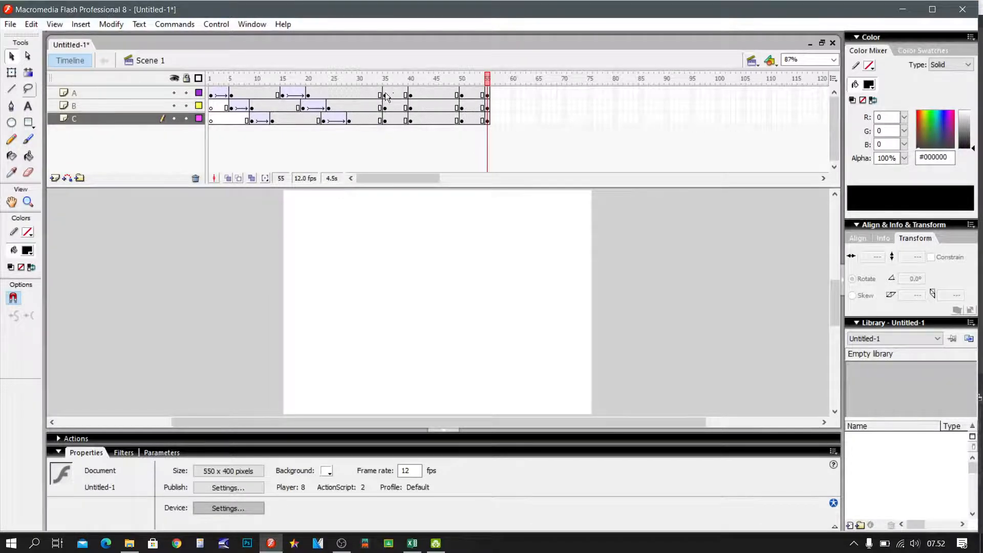
{"action": "left_click", "coordinate": [385, 94]}
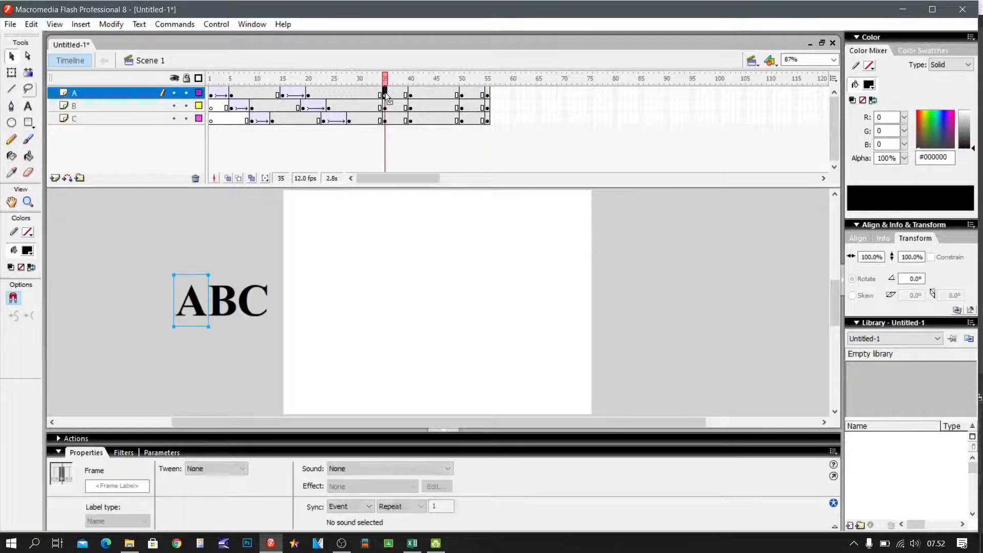
{"action": "left_click", "coordinate": [423, 94]}
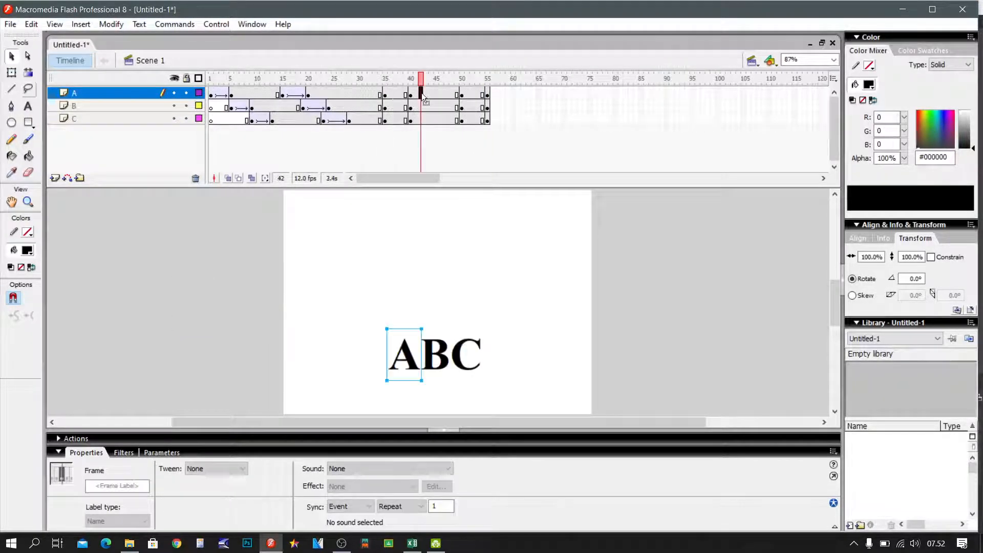
{"action": "left_click", "coordinate": [461, 95]}
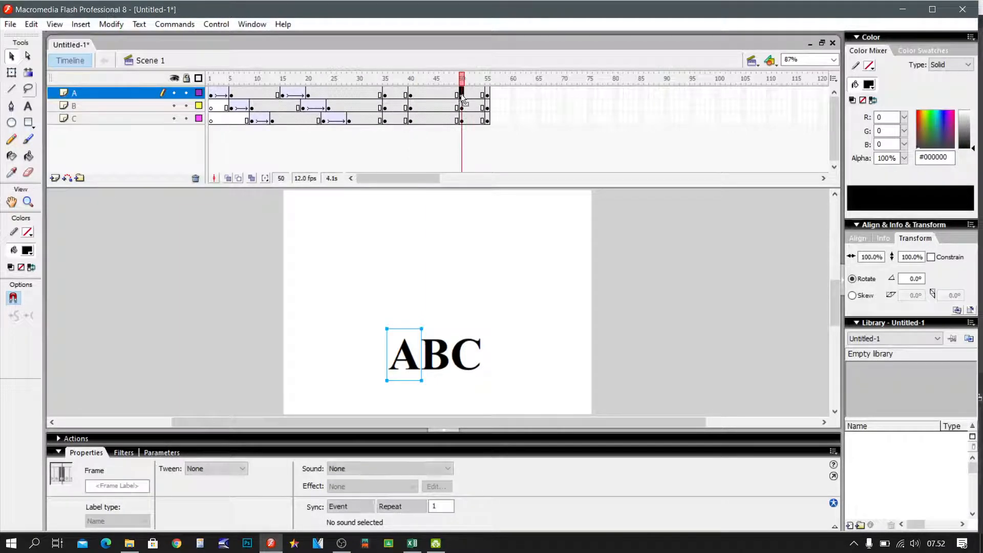
{"action": "left_click", "coordinate": [488, 93]}
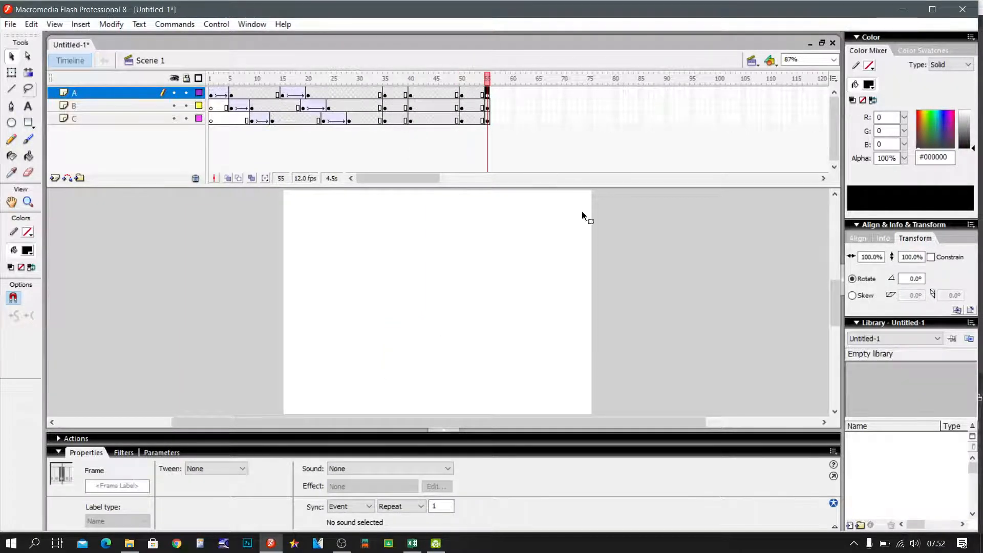
{"action": "left_click", "coordinate": [394, 94]}
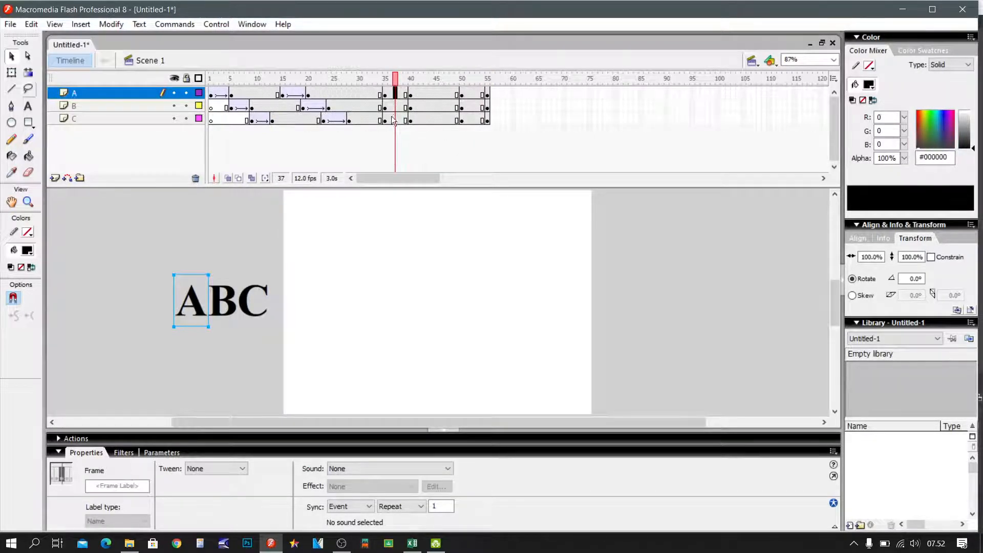
{"action": "left_click_drag", "start_coordinate": [392, 94], "coordinate": [392, 119]}
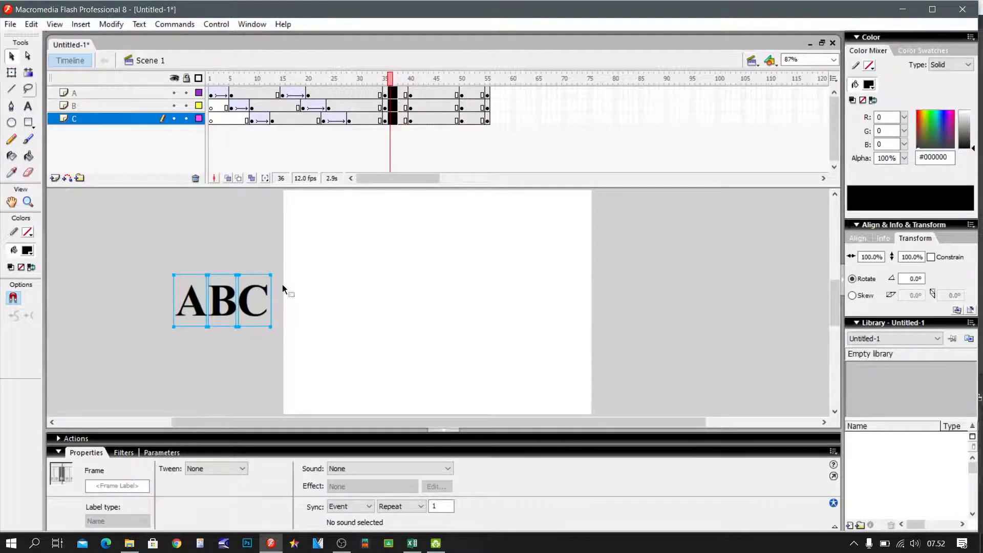
{"action": "left_click", "coordinate": [243, 469]}
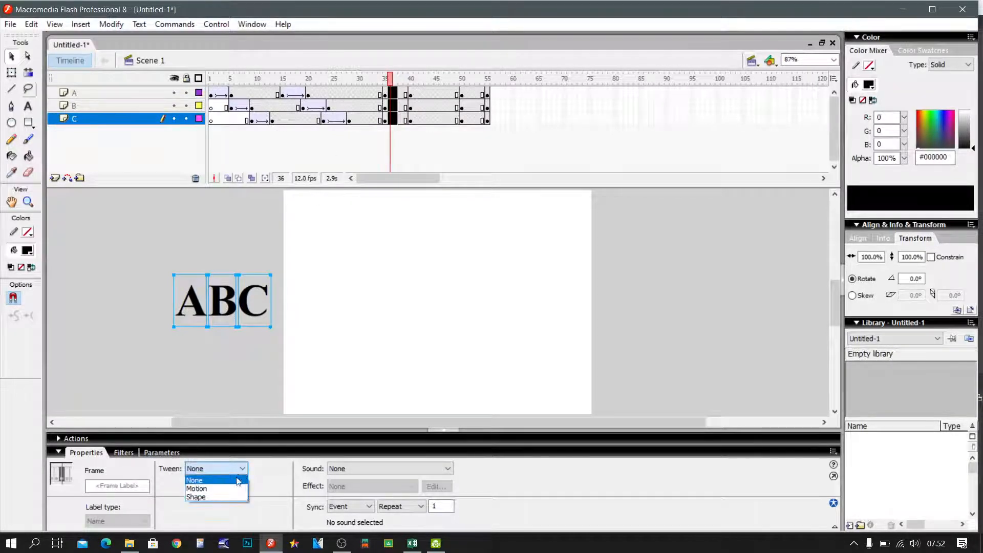
{"action": "left_click", "coordinate": [225, 491]}
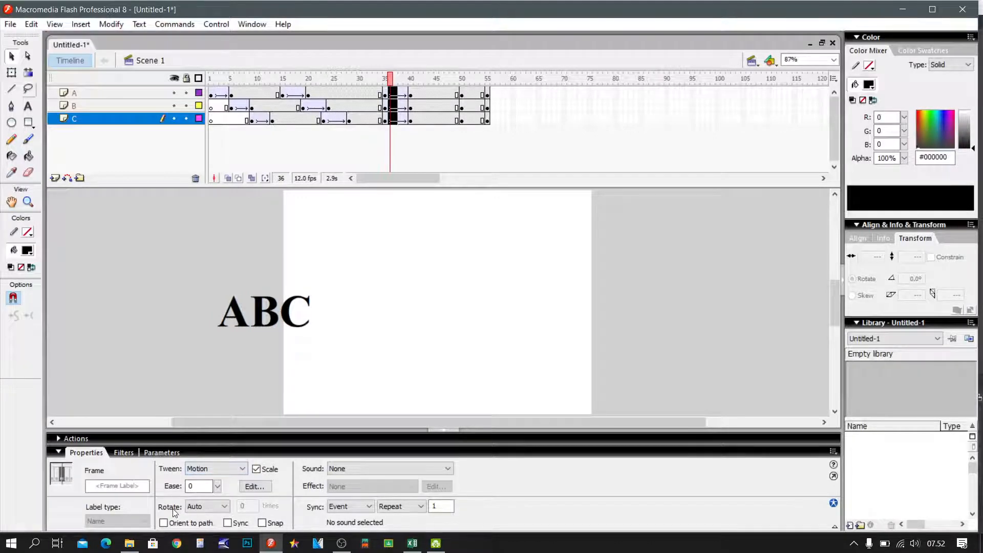
{"action": "left_click", "coordinate": [226, 508]}
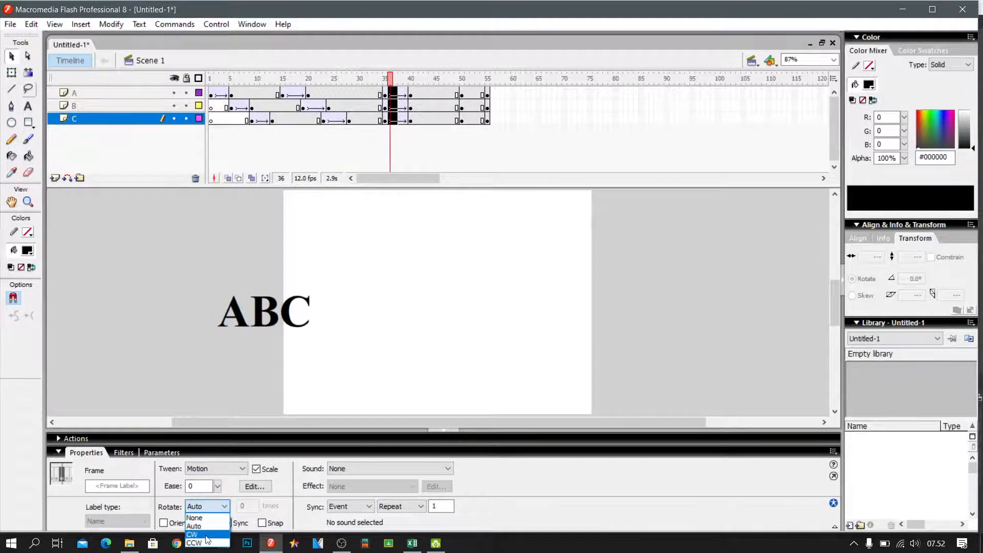
{"action": "left_click", "coordinate": [206, 535]}
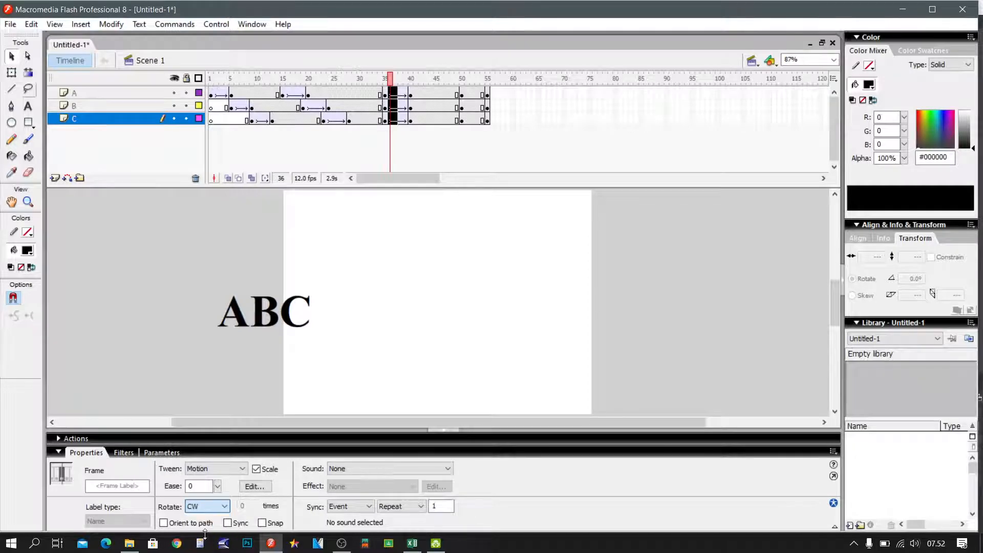
{"action": "left_click_drag", "start_coordinate": [356, 78], "coordinate": [461, 92]}
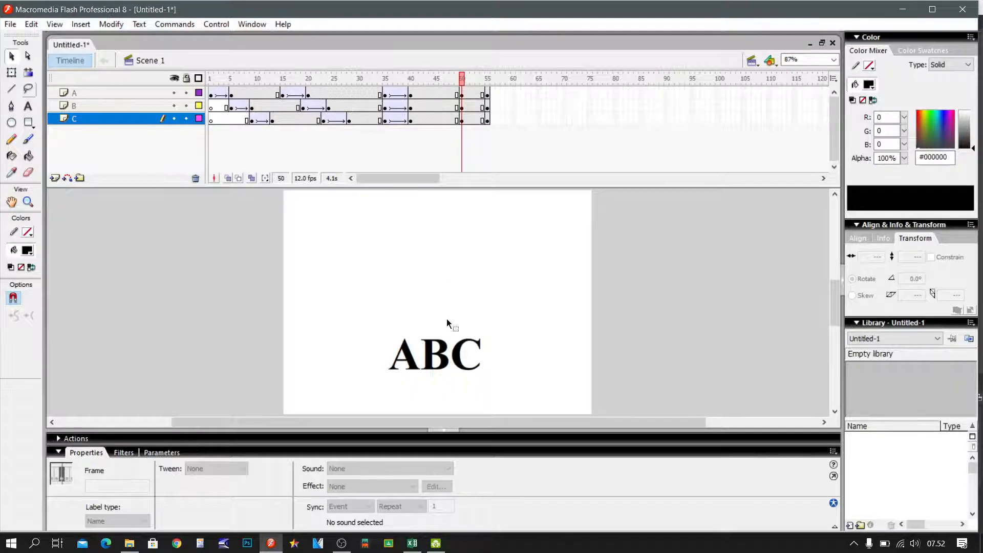
- Apply a motion tween between frames 50 and 55 on layers A, B and C and scrub through it
{"action": "left_click", "coordinate": [467, 93]}
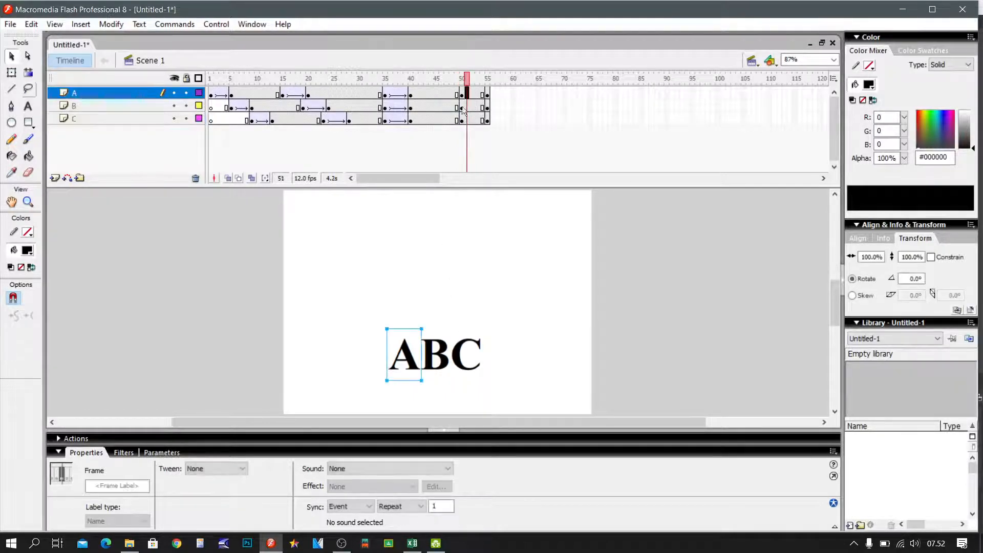
{"action": "left_click", "coordinate": [467, 118], "text": "shift"}
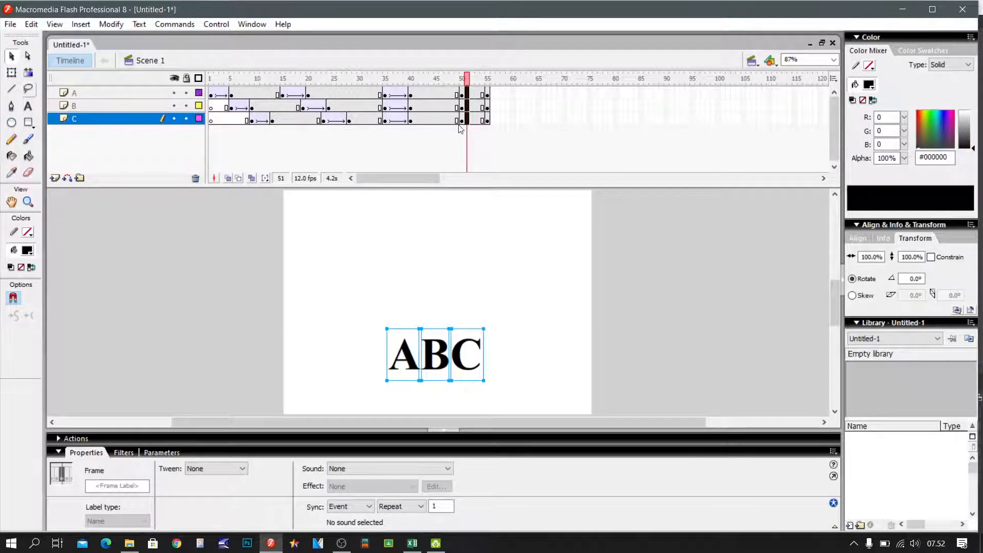
{"action": "left_click", "coordinate": [241, 469]}
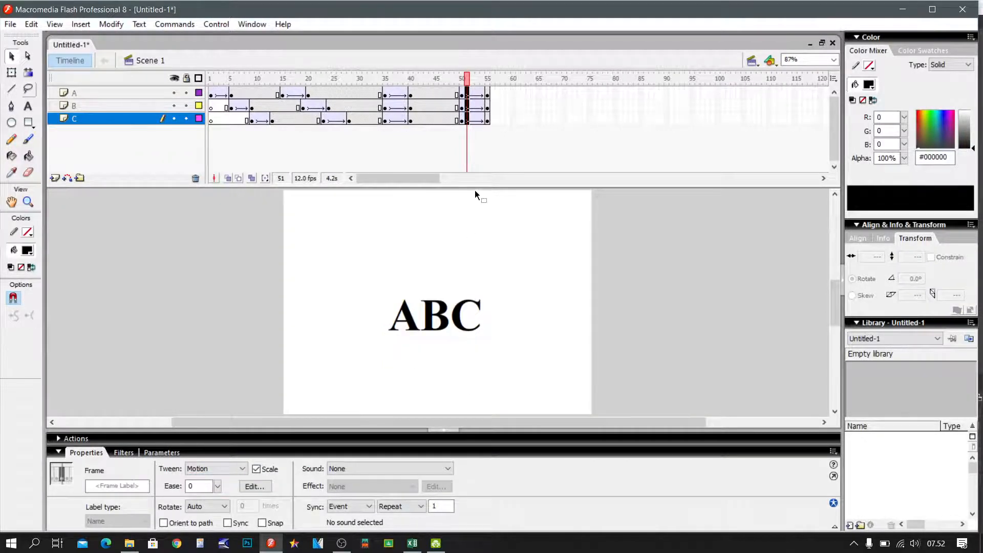
{"action": "mouse_move", "coordinate": [467, 81]}
{"action": "left_mouse_down"}
{"action": "mouse_move", "coordinate": [458, 84]}
{"action": "mouse_move", "coordinate": [487, 88]}
{"action": "mouse_move", "coordinate": [459, 97]}
{"action": "left_mouse_up"}
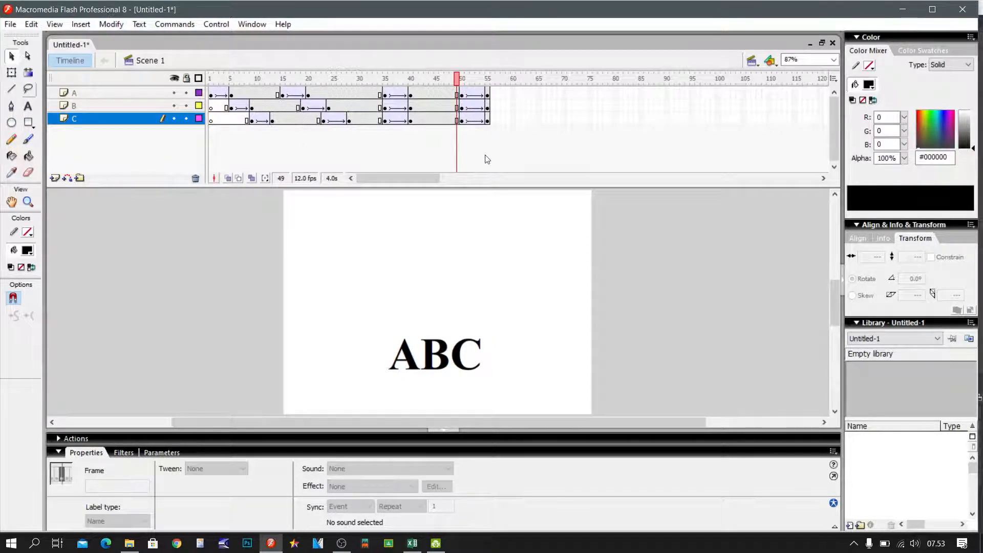
{"action": "left_click", "coordinate": [590, 119]}
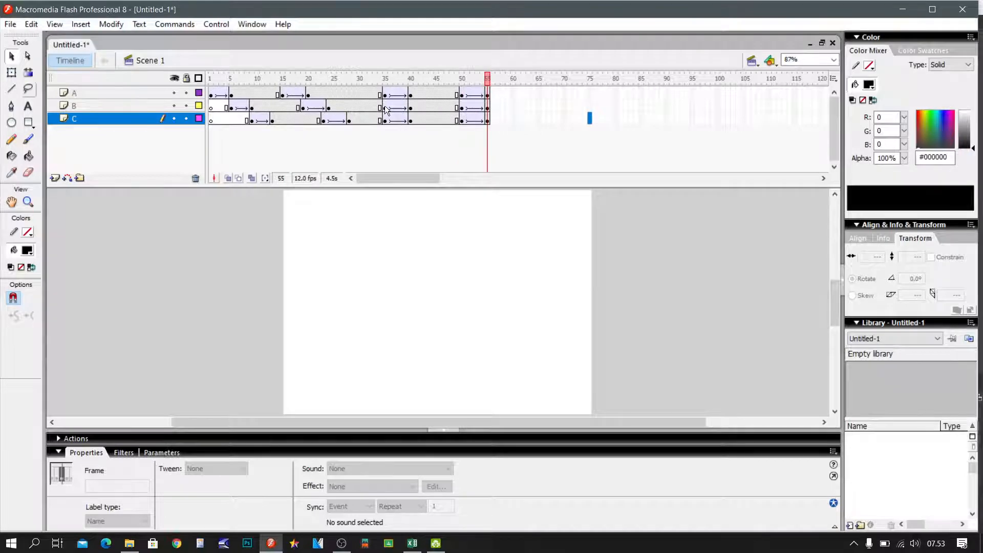
- Stagger the second sequence by shifting layer B's frames to start at frame 39 and layer C's to start at frame 43
{"action": "left_click_drag", "start_coordinate": [385, 110], "coordinate": [487, 129]}
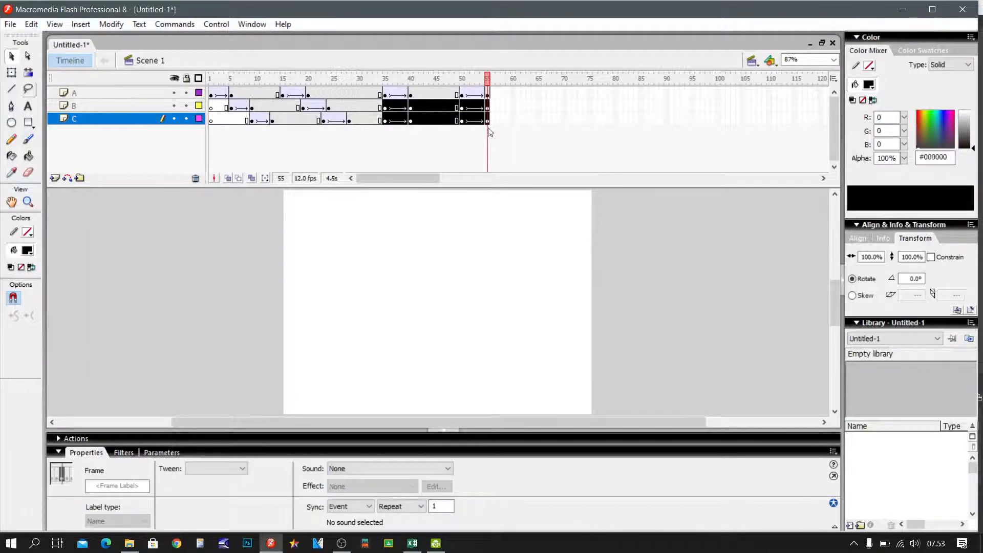
{"action": "left_click_drag", "start_coordinate": [396, 106], "coordinate": [425, 116]}
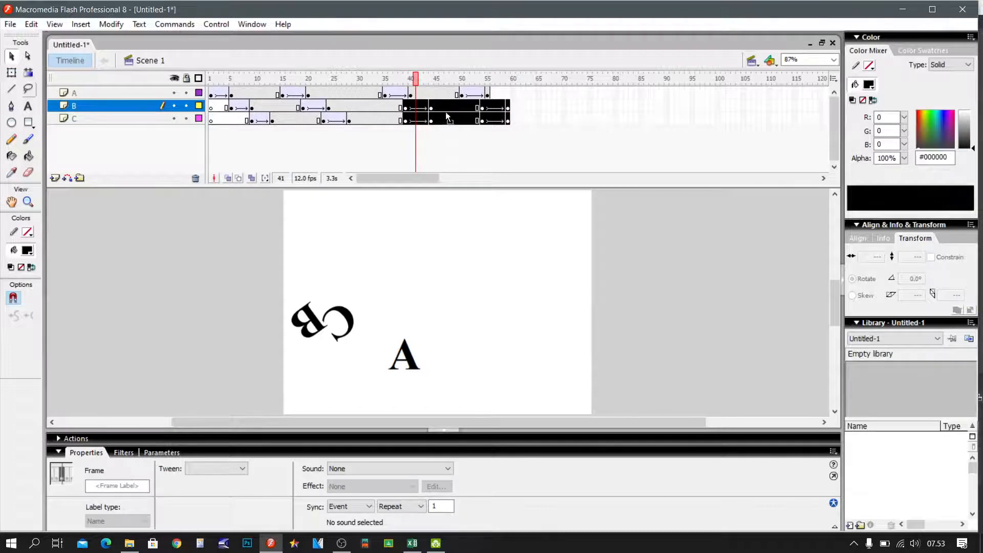
{"action": "left_click", "coordinate": [533, 107]}
{"action": "left_click_drag", "start_coordinate": [406, 118], "coordinate": [477, 118]}
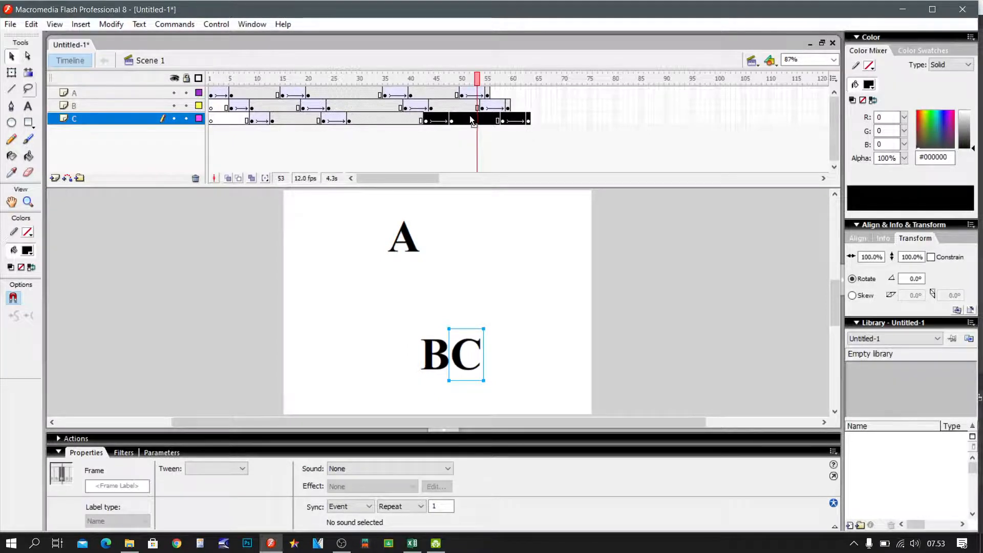
{"action": "left_click", "coordinate": [552, 105]}
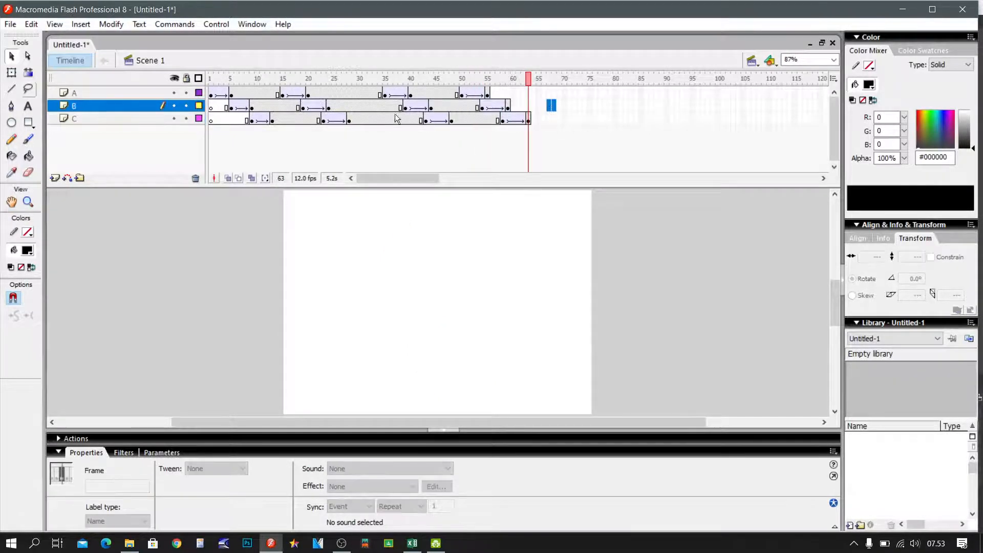
- Scrub through the timeline, preview the animation as a test movie and close the preview
{"action": "left_click_drag", "start_coordinate": [214, 77], "coordinate": [471, 129]}
{"action": "key", "text": "ctrl+Return"}
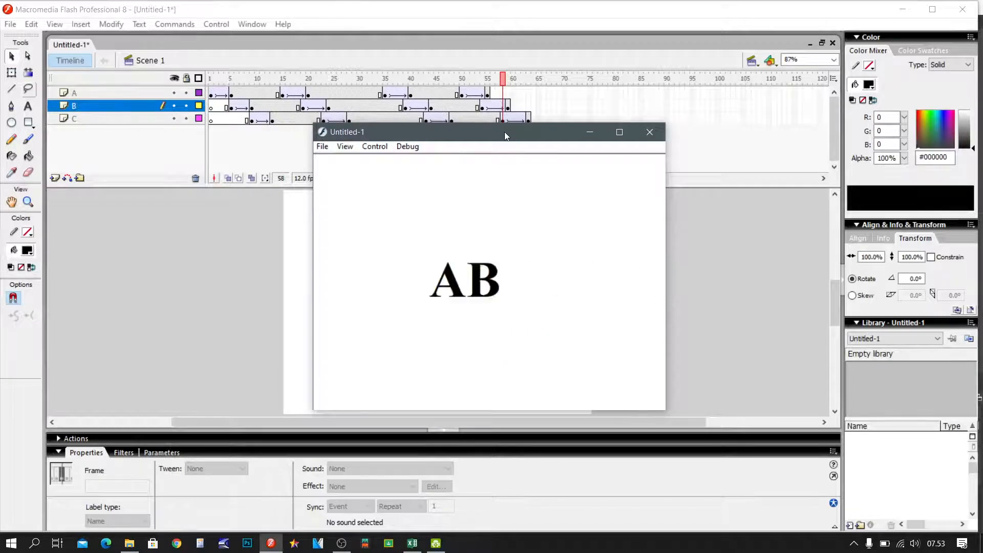
{"action": "left_click", "coordinate": [649, 132]}
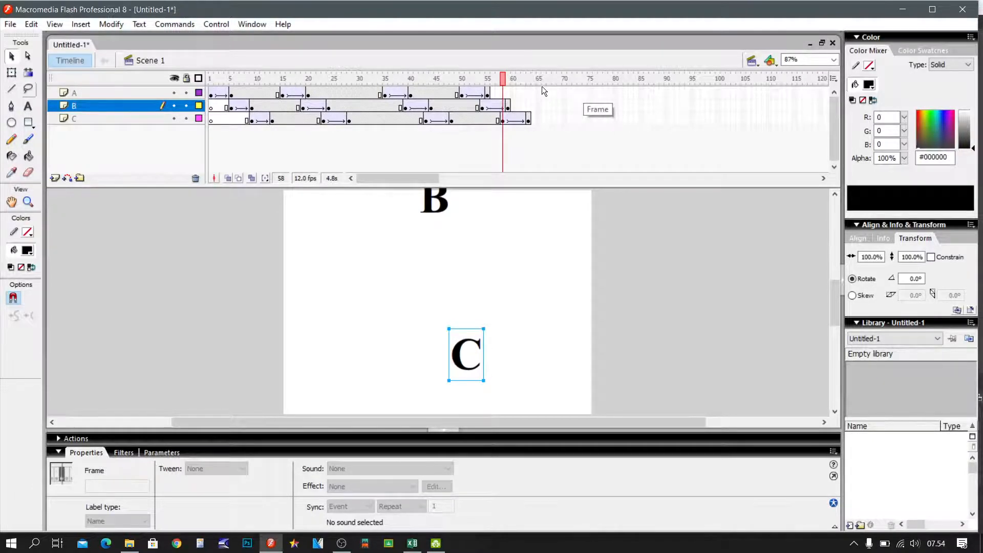
- Insert keyframes at frame 70 on layers A, B and C and enlarge the stage area to show the letters
{"action": "left_click_drag", "start_coordinate": [564, 92], "coordinate": [563, 124]}
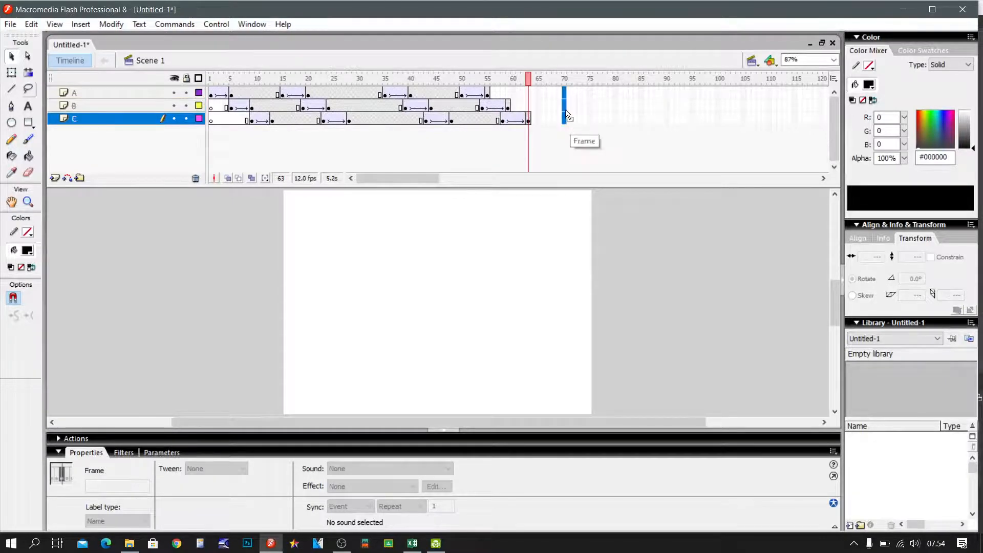
{"action": "right_click", "coordinate": [563, 96]}
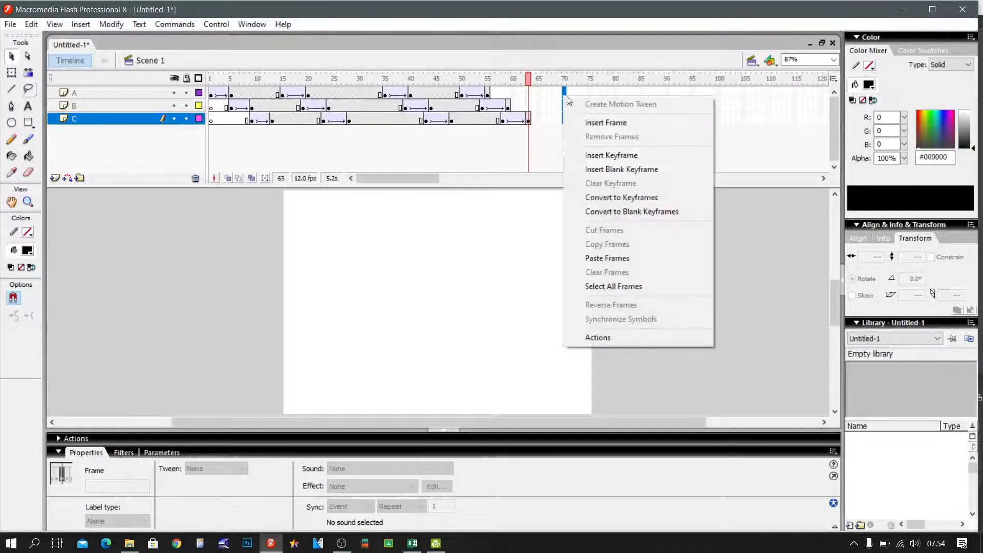
{"action": "left_click", "coordinate": [610, 156]}
{"action": "mouse_move", "coordinate": [833, 291]}
{"action": "left_mouse_down"}
{"action": "mouse_move", "coordinate": [833, 275]}
{"action": "mouse_move", "coordinate": [841, 286]}
{"action": "left_mouse_up"}
{"action": "left_click_drag", "start_coordinate": [727, 186], "coordinate": [727, 159]}
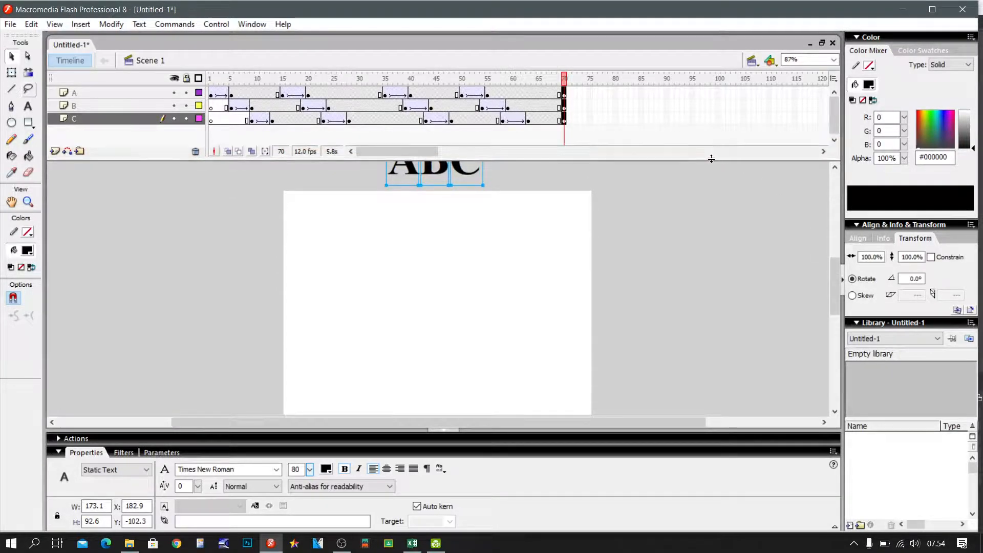
- Insert keyframes at frame 75 on layers A, B and C and compare them with frame 70
{"action": "left_click", "coordinate": [590, 94]}
{"action": "left_click_drag", "start_coordinate": [591, 97], "coordinate": [590, 122]}
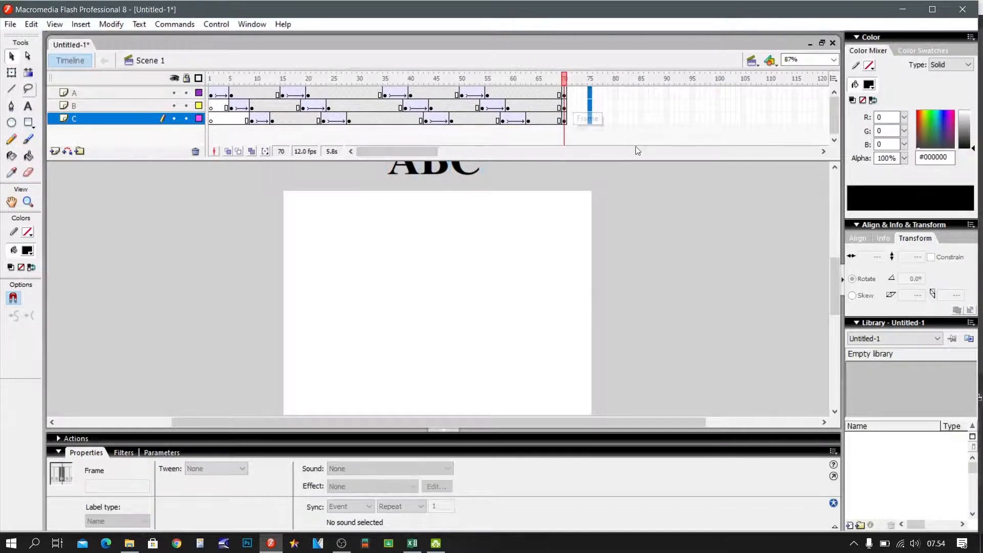
{"action": "right_click", "coordinate": [591, 121]}
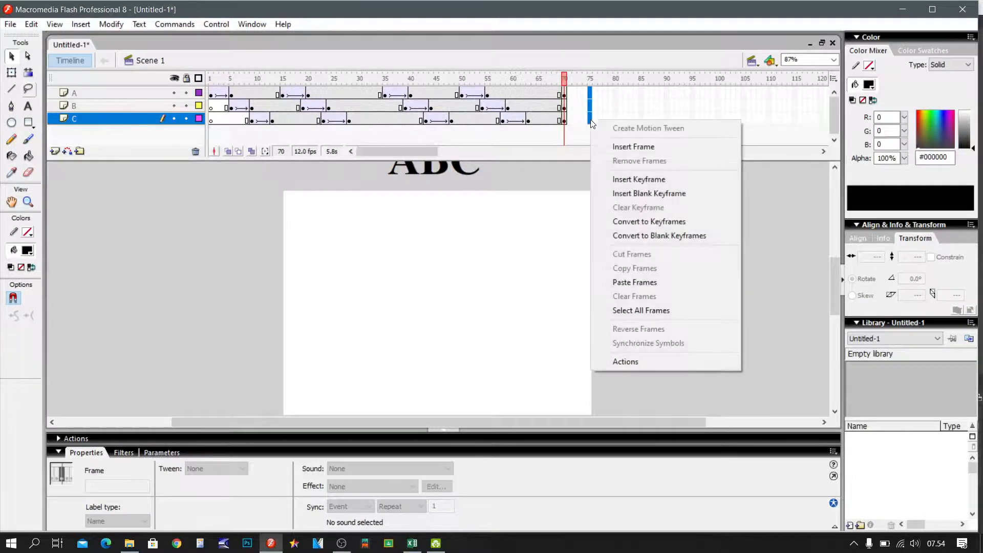
{"action": "left_click", "coordinate": [650, 180]}
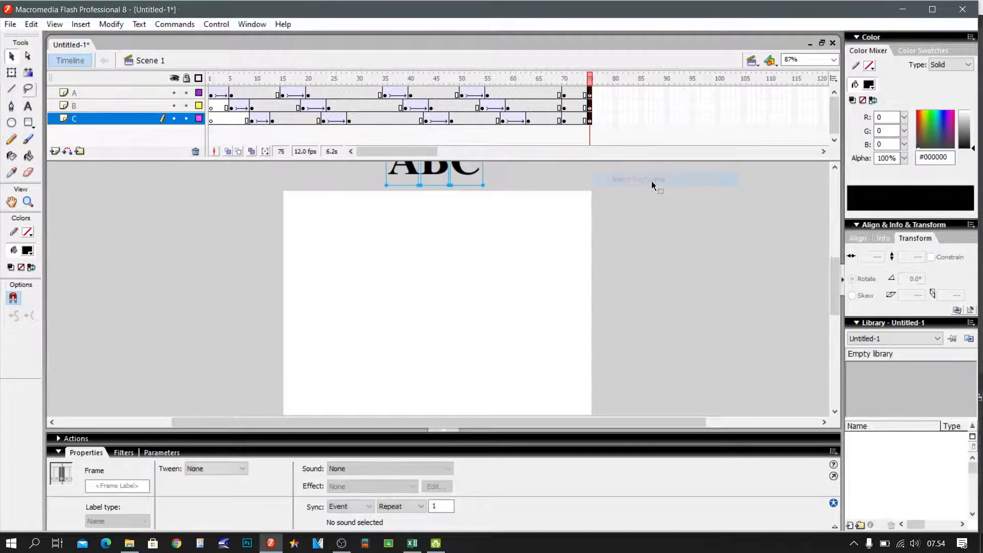
{"action": "left_click", "coordinate": [564, 95]}
{"action": "left_click", "coordinate": [590, 98]}
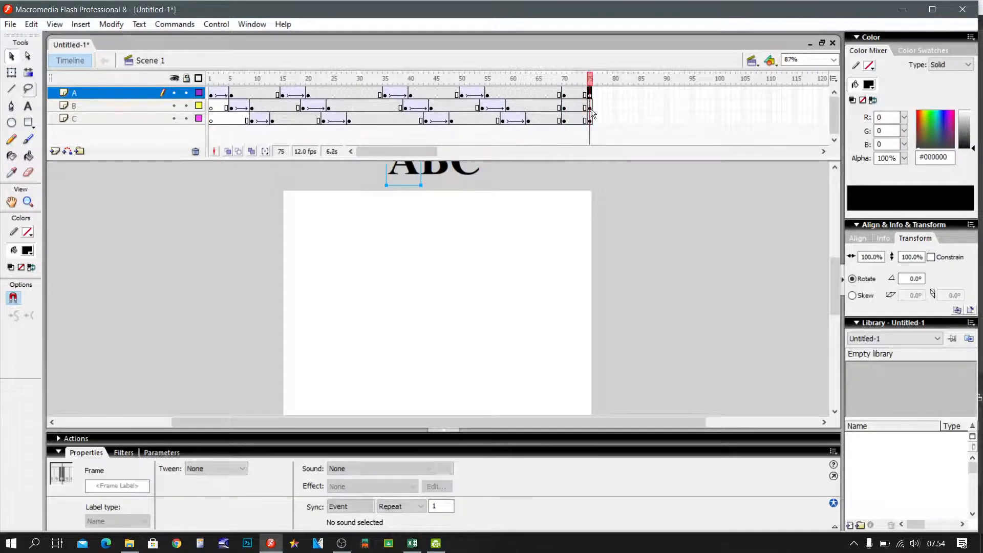
- Move the A, B and C letters at frame 75 straight down to the lower part of the stage, at about Y 295
{"action": "left_click", "coordinate": [592, 119], "text": "shift"}
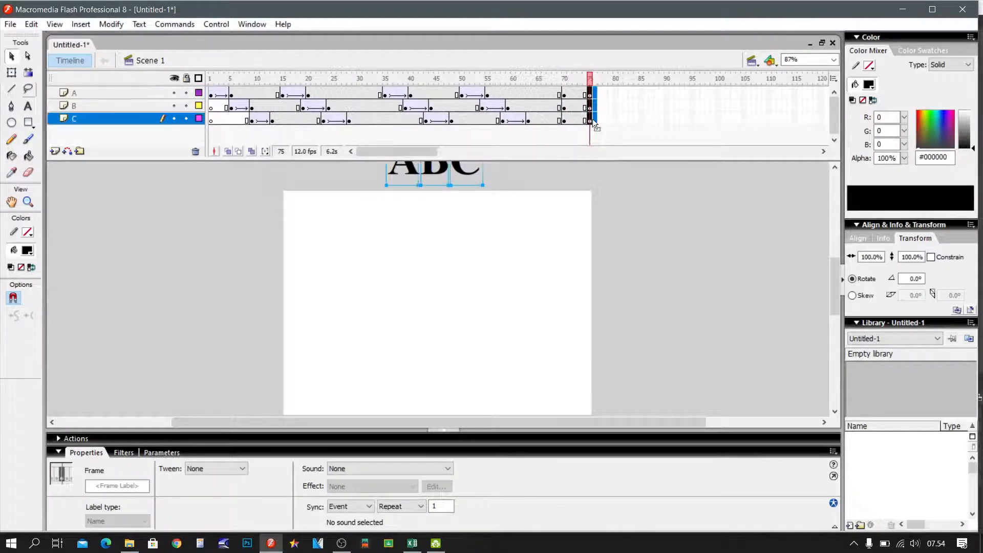
{"action": "left_click", "coordinate": [588, 118]}
{"action": "left_click", "coordinate": [614, 105]}
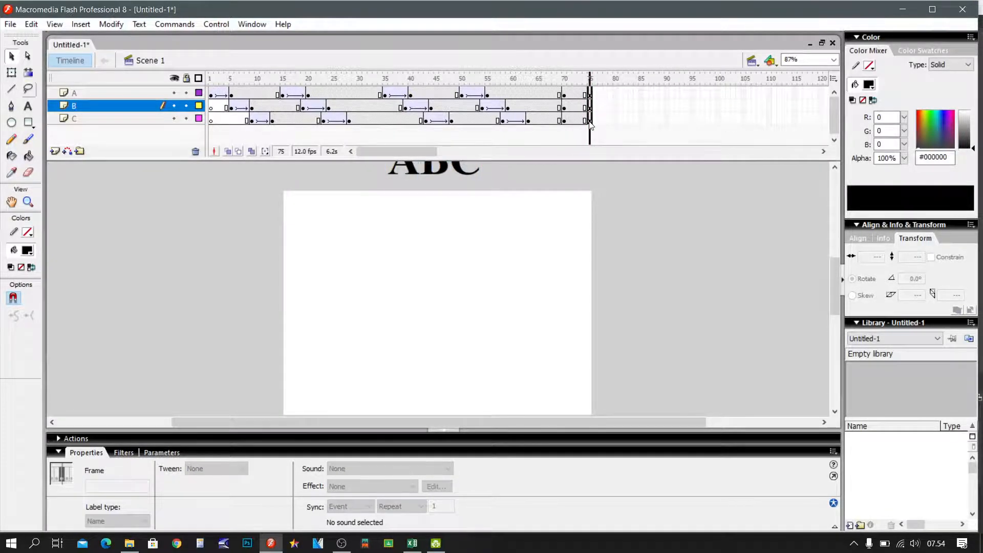
{"action": "left_click_drag", "start_coordinate": [590, 122], "coordinate": [589, 93]}
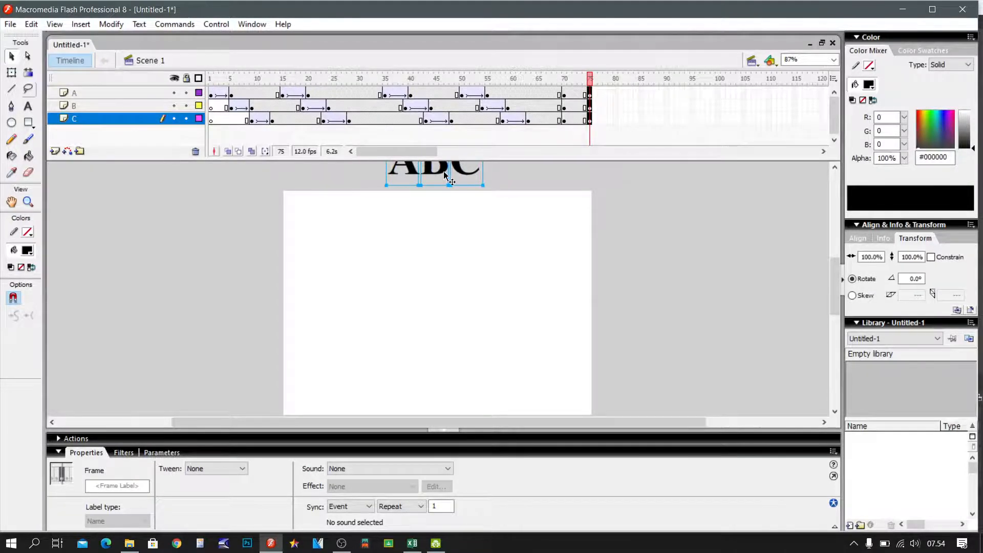
{"action": "left_click_drag", "start_coordinate": [445, 175], "coordinate": [455, 400]}
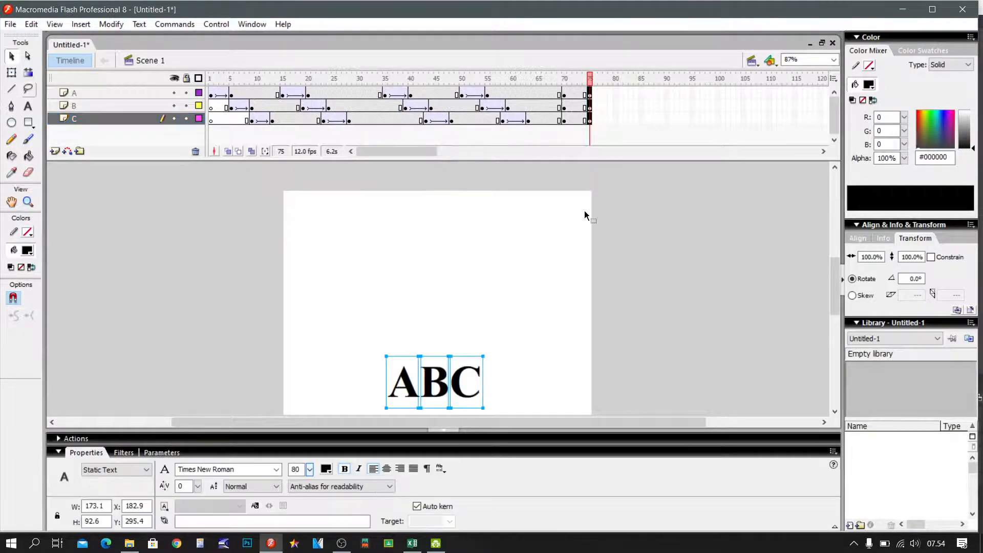
- Apply a motion tween between frames 70 and 75 on layers A, B and C and scrub through the drop
{"action": "left_click", "coordinate": [574, 95]}
{"action": "left_click", "coordinate": [569, 120]}
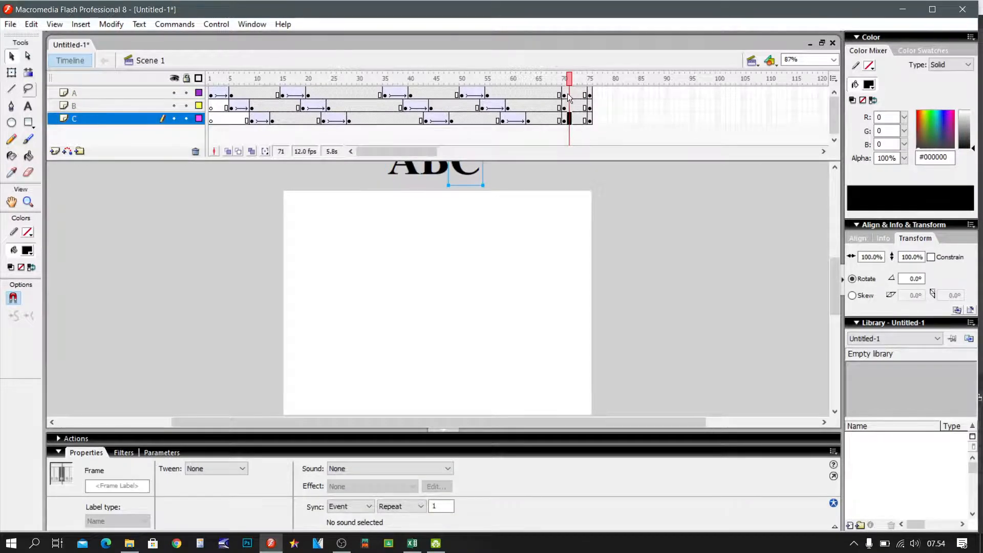
{"action": "left_click_drag", "start_coordinate": [567, 93], "coordinate": [589, 94]}
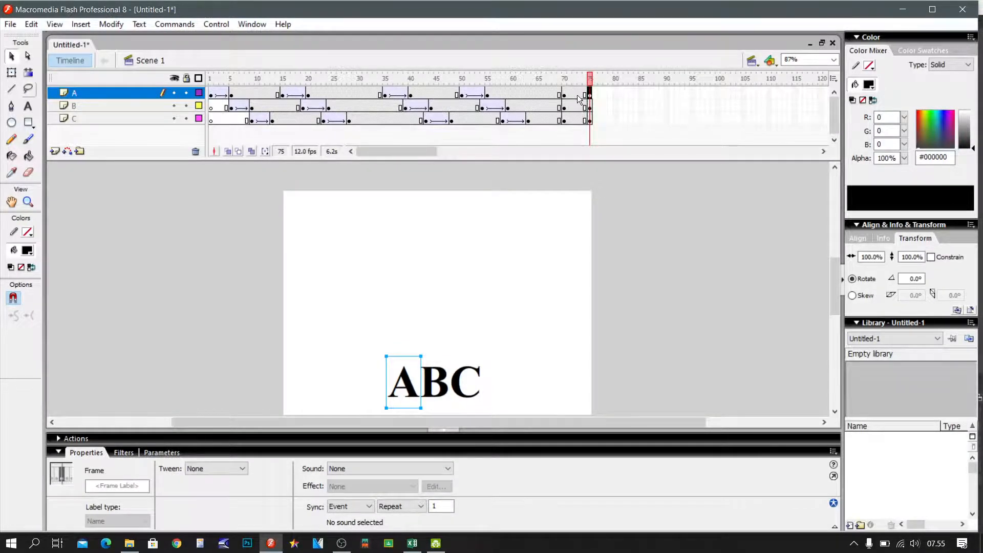
{"action": "left_click_drag", "start_coordinate": [578, 97], "coordinate": [575, 118]}
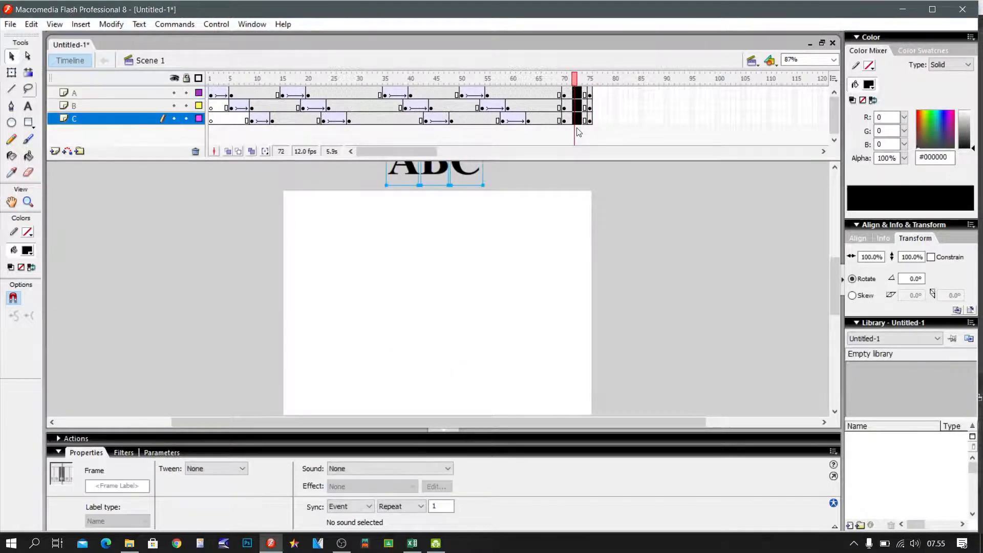
{"action": "left_click", "coordinate": [243, 469]}
{"action": "left_click", "coordinate": [225, 488]}
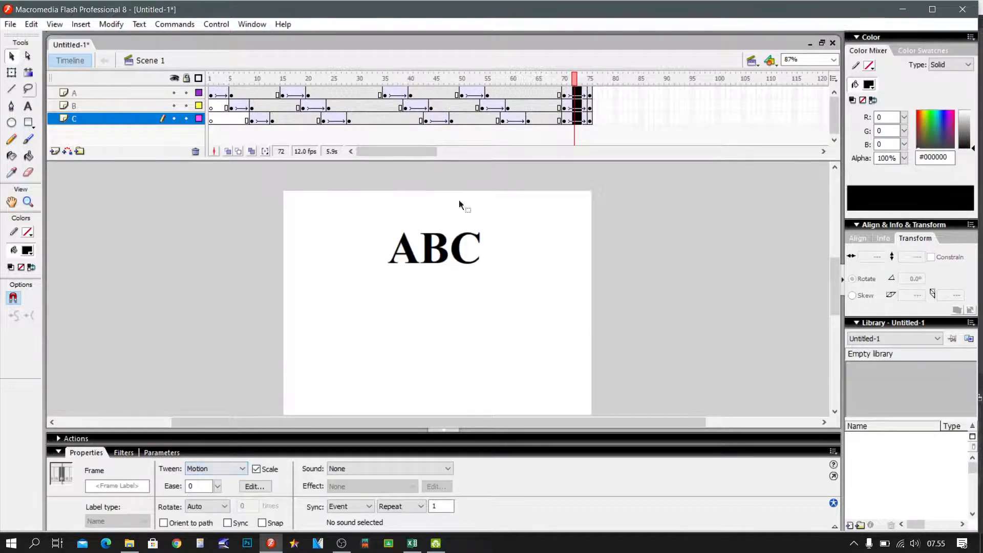
{"action": "left_click", "coordinate": [637, 105]}
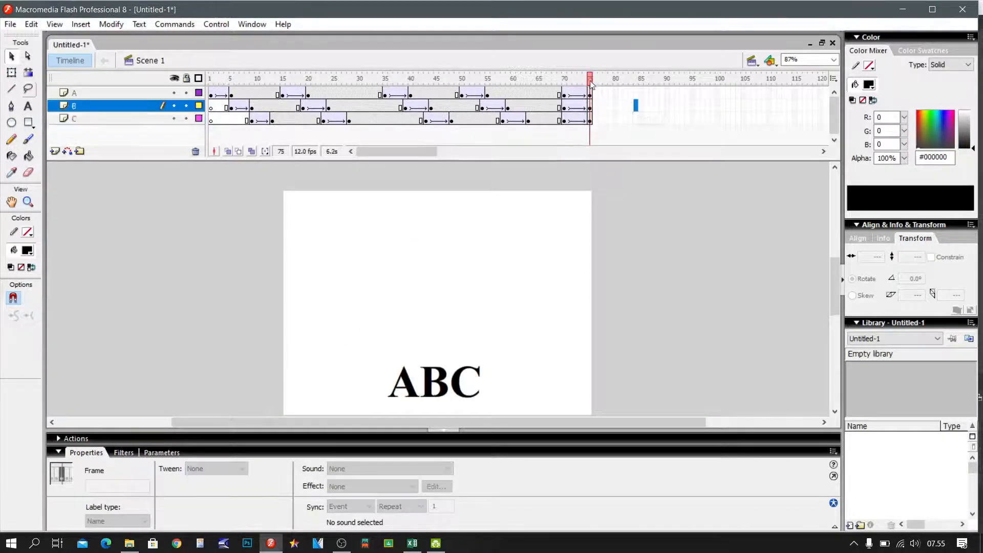
{"action": "left_click_drag", "start_coordinate": [559, 79], "coordinate": [590, 85]}
- Insert keyframes at frames 79 and 83 on layers A, B and C
{"action": "left_click_drag", "start_coordinate": [609, 90], "coordinate": [612, 121]}
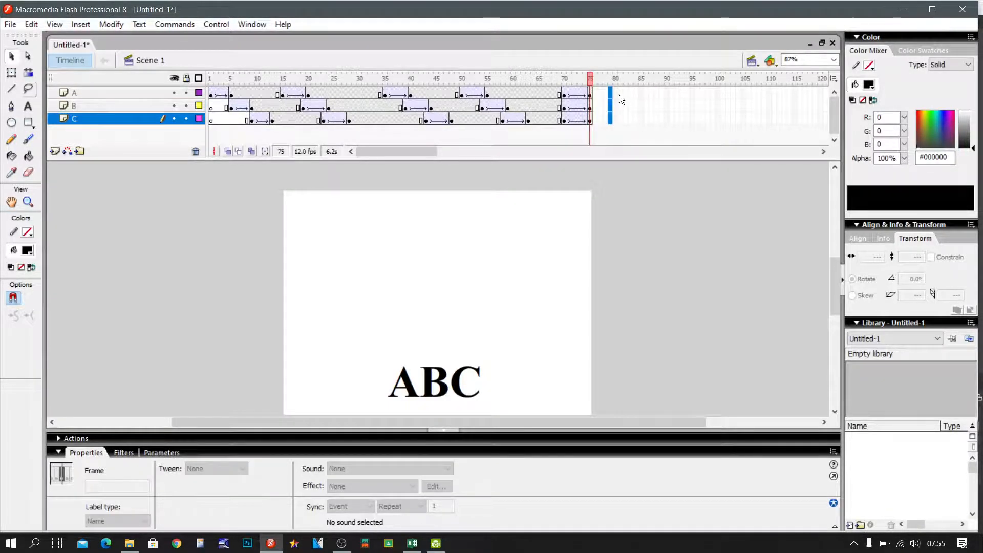
{"action": "right_click", "coordinate": [610, 92]}
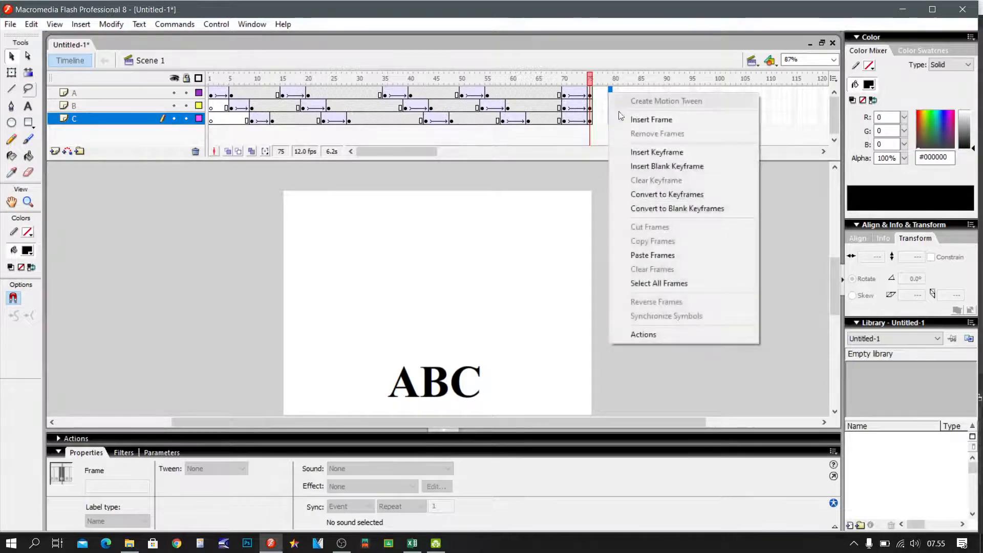
{"action": "left_click", "coordinate": [648, 153]}
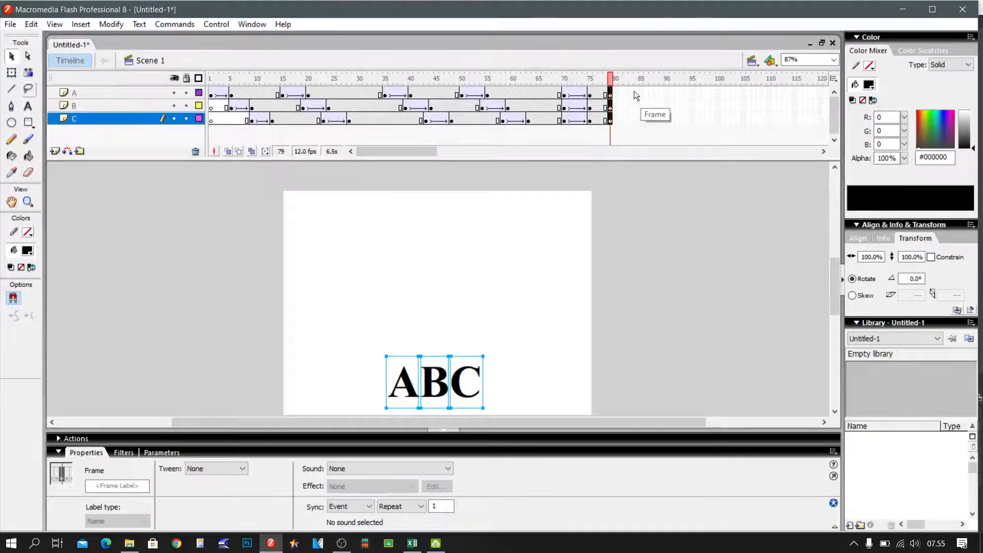
{"action": "left_click_drag", "start_coordinate": [634, 90], "coordinate": [634, 122]}
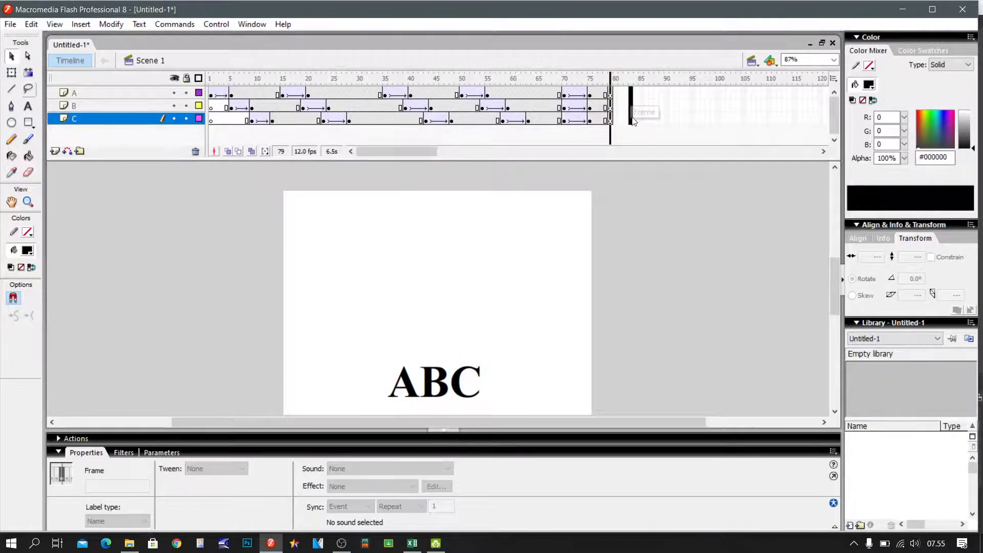
{"action": "right_click", "coordinate": [629, 97]}
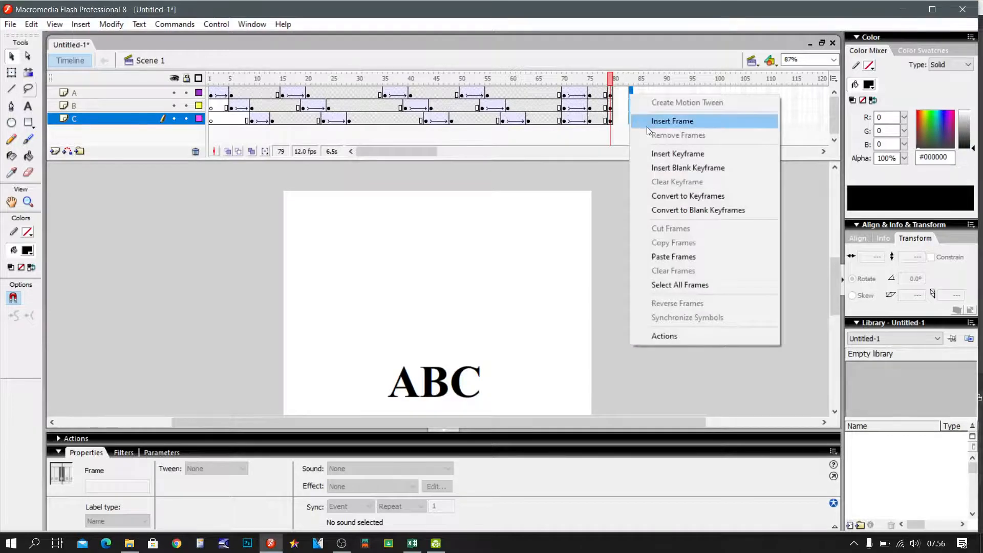
{"action": "left_click", "coordinate": [682, 154]}
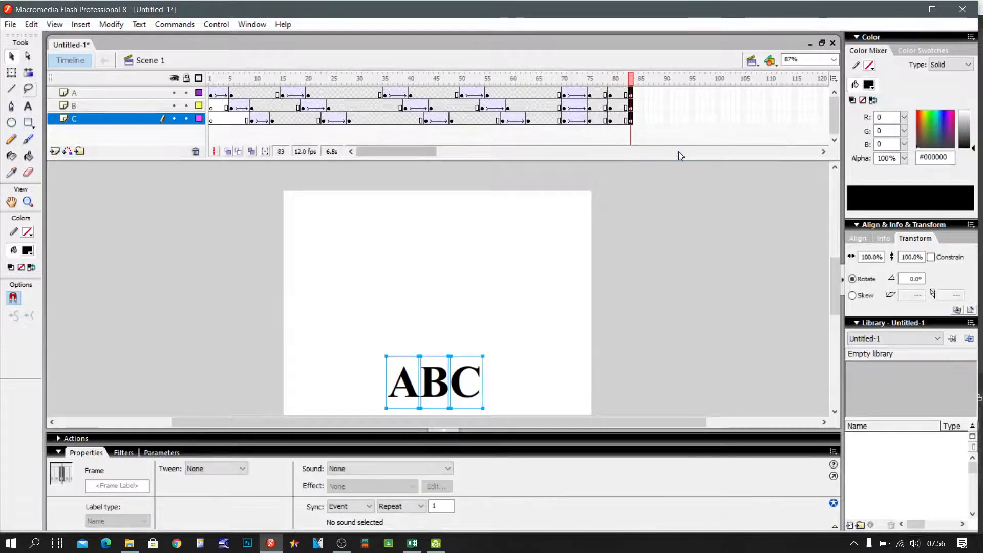
- Nudge the A, B and C letters up a few pixels at frame 79 to form a small bounce
{"action": "left_click", "coordinate": [590, 95]}
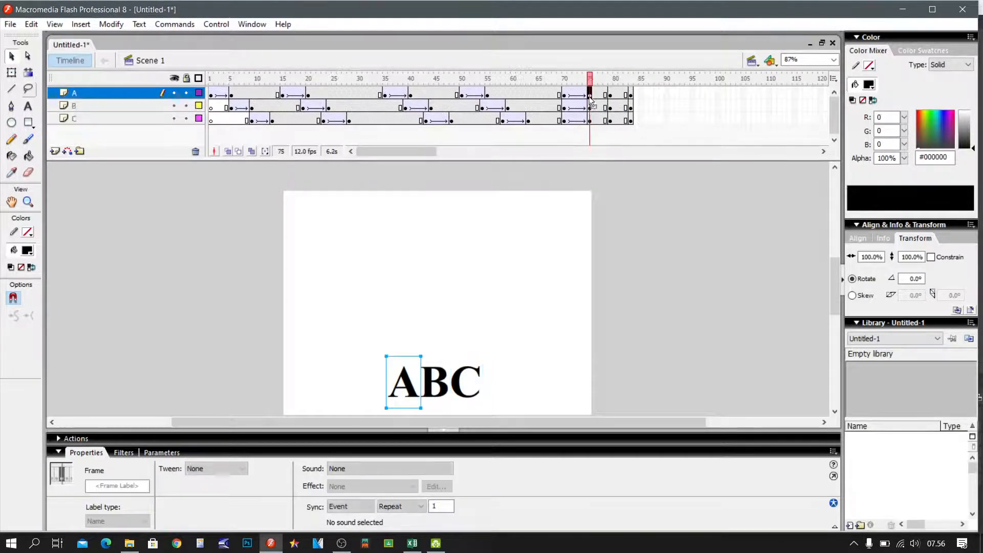
{"action": "left_click", "coordinate": [565, 95]}
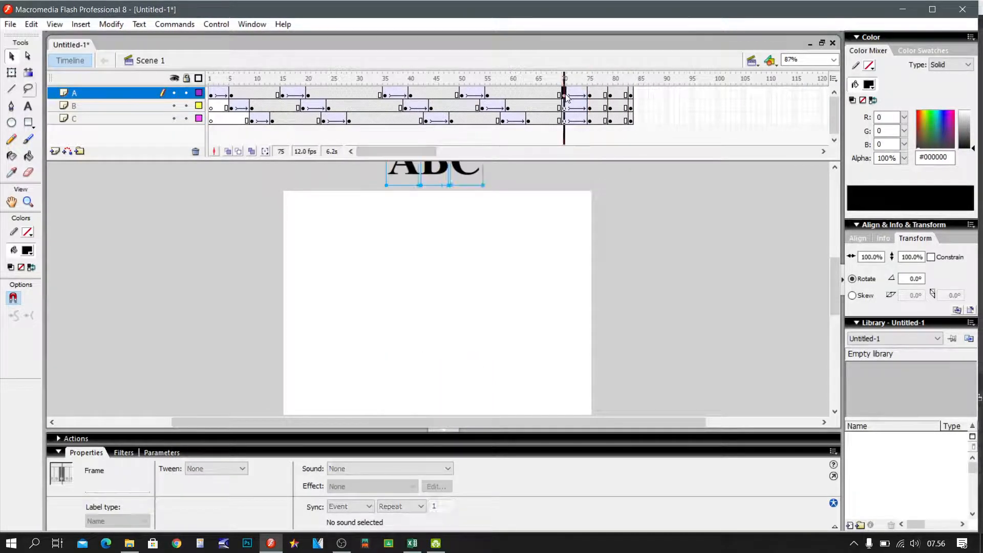
{"action": "left_click", "coordinate": [591, 96]}
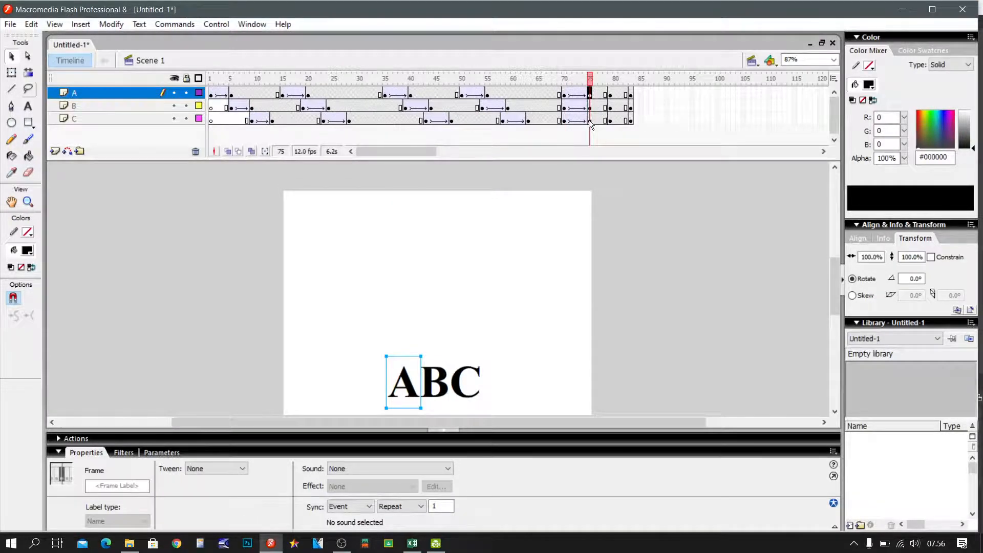
{"action": "left_click", "coordinate": [612, 95]}
{"action": "left_click", "coordinate": [630, 95]}
{"action": "left_click_drag", "start_coordinate": [610, 95], "coordinate": [614, 115]}
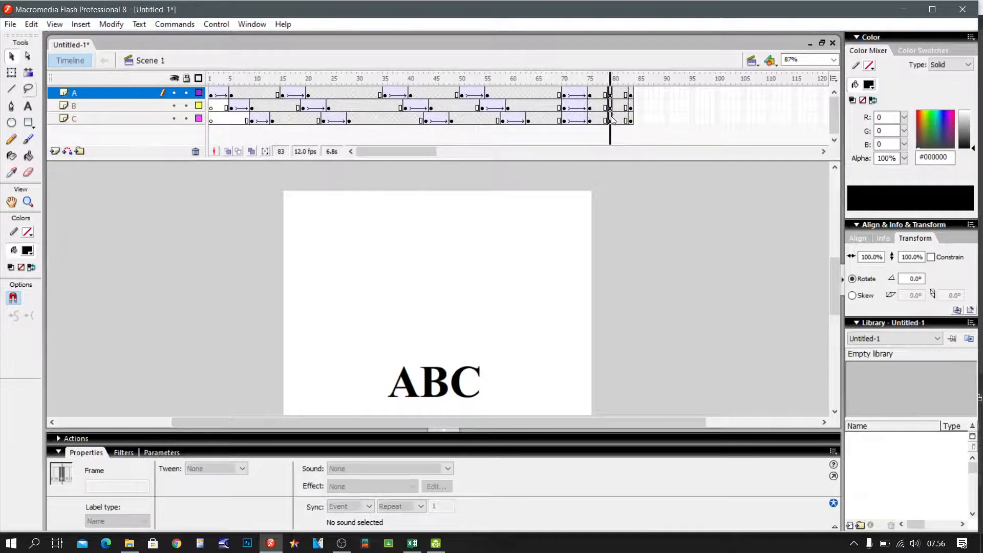
{"action": "left_click", "coordinate": [611, 118]}
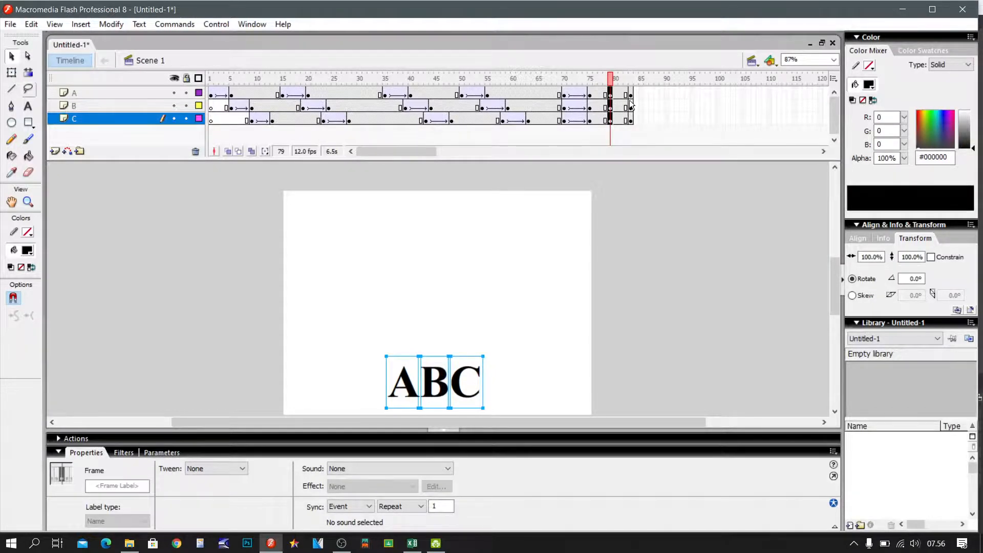
{"action": "key", "text": "Up"}
{"action": "key", "text": "Up"}
{"action": "key", "text": "Up"}
{"action": "key", "text": "Up"}
{"action": "key", "text": "Up"}
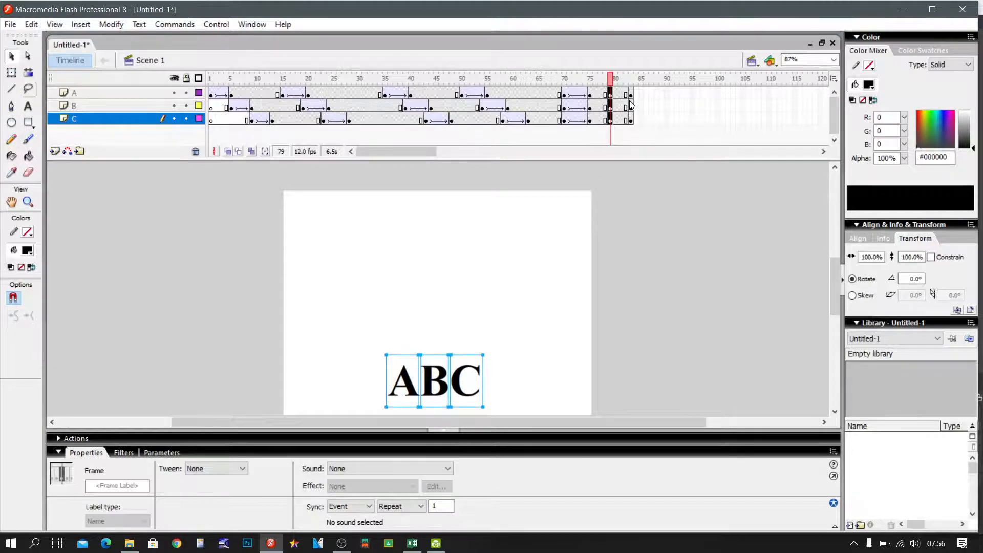
{"action": "key", "text": "Up"}
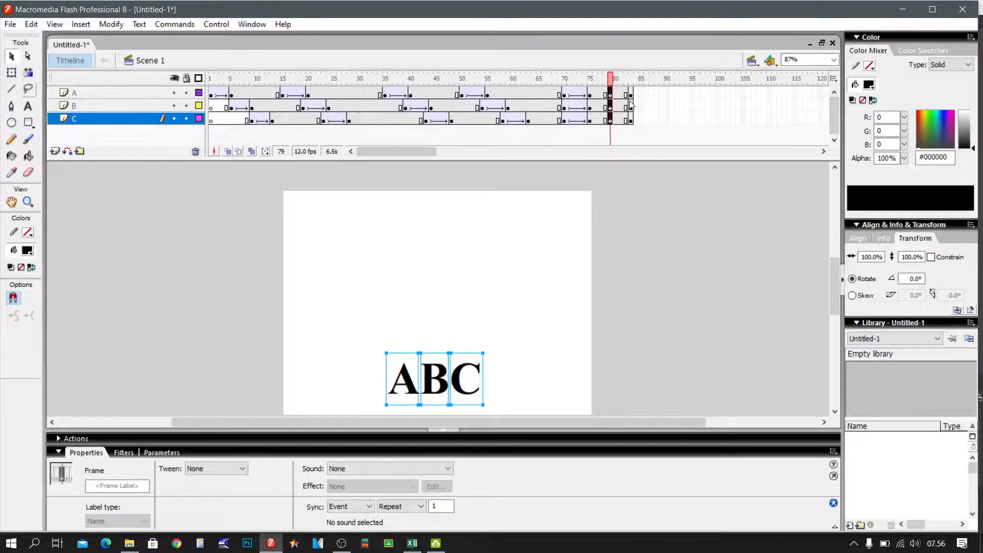
{"action": "left_click", "coordinate": [671, 95]}
- Apply motion tweens on layers A, B and C from frame 75 to 79 and from frame 79 to 83
{"action": "left_click", "coordinate": [597, 96]}
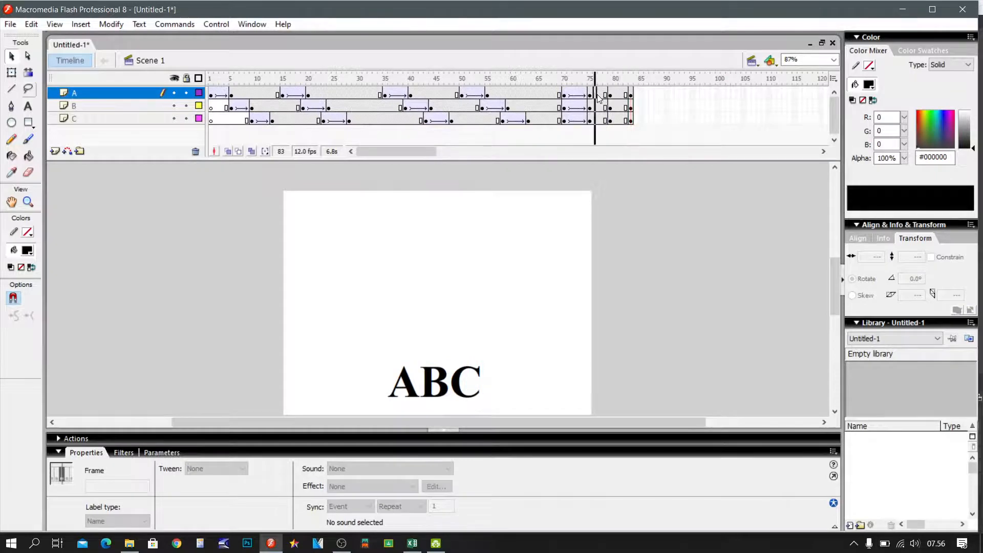
{"action": "left_click_drag", "start_coordinate": [597, 112], "coordinate": [624, 122]}
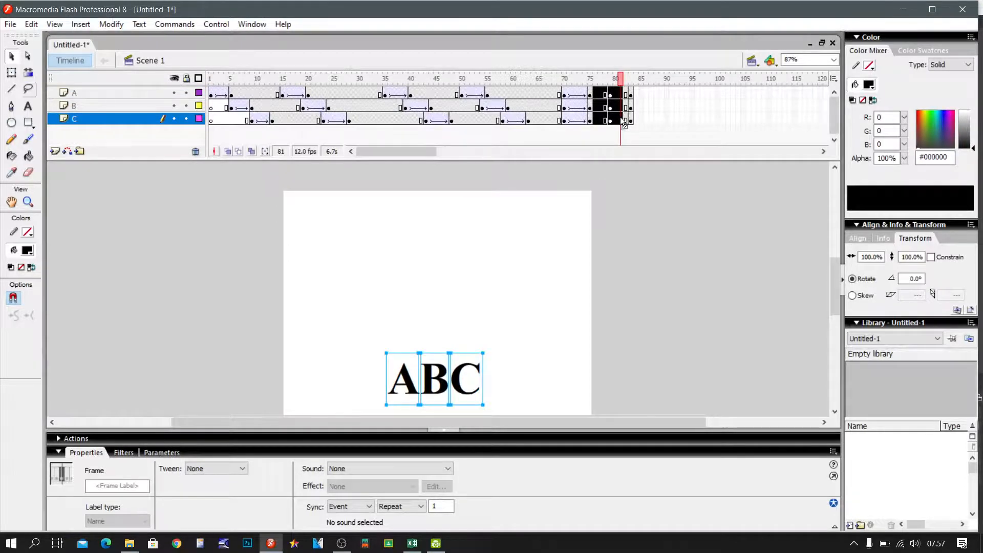
{"action": "left_click", "coordinate": [200, 469]}
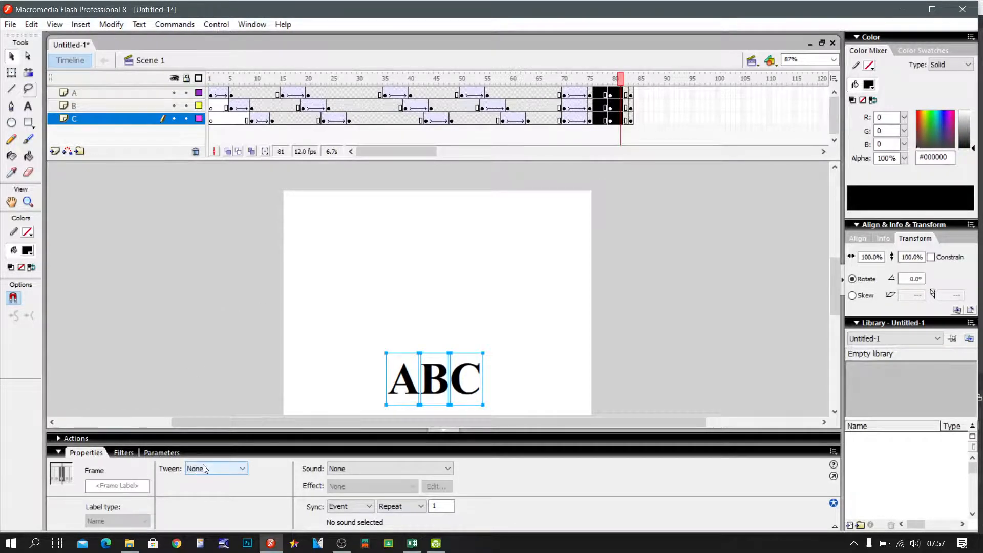
{"action": "left_click", "coordinate": [199, 489]}
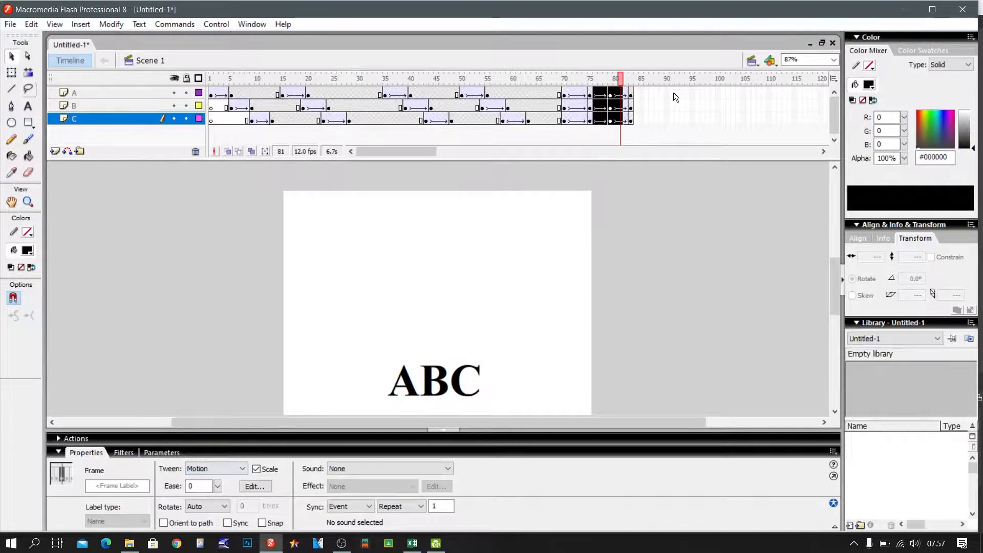
{"action": "left_click", "coordinate": [672, 92]}
- Check the letter positions at frames 70, 75, 79 and 83, preview the animation as a test movie and close the preview
{"action": "left_click", "coordinate": [590, 93]}
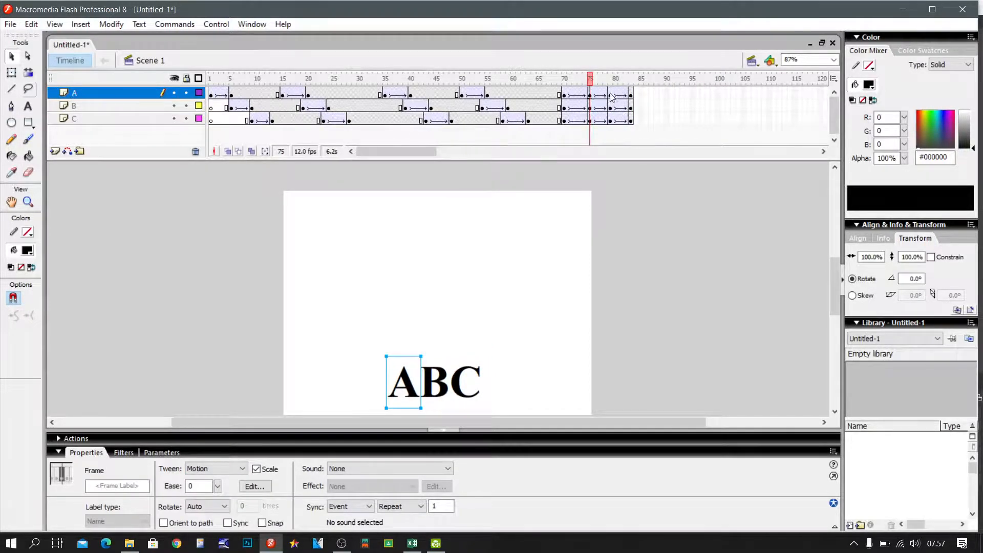
{"action": "left_click", "coordinate": [611, 95]}
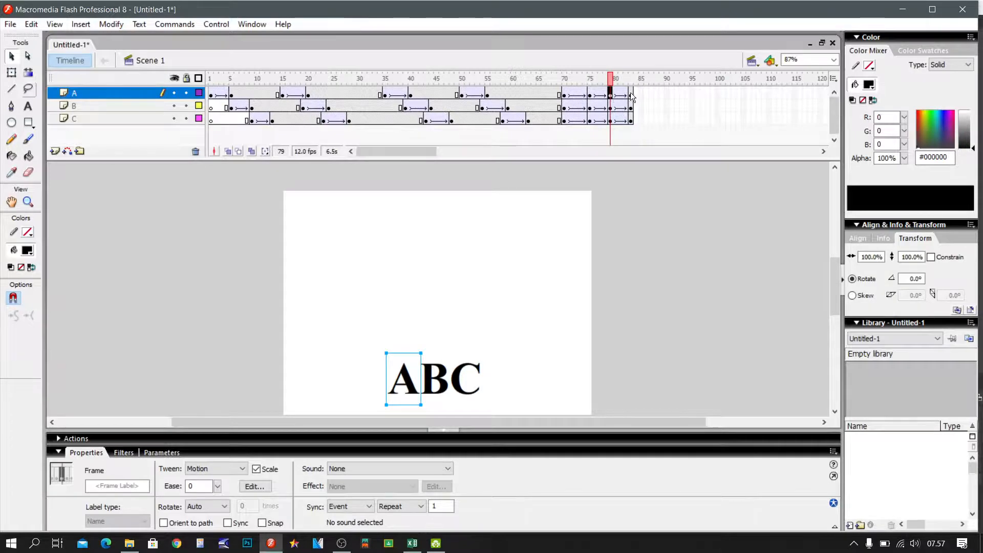
{"action": "left_click", "coordinate": [631, 93]}
{"action": "left_click", "coordinate": [565, 94]}
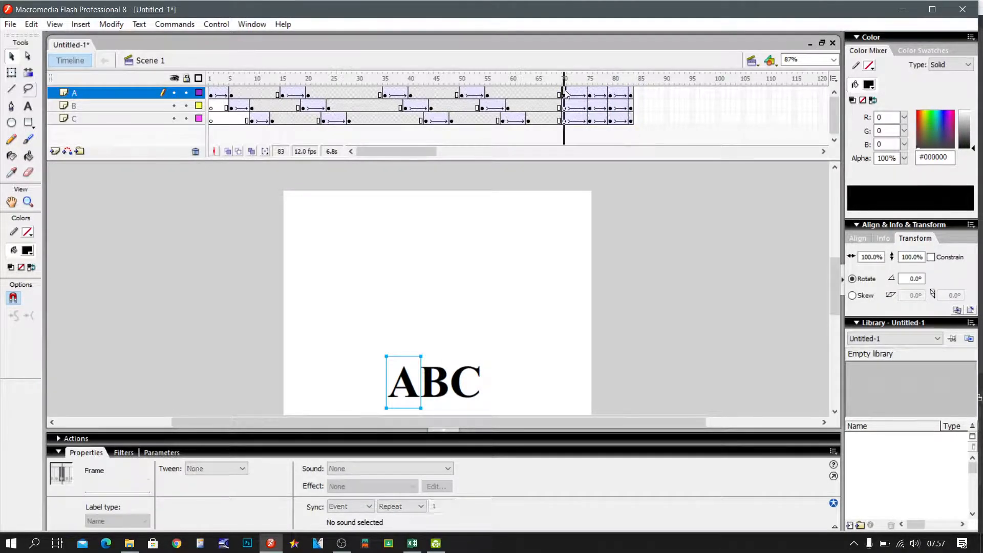
{"action": "left_click", "coordinate": [591, 95]}
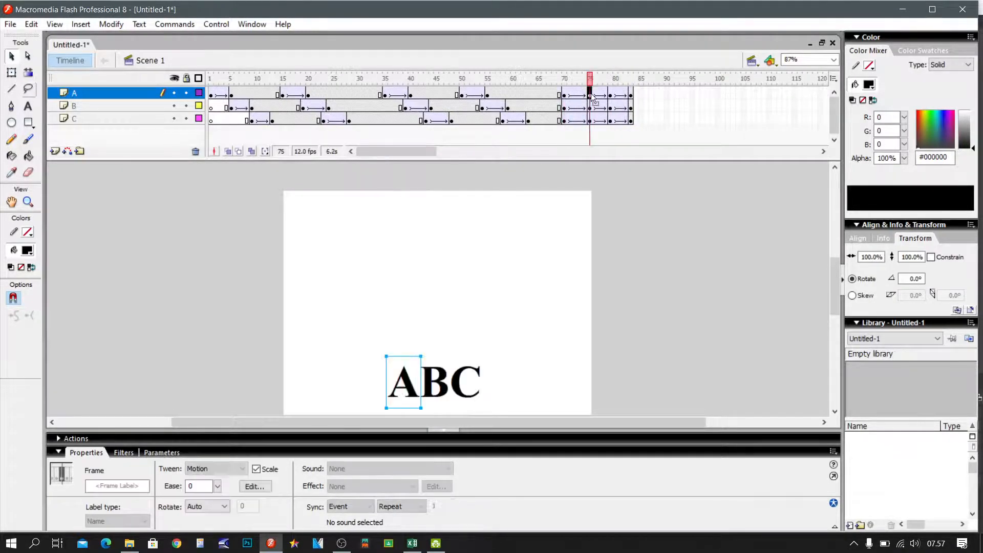
{"action": "left_click", "coordinate": [613, 95]}
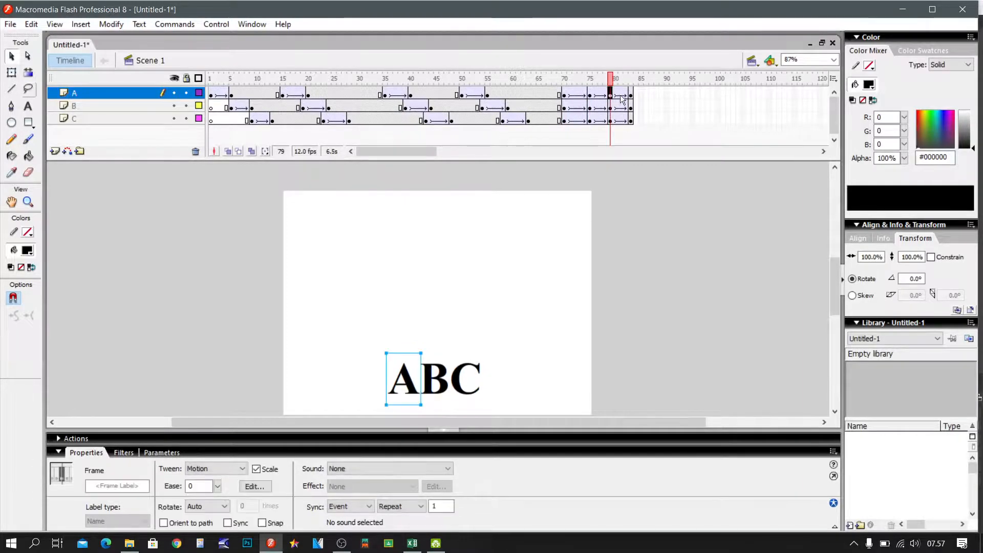
{"action": "left_click", "coordinate": [631, 96]}
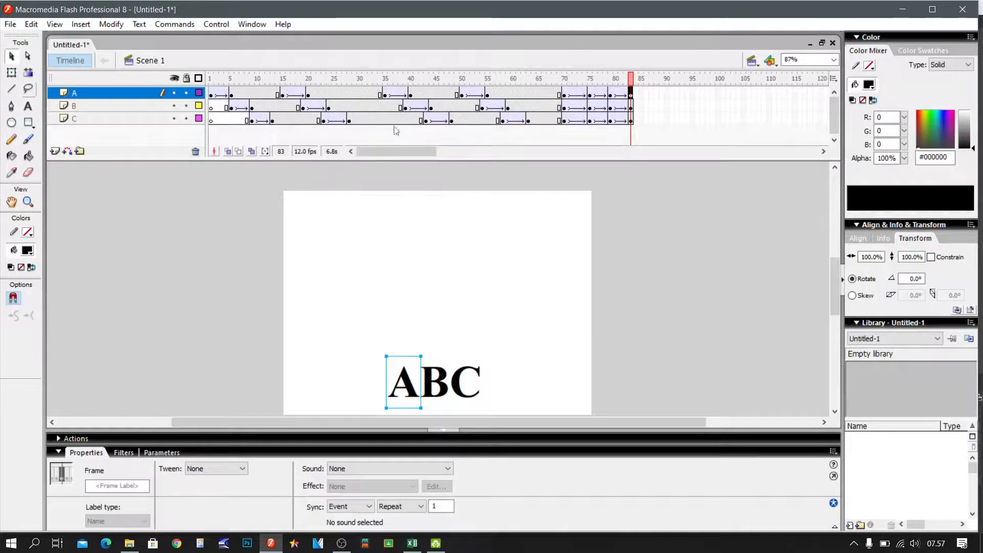
{"action": "left_click_drag", "start_coordinate": [544, 80], "coordinate": [611, 84]}
{"action": "key", "text": "ctrl+Return"}
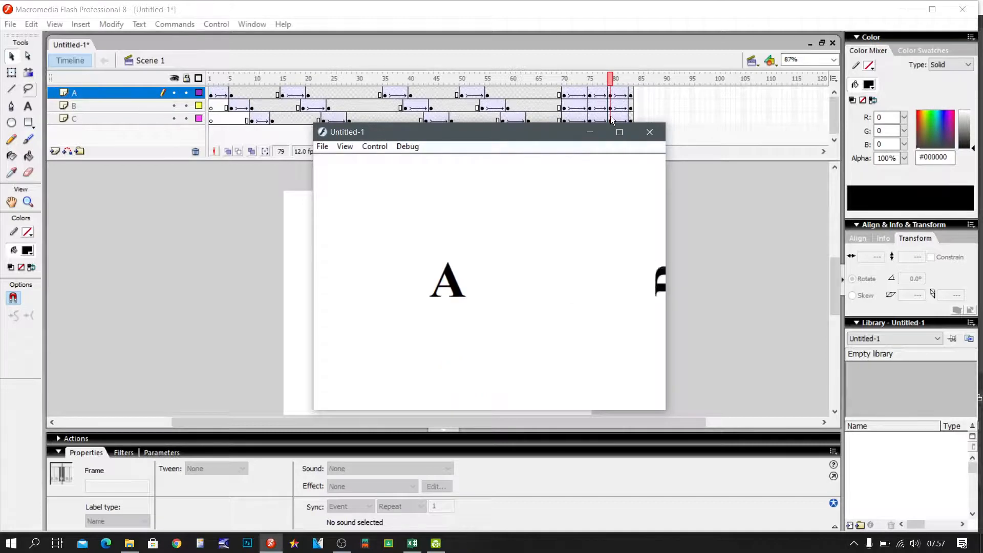
{"action": "left_click", "coordinate": [656, 131]}
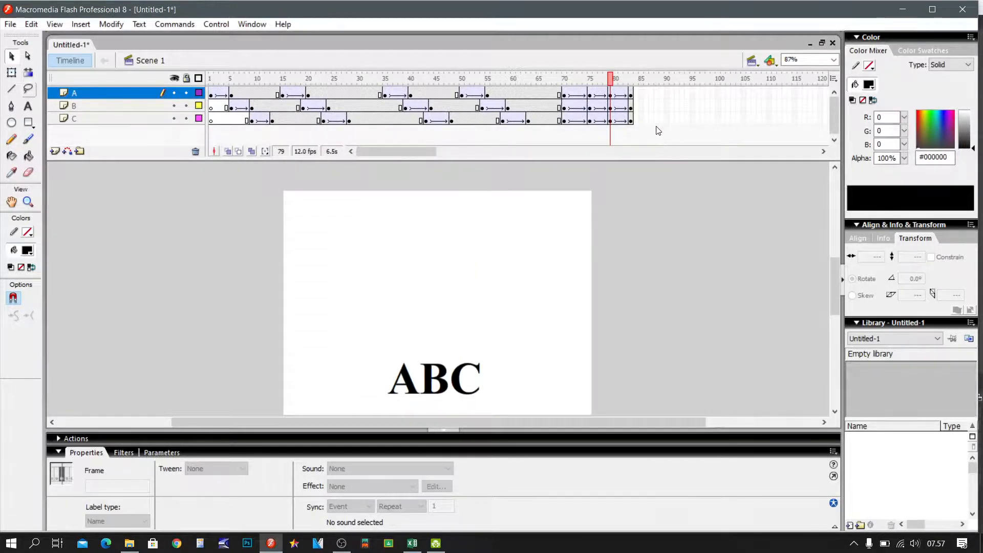
{"action": "left_click", "coordinate": [674, 105]}
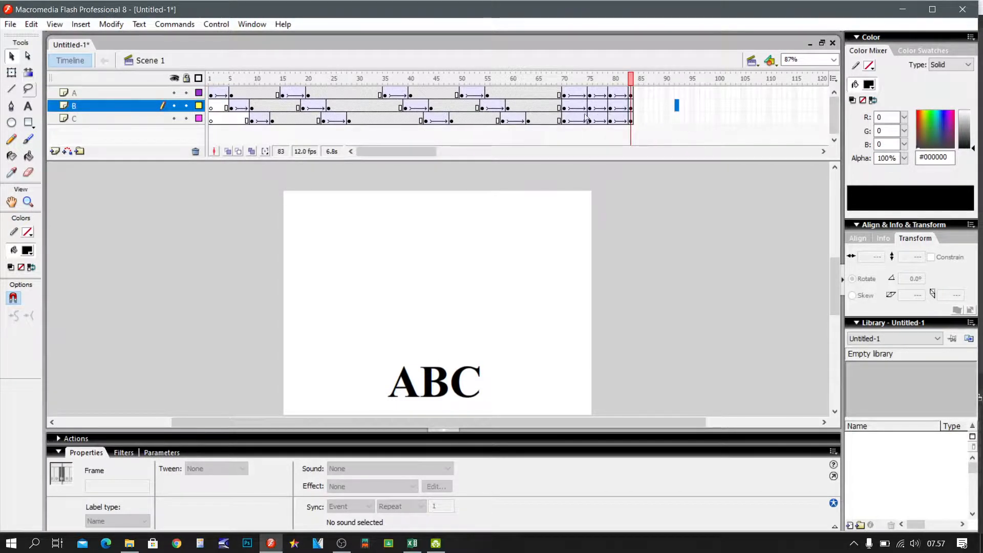
- Stagger the drop-and-bounce frames so layer B starts at frame 74 and layer C at frame 78, and preview the test movie
{"action": "left_click_drag", "start_coordinate": [565, 105], "coordinate": [632, 123]}
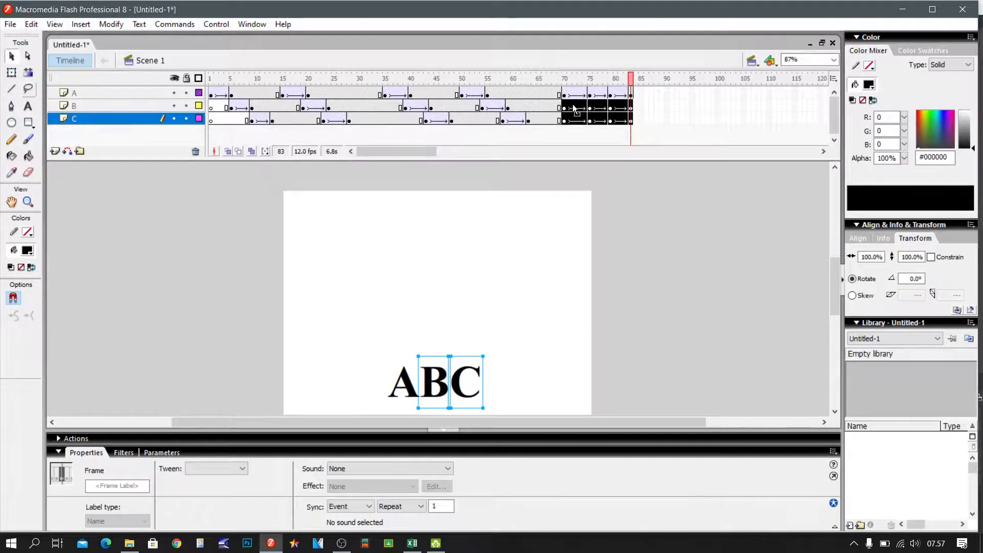
{"action": "left_click_drag", "start_coordinate": [574, 108], "coordinate": [593, 109]}
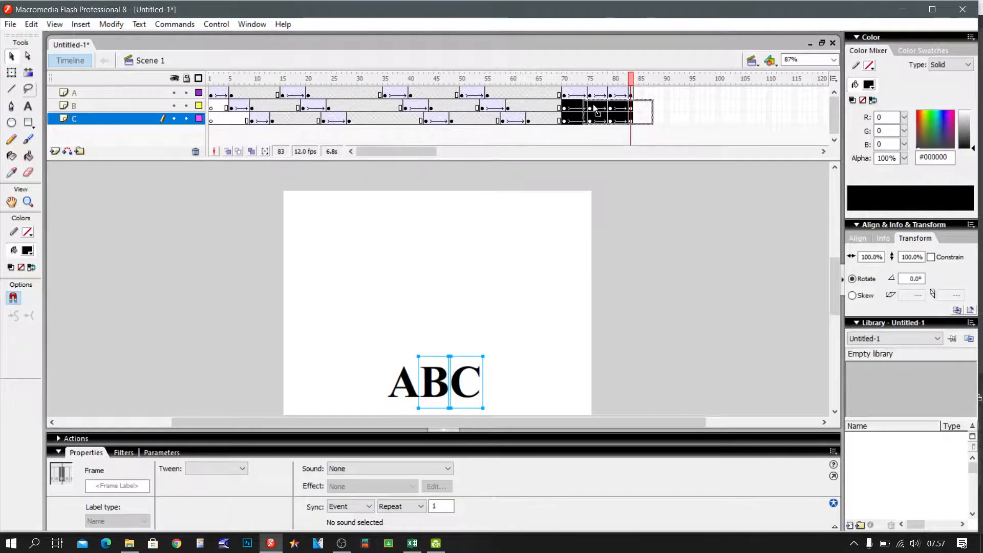
{"action": "key", "text": "Return"}
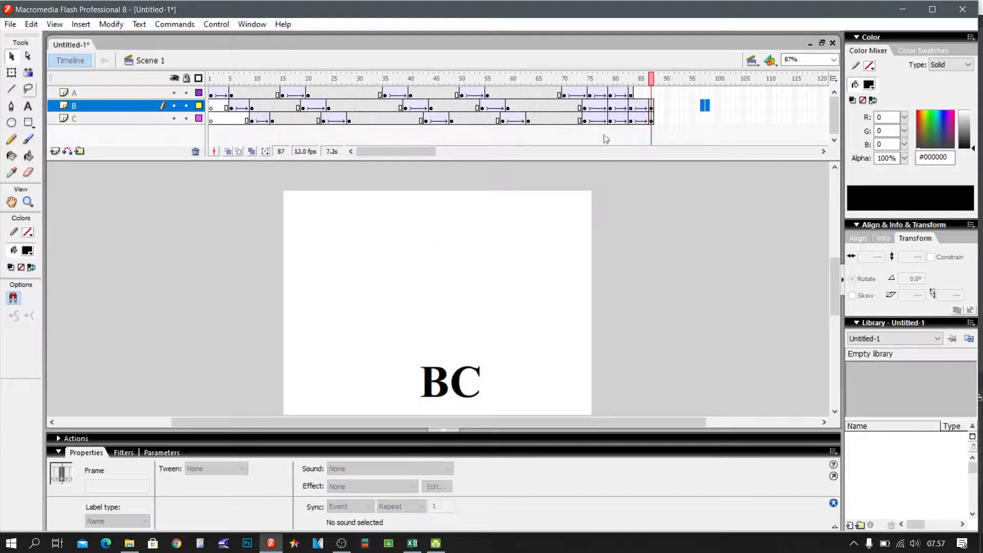
{"action": "left_click_drag", "start_coordinate": [587, 120], "coordinate": [622, 115]}
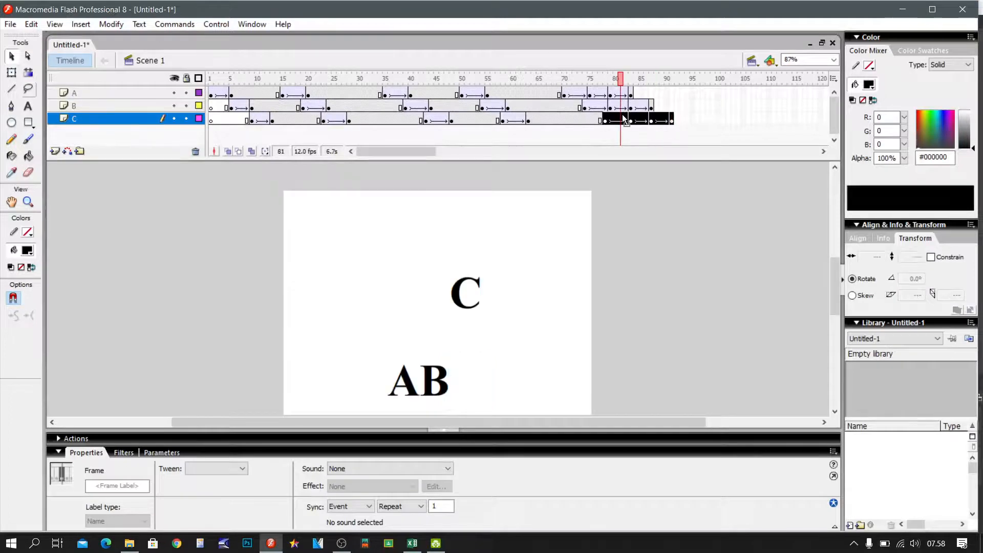
{"action": "left_click", "coordinate": [731, 119]}
{"action": "key", "text": "ctrl+Return"}
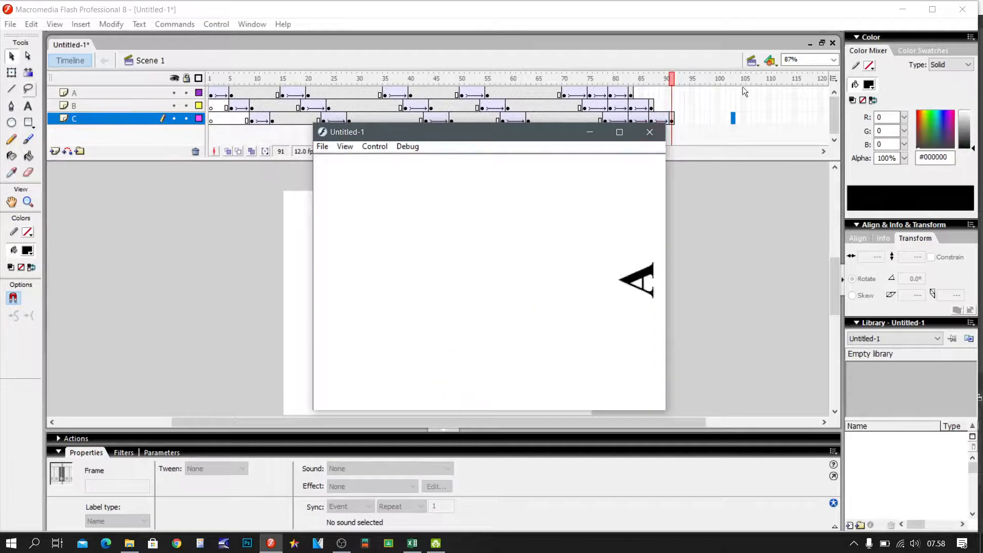
{"action": "left_click", "coordinate": [658, 133]}
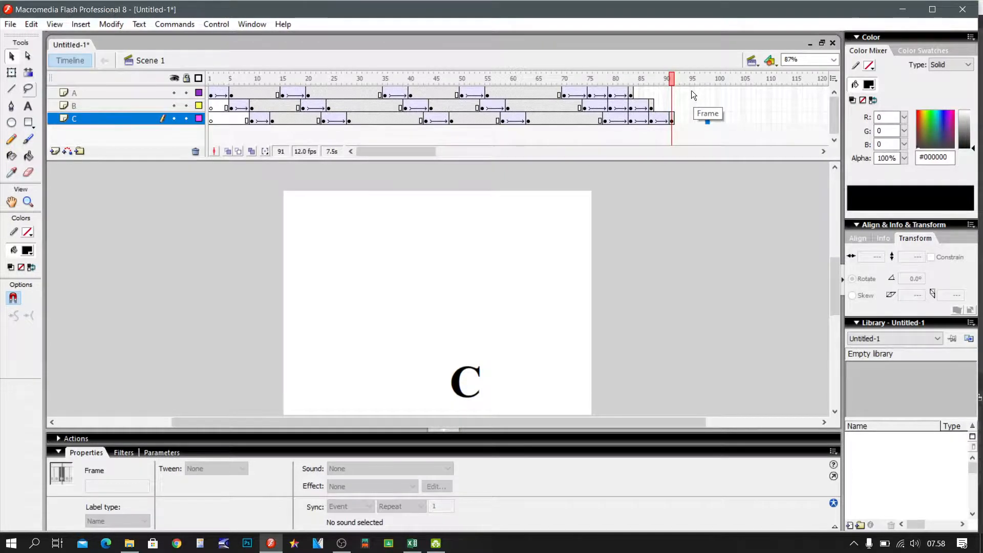
- Insert keyframes at frame 95 on layers A, B and C, preview the animation as a test movie and close the preview
{"action": "left_click_drag", "start_coordinate": [693, 89], "coordinate": [693, 121]}
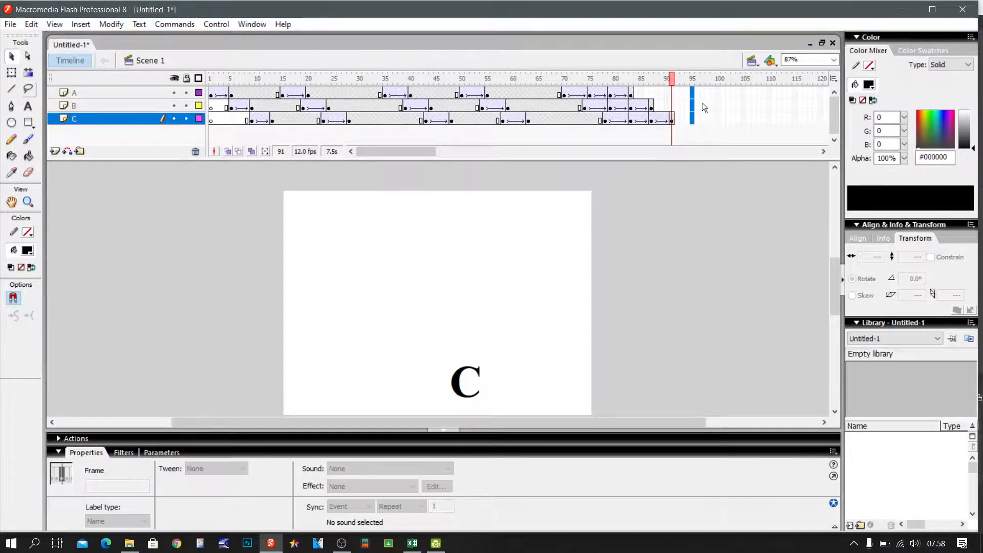
{"action": "right_click", "coordinate": [694, 91]}
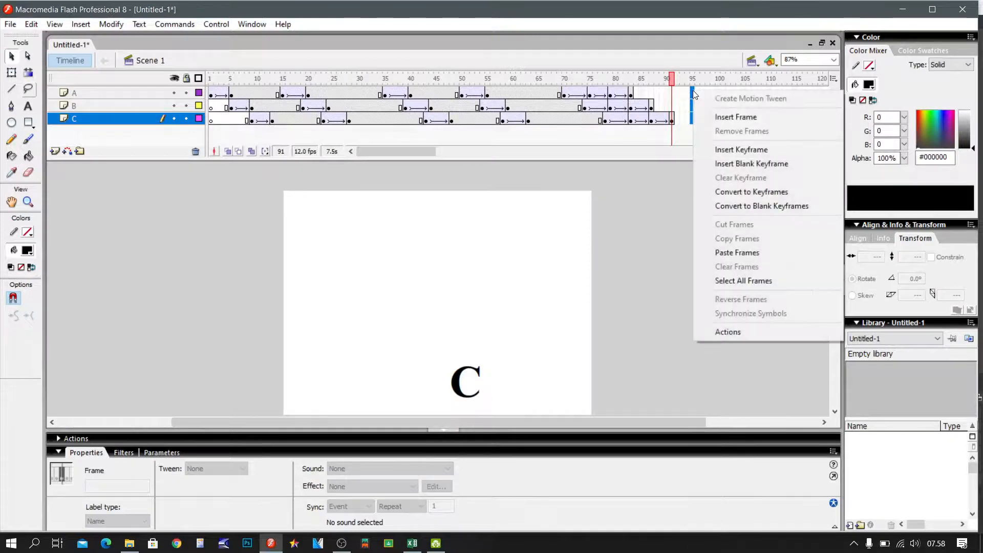
{"action": "left_click", "coordinate": [758, 148]}
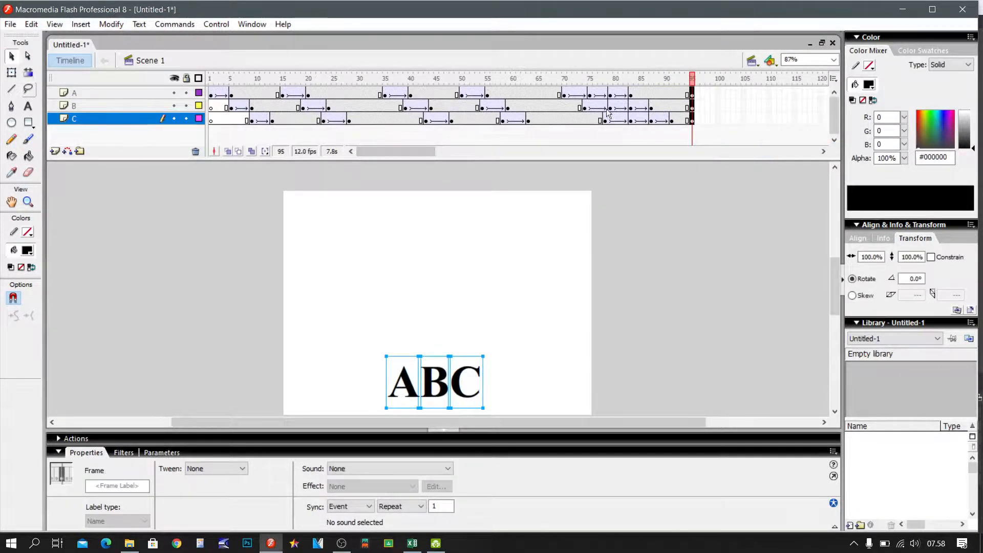
{"action": "key", "text": "ctrl+Return"}
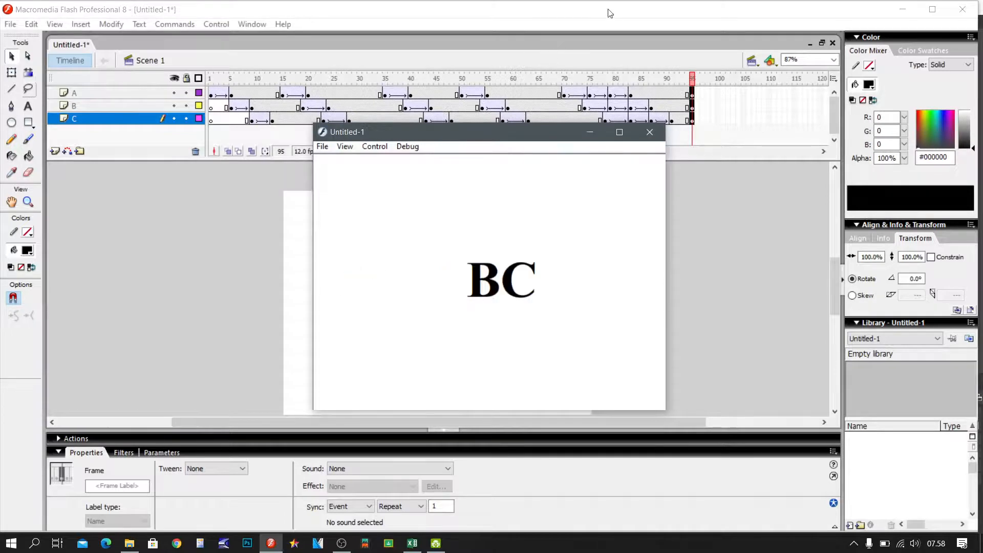
{"action": "left_click", "coordinate": [649, 132]}
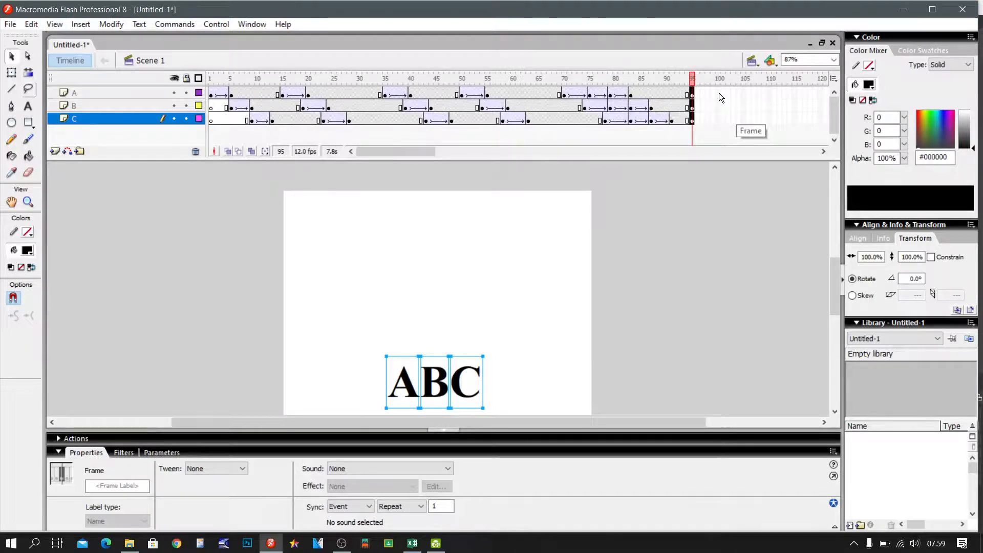
- Insert keyframes at frame 100 on layers A, B and C
{"action": "left_click_drag", "start_coordinate": [718, 93], "coordinate": [718, 120]}
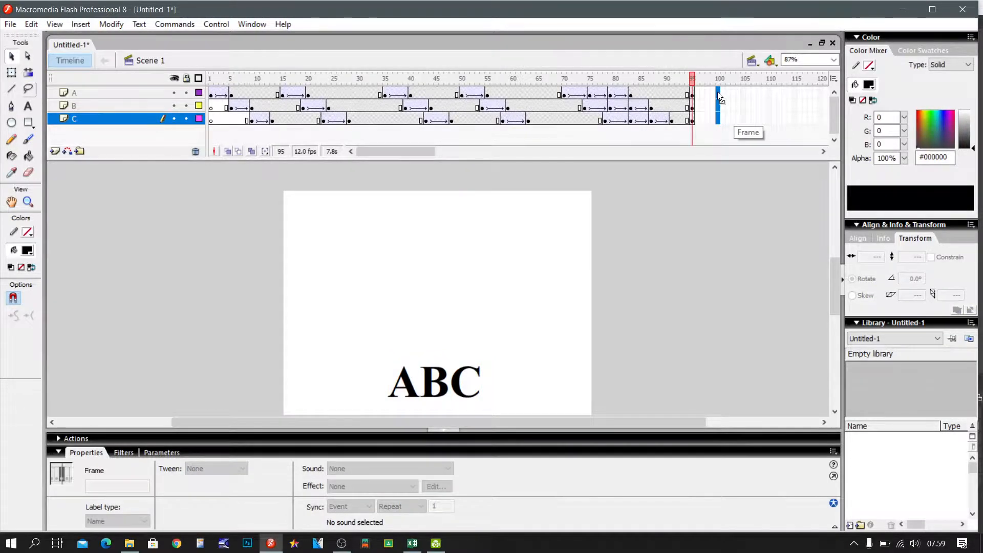
{"action": "right_click", "coordinate": [718, 94]}
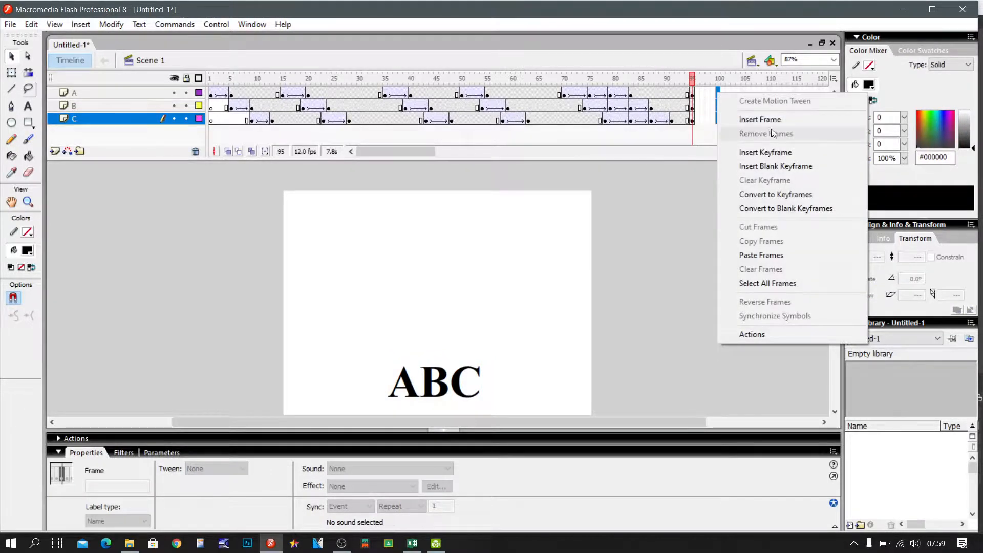
{"action": "left_click", "coordinate": [810, 153]}
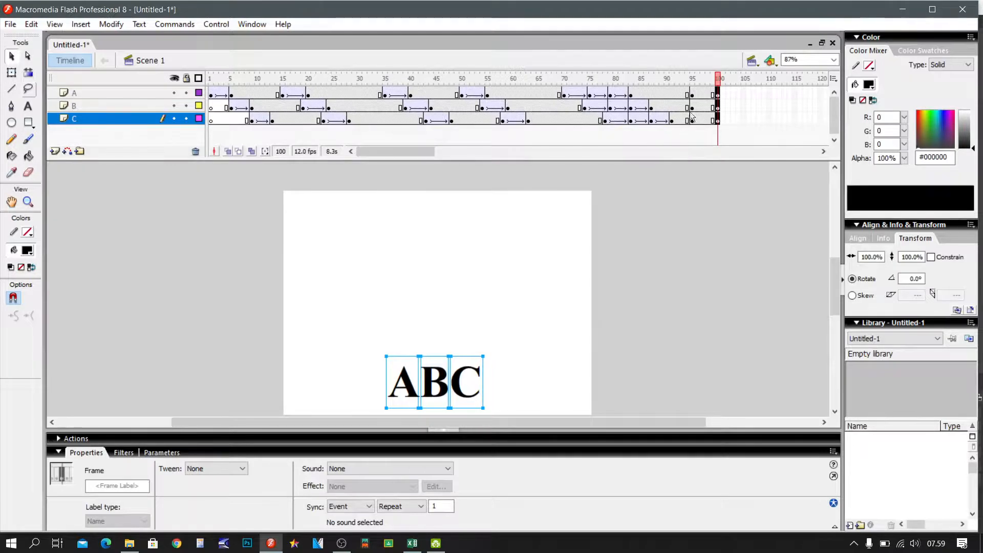
- At frame 100, scatter the letters: A to about X 458, Y 31, B to about X 57, Y 86, and C to about X 263, Y 124
{"action": "left_click_drag", "start_coordinate": [622, 84], "coordinate": [692, 92]}
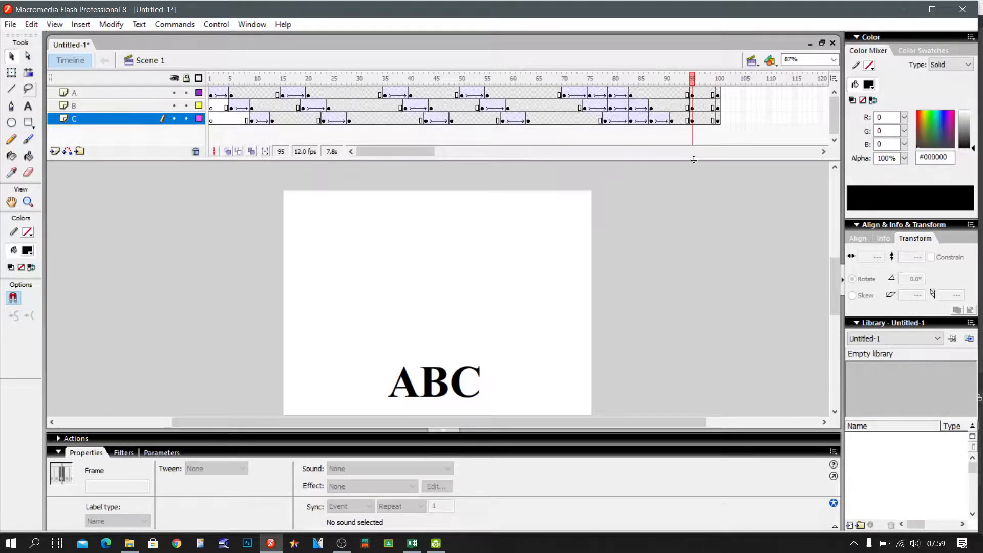
{"action": "left_click", "coordinate": [718, 94]}
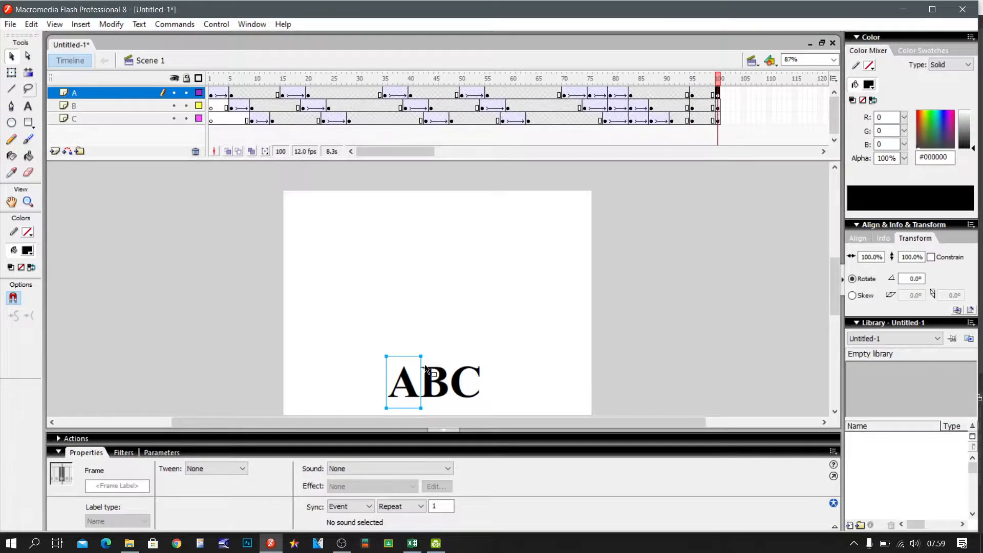
{"action": "left_click_drag", "start_coordinate": [407, 375], "coordinate": [558, 231]}
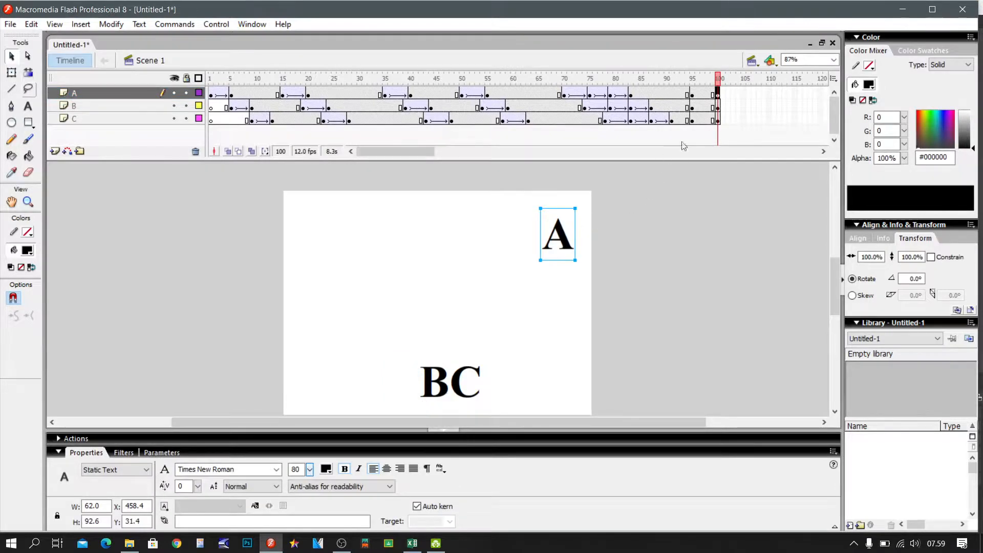
{"action": "left_click", "coordinate": [717, 106]}
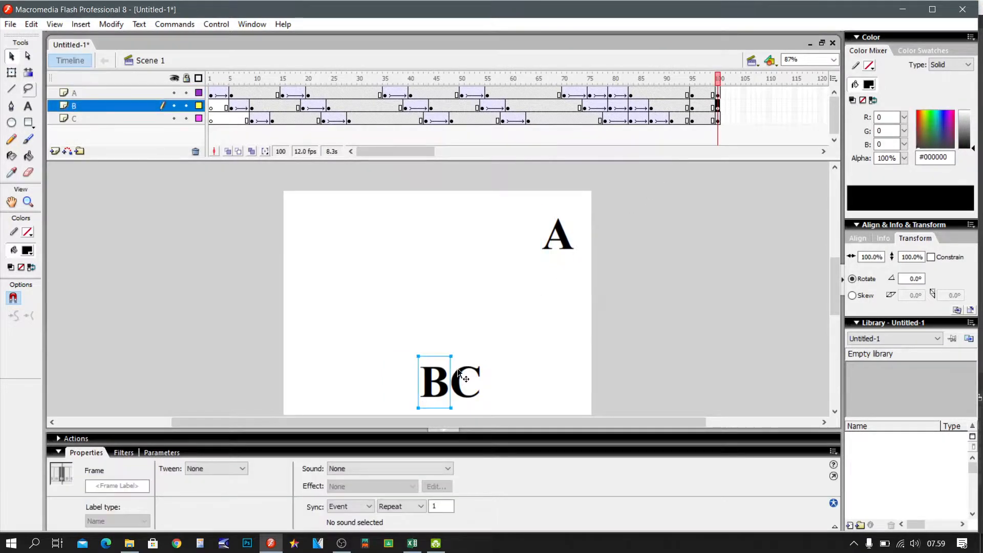
{"action": "left_click_drag", "start_coordinate": [437, 379], "coordinate": [340, 265]}
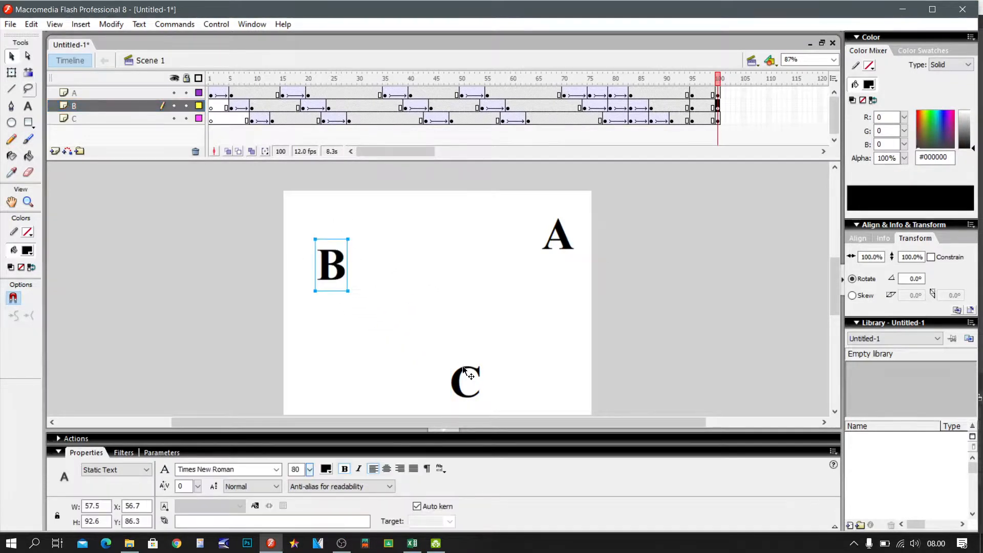
{"action": "left_click_drag", "start_coordinate": [461, 374], "coordinate": [443, 279]}
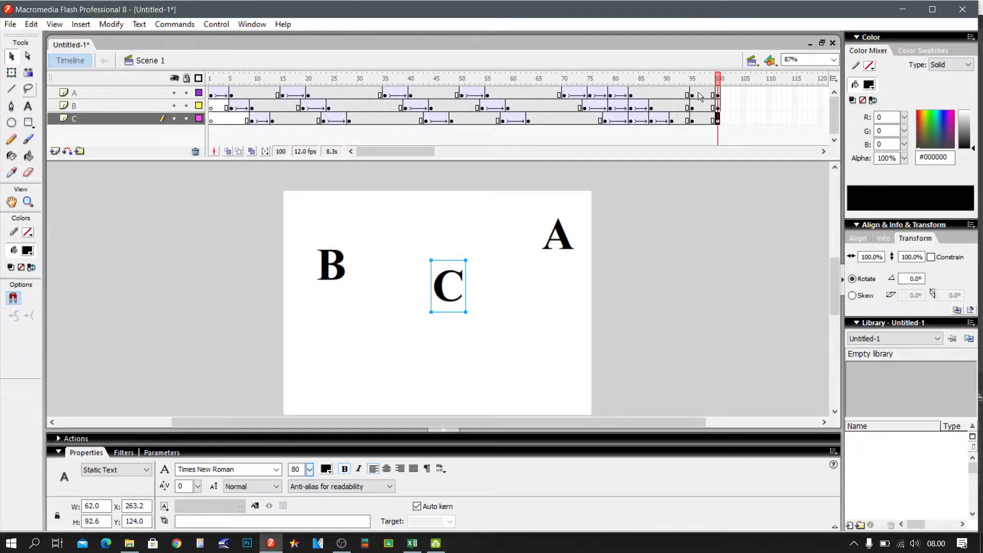
- Apply motion tweens on layers A, B and C from frame 95 to 100 and scrub through the movement
{"action": "left_click_drag", "start_coordinate": [699, 94], "coordinate": [700, 119]}
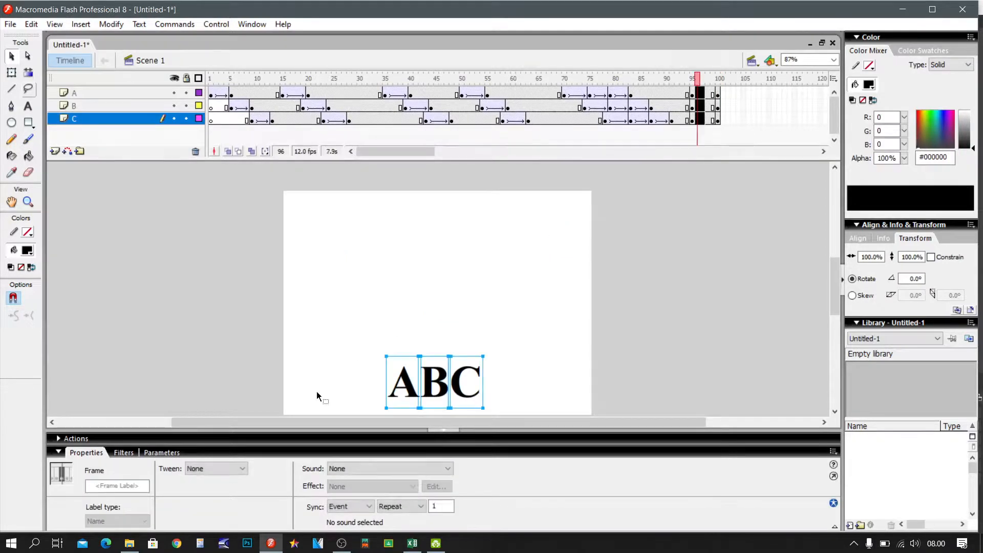
{"action": "left_click", "coordinate": [225, 469]}
{"action": "left_click", "coordinate": [224, 489]}
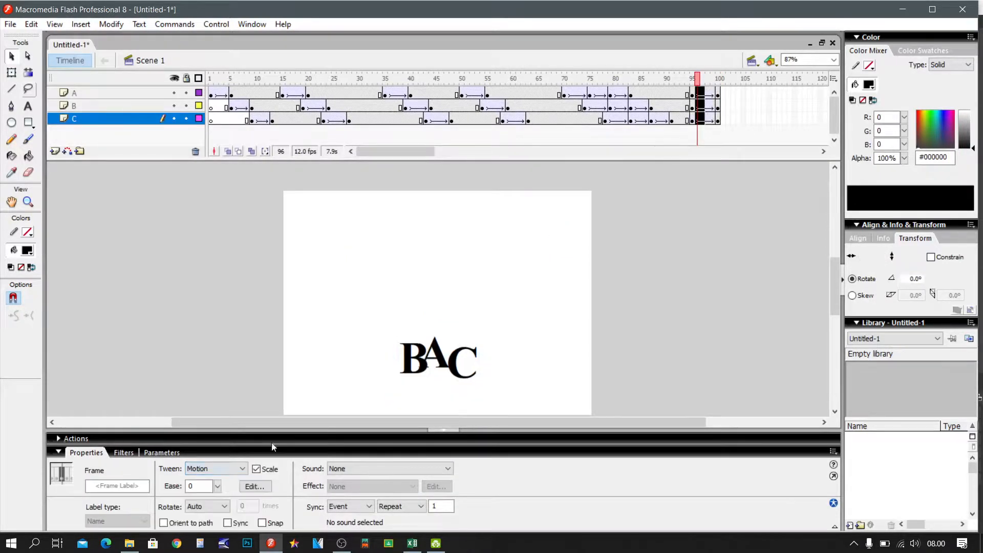
{"action": "left_click_drag", "start_coordinate": [592, 83], "coordinate": [708, 80]}
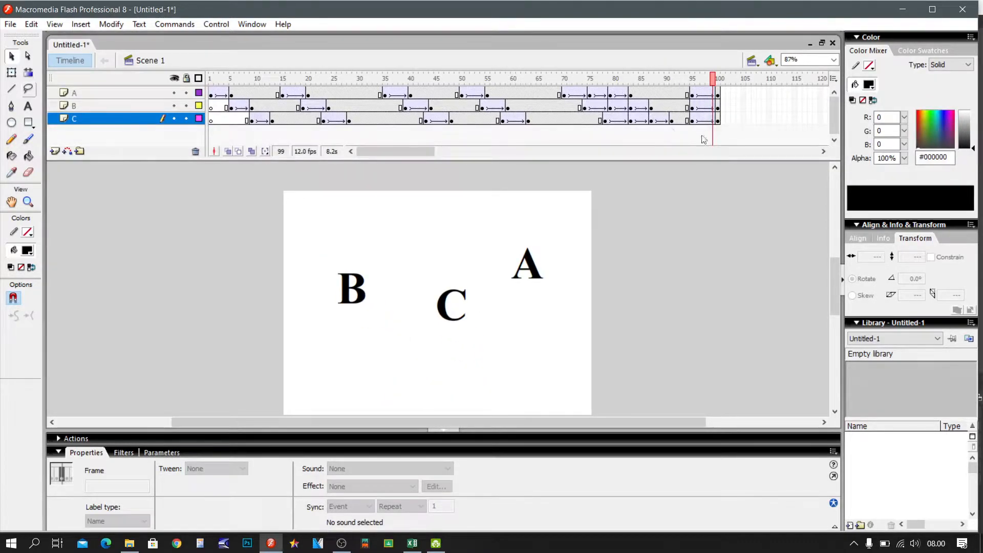
- Enlarge the letters at frame 100 with Free Transform, A and B to about 218% and C to about 191%
{"action": "left_click", "coordinate": [718, 95]}
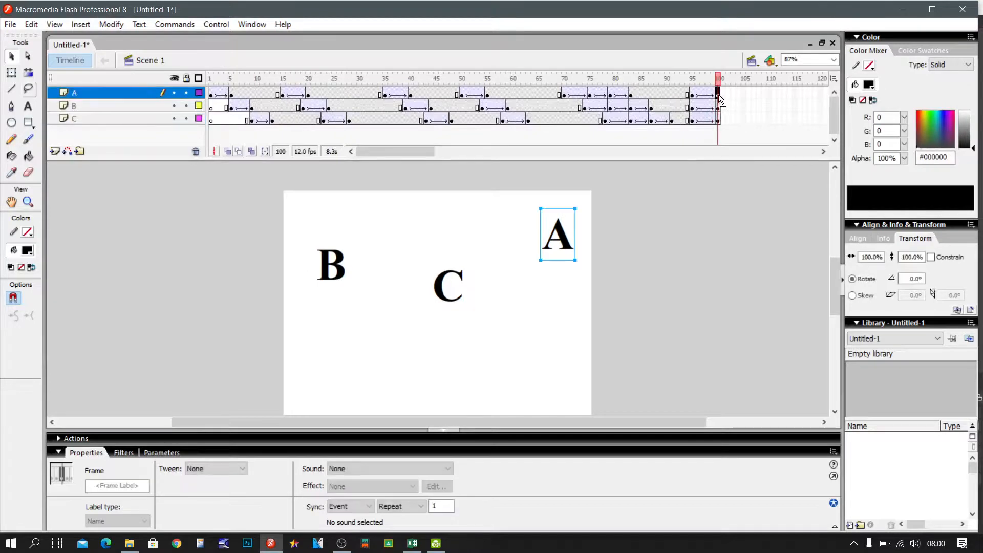
{"action": "left_click", "coordinate": [558, 227]}
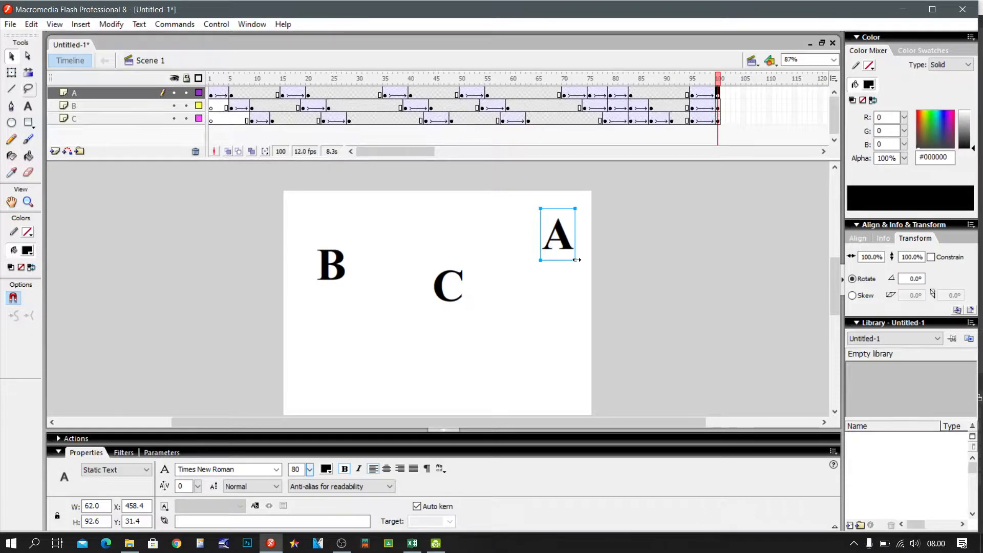
{"action": "left_click", "coordinate": [11, 72]}
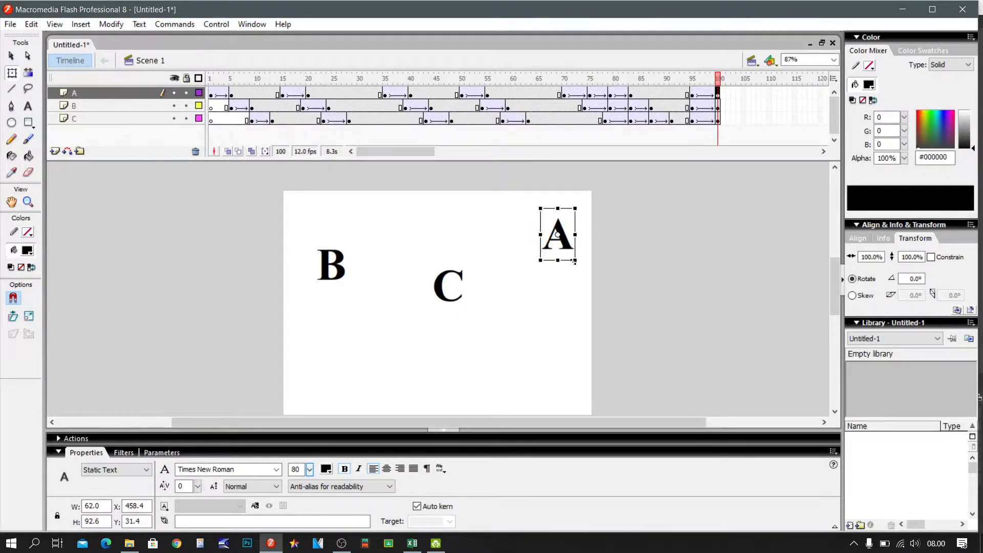
{"action": "left_click_drag", "start_coordinate": [574, 261], "coordinate": [596, 291]}
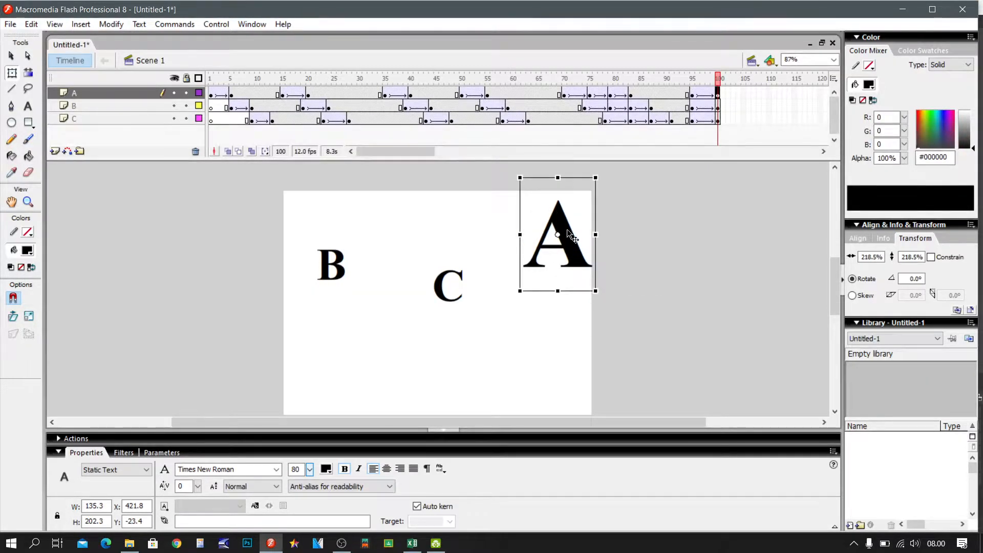
{"action": "left_click", "coordinate": [447, 281]}
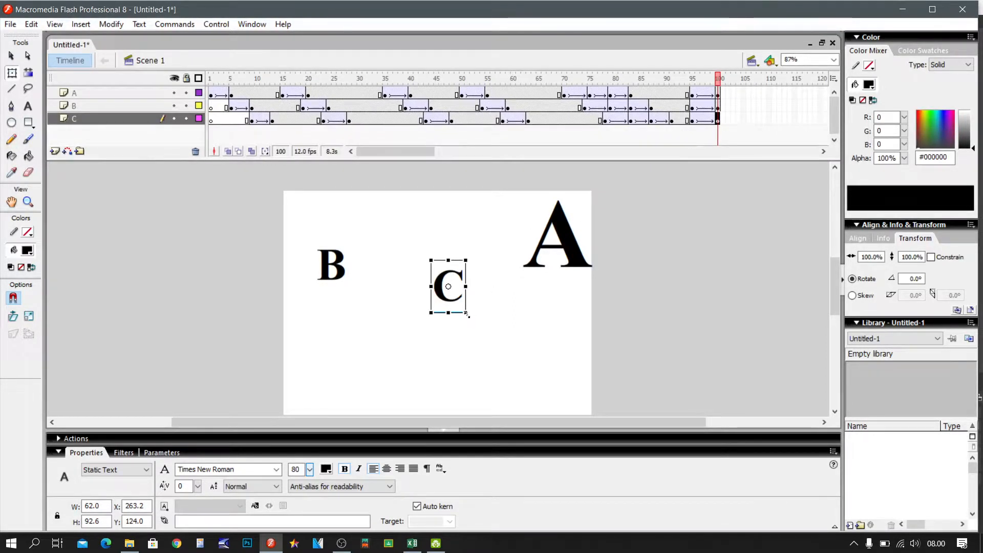
{"action": "left_click_drag", "start_coordinate": [467, 314], "coordinate": [481, 337]}
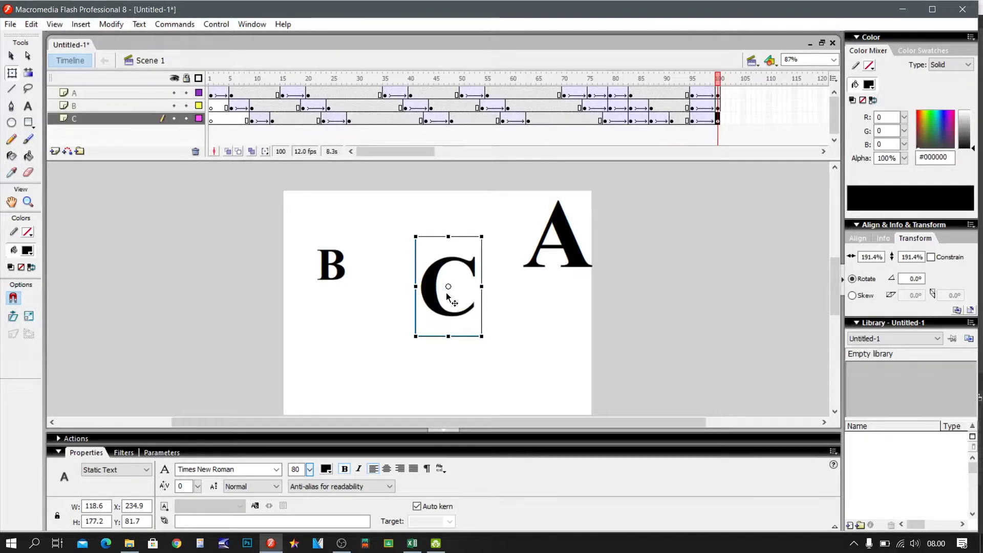
{"action": "left_click", "coordinate": [340, 262]}
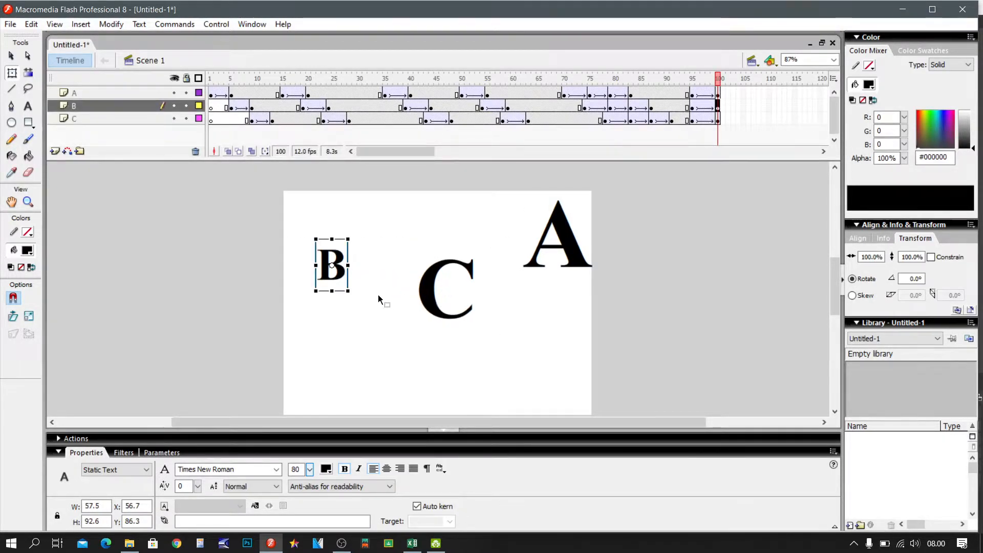
{"action": "left_click_drag", "start_coordinate": [349, 291], "coordinate": [388, 321]}
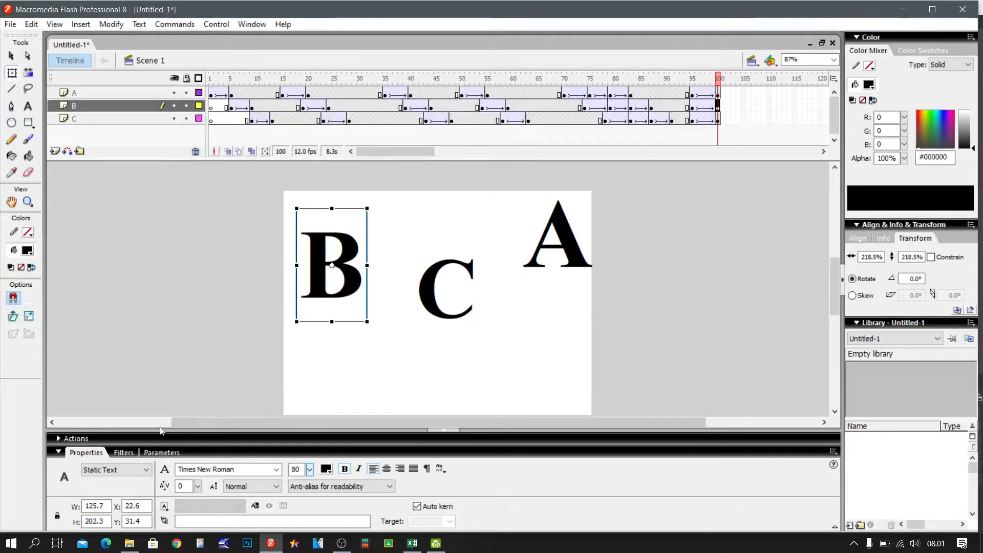
- Examine the filter, text and frame properties of letters A, B and C at frame 100
{"action": "left_click", "coordinate": [131, 453]}
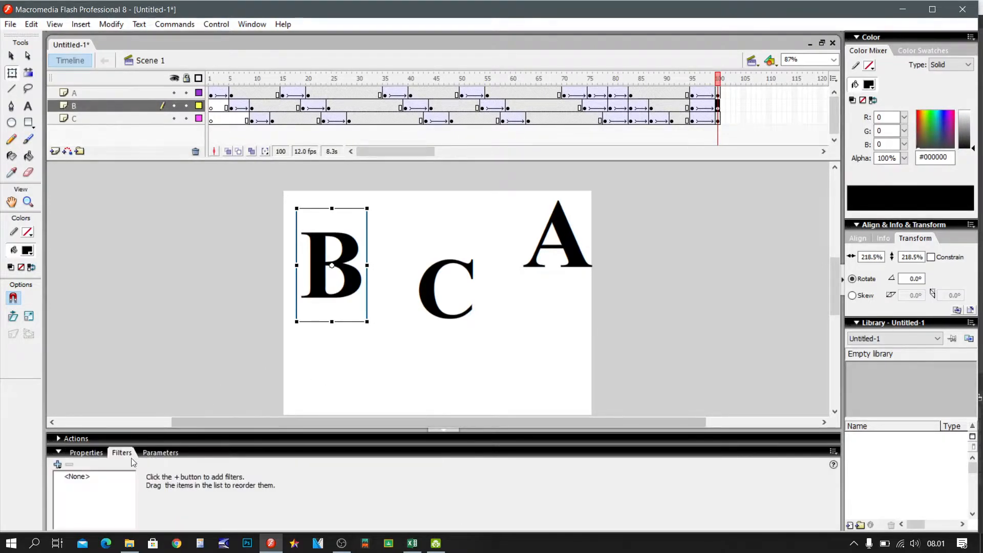
{"action": "left_click", "coordinate": [98, 454]}
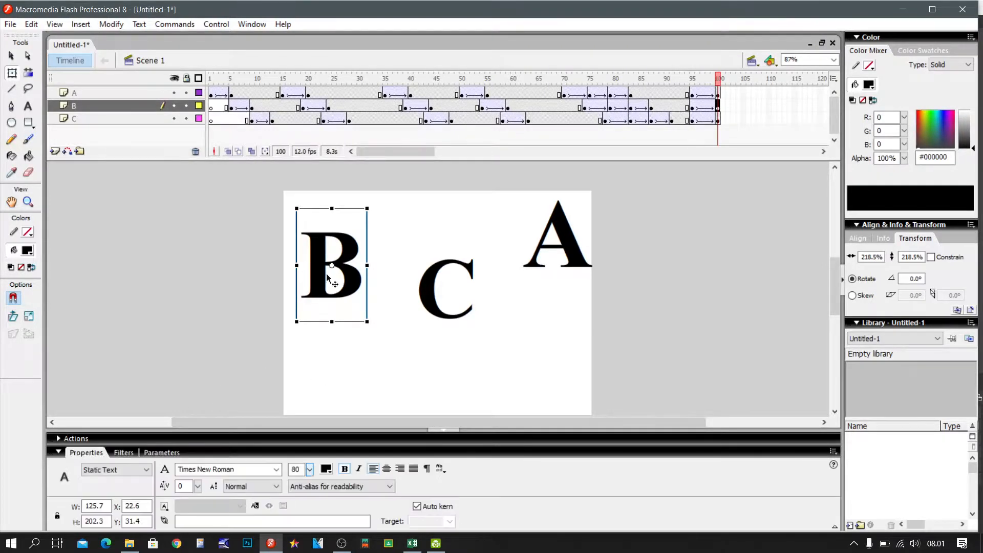
{"action": "left_click", "coordinate": [455, 271]}
{"action": "left_click", "coordinate": [718, 92]}
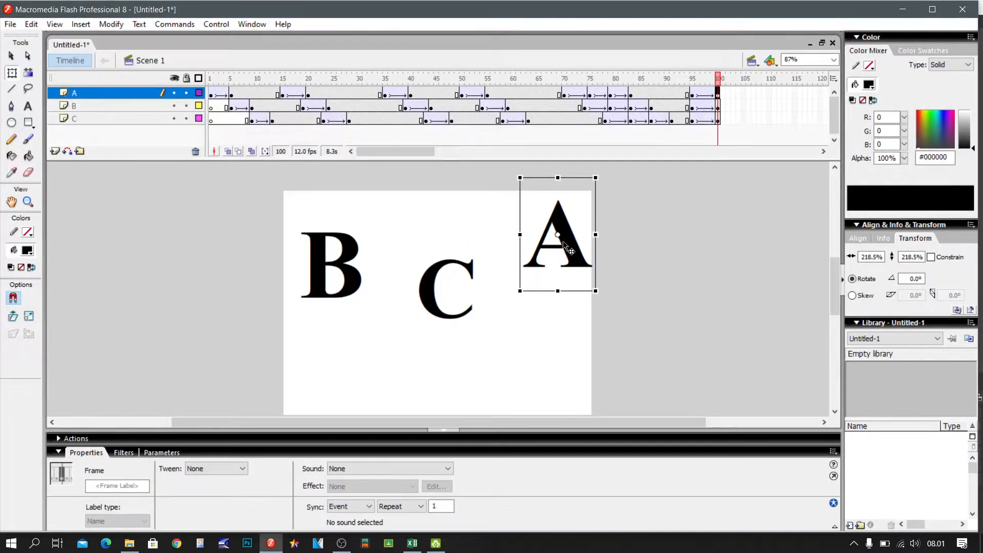
{"action": "left_click", "coordinate": [11, 56]}
{"action": "left_click", "coordinate": [549, 273]}
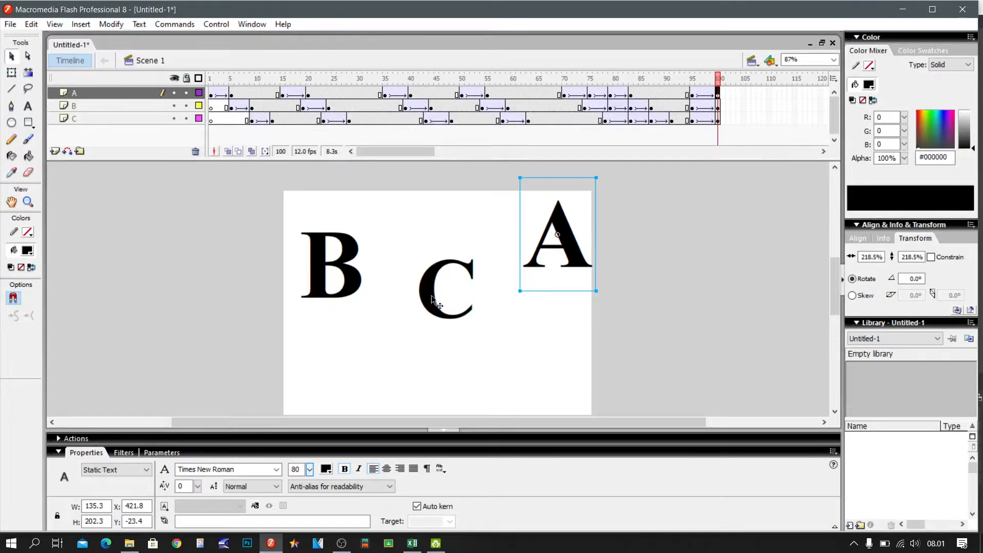
{"action": "left_click", "coordinate": [352, 279]}
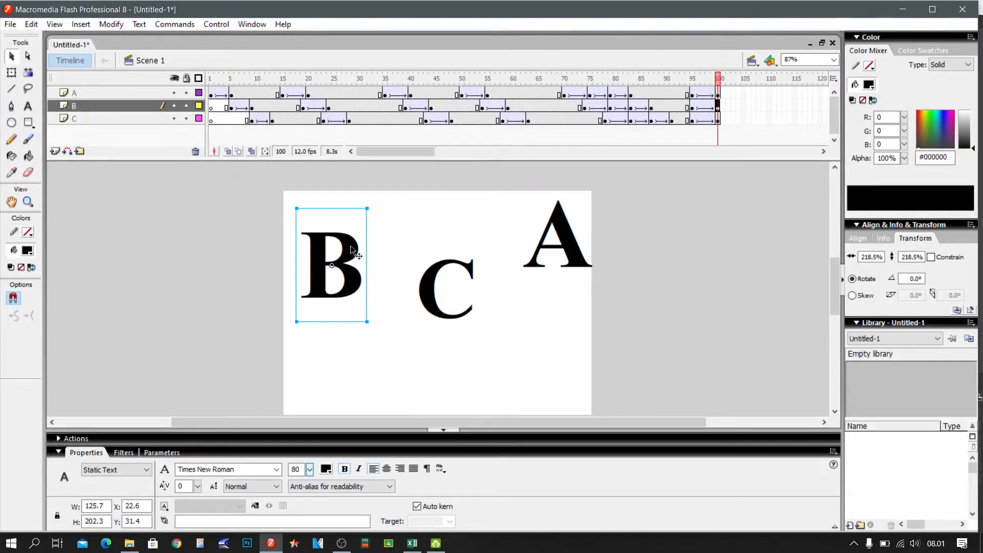
{"action": "left_click", "coordinate": [429, 288]}
{"action": "left_click", "coordinate": [429, 287]}
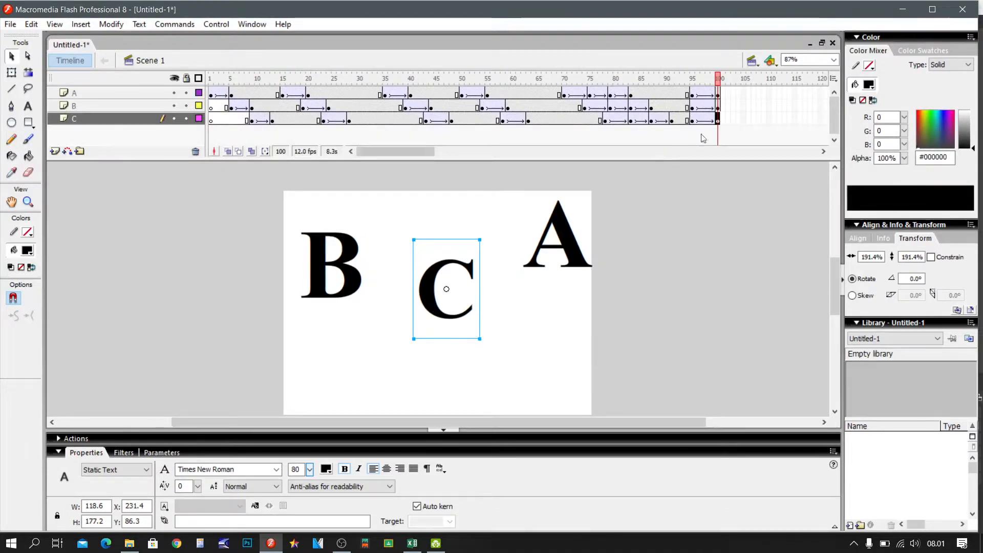
{"action": "left_click", "coordinate": [716, 119]}
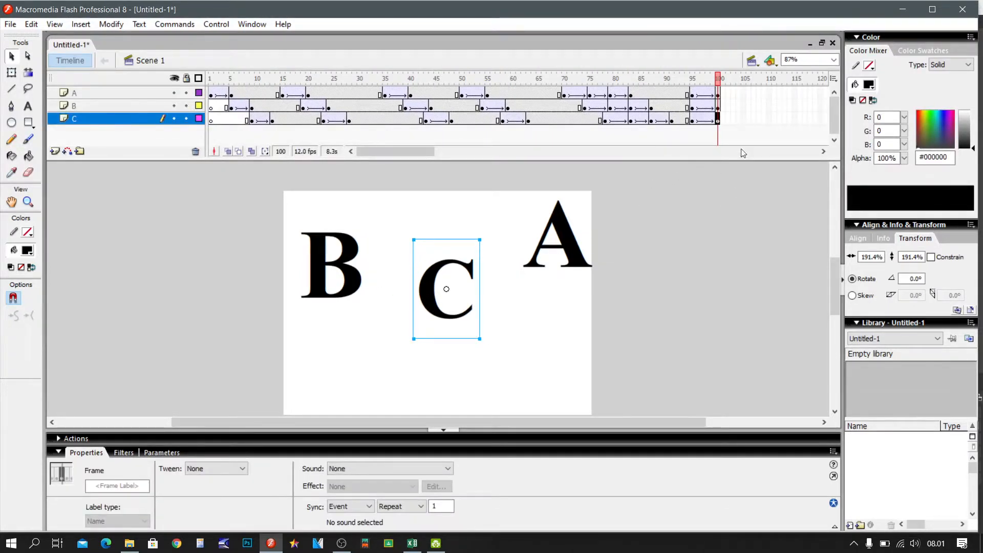
{"action": "left_click", "coordinate": [717, 94]}
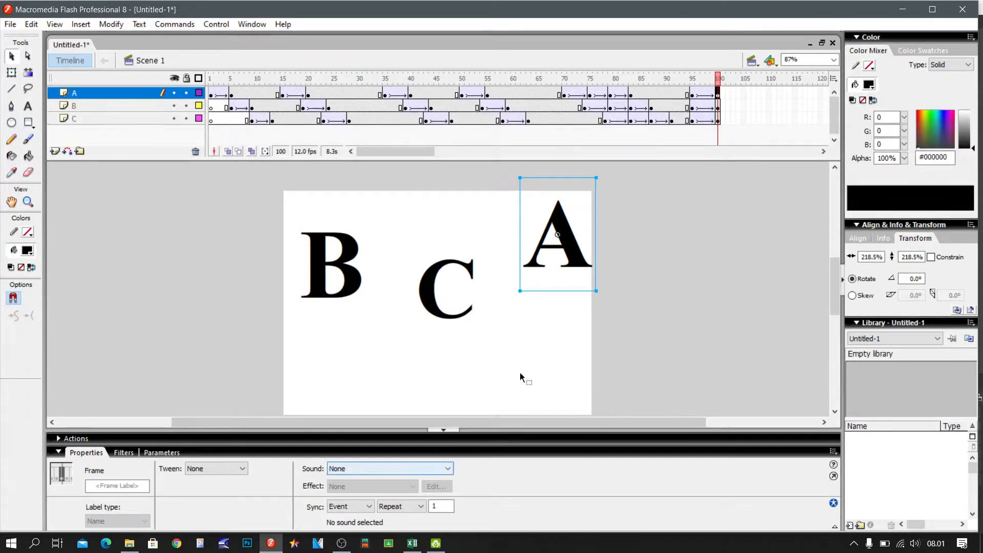
{"action": "left_click", "coordinate": [573, 257]}
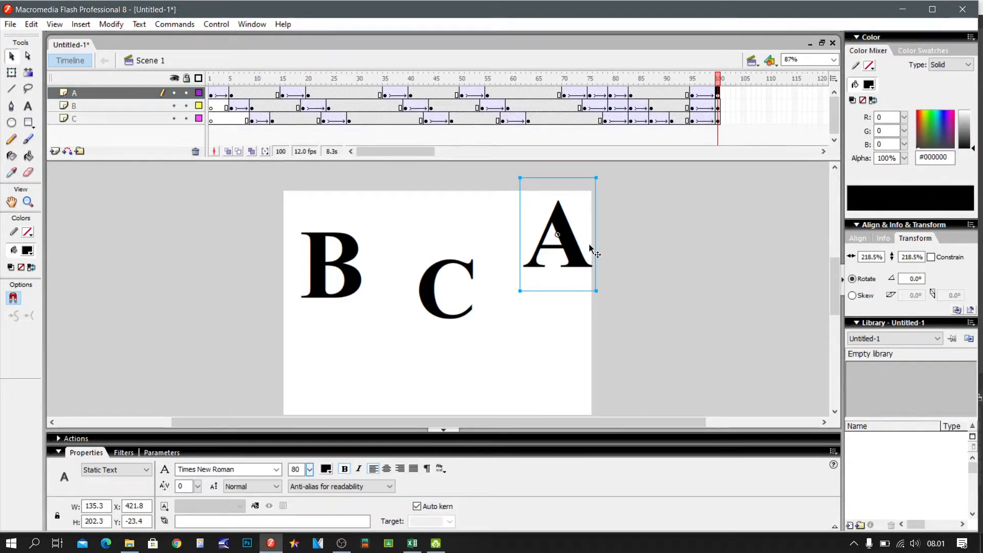
{"action": "left_click", "coordinate": [717, 92]}
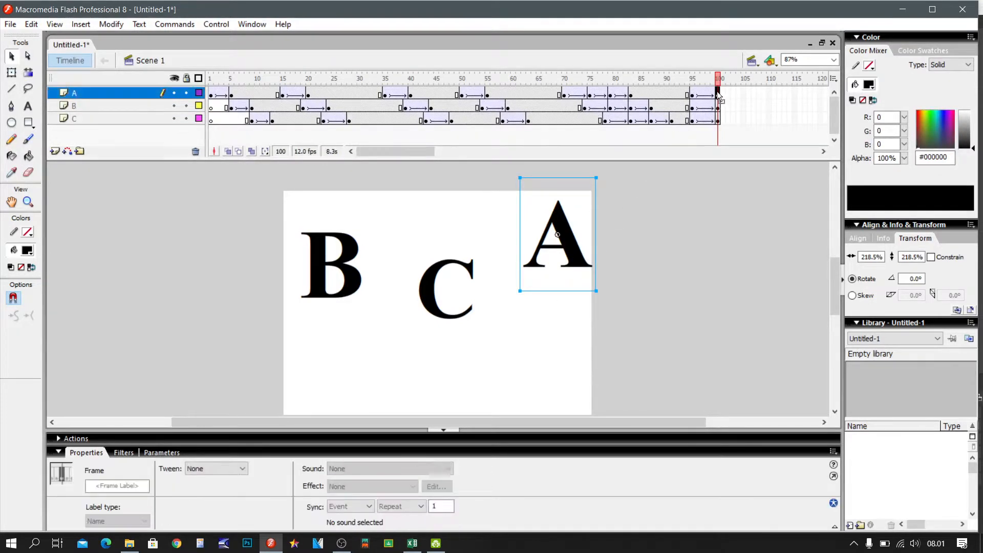
- Test the movie to preview the full letter animation, close the preview and deselect everything on the stage
{"action": "key", "text": "ctrl+Return"}
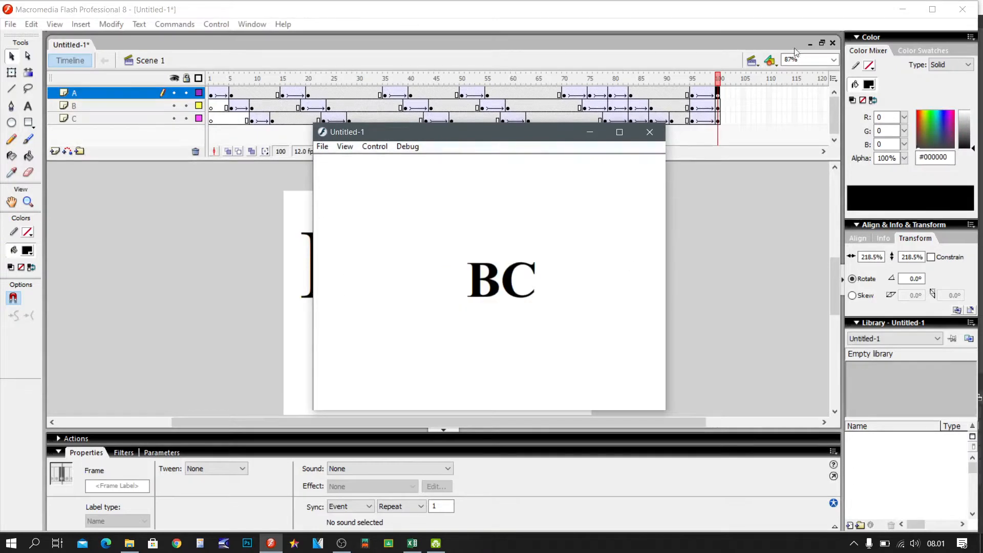
{"action": "left_click", "coordinate": [660, 134]}
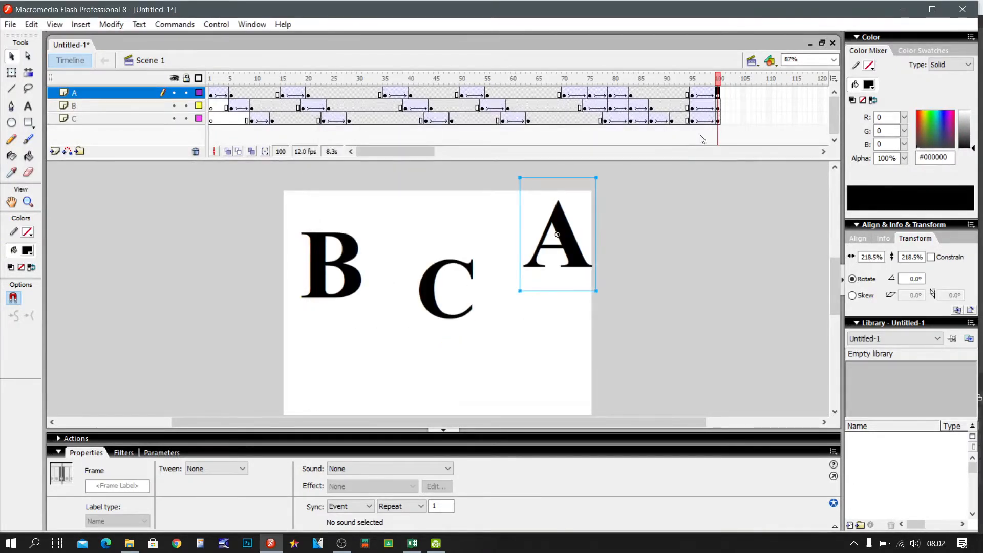
{"action": "left_click", "coordinate": [713, 187]}
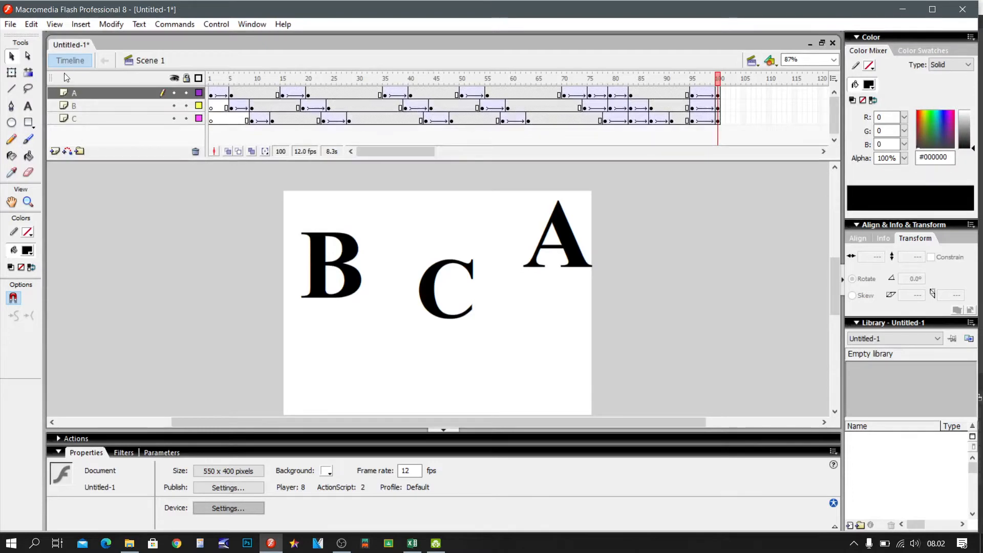
- Try to save the animation under a new name as a Flash 8 Document in the GCR-Daring folder
{"action": "left_click", "coordinate": [11, 24]}
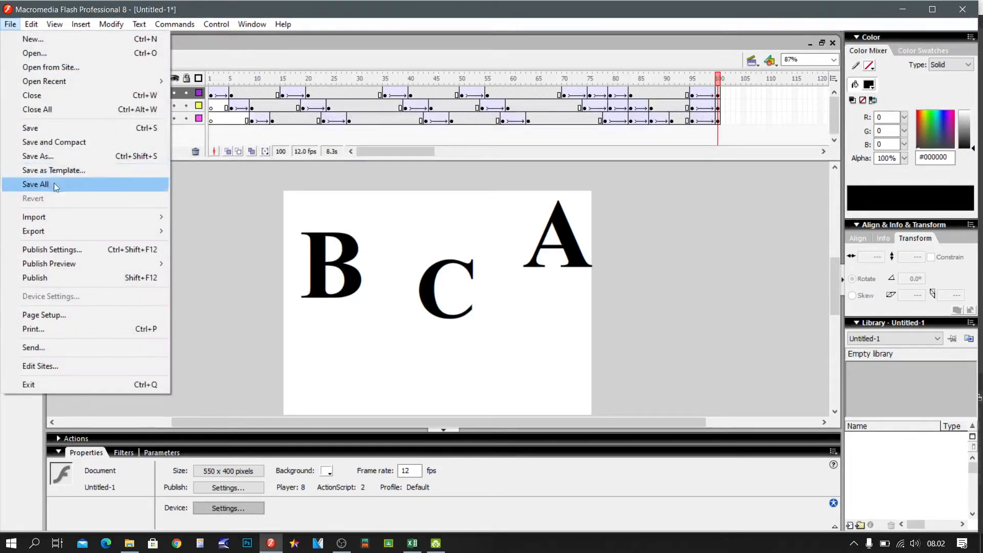
{"action": "left_click", "coordinate": [72, 155]}
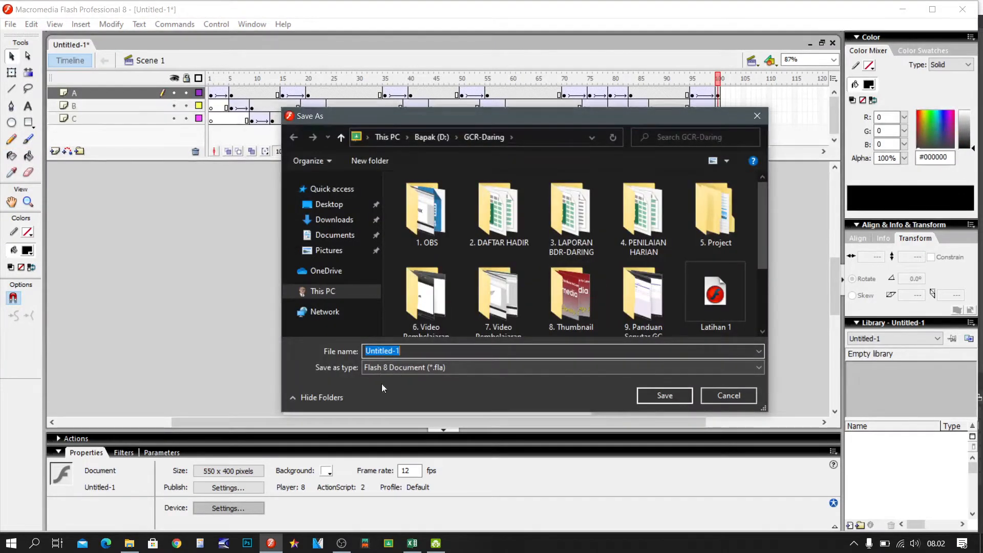
{"action": "left_click", "coordinate": [667, 393]}
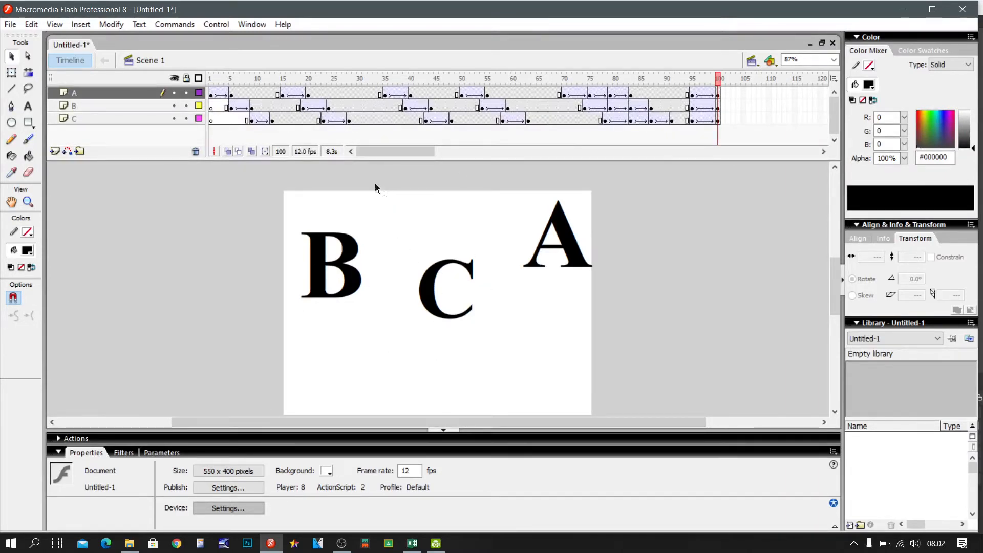
{"action": "left_click", "coordinate": [404, 149]}
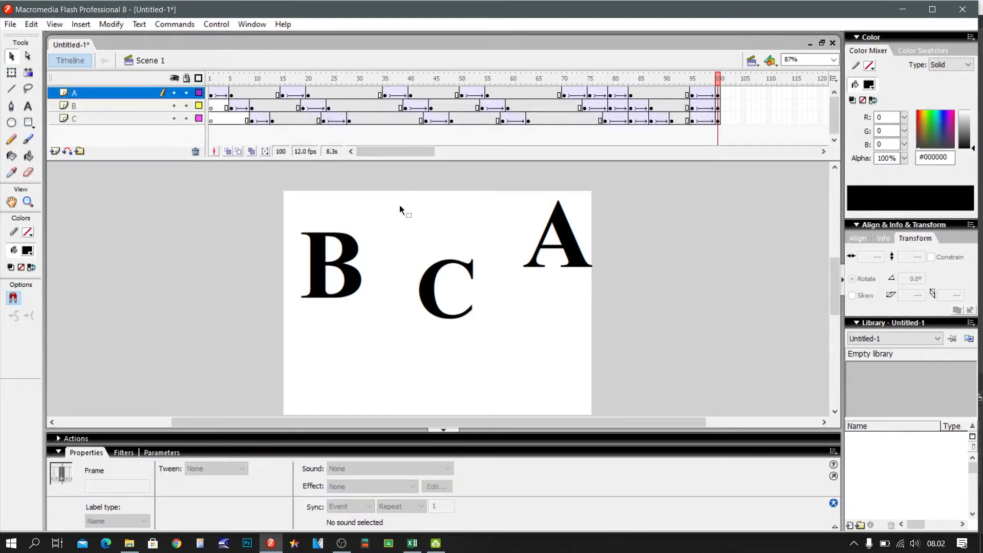